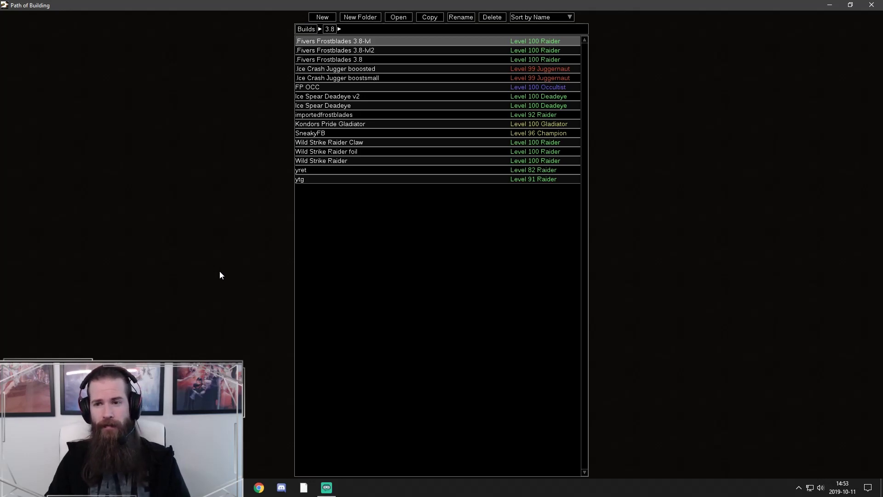
# Open the .Fivers Frostblades 3.8-lvl build and read through its notes
pyautogui.doubleClick(374, 42)
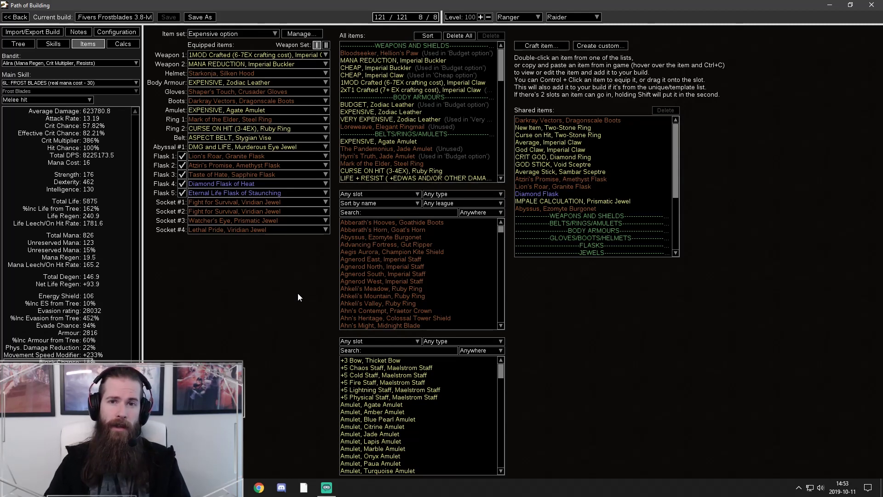
pyautogui.click(67, 32)
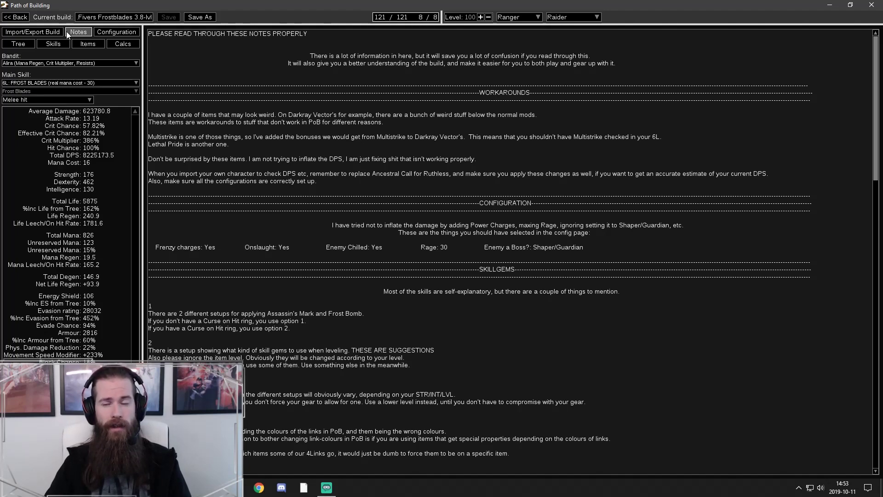
pyautogui.moveTo(875, 169); pyautogui.dragTo(876, 281)
pyautogui.scroll(10, 815, 199)
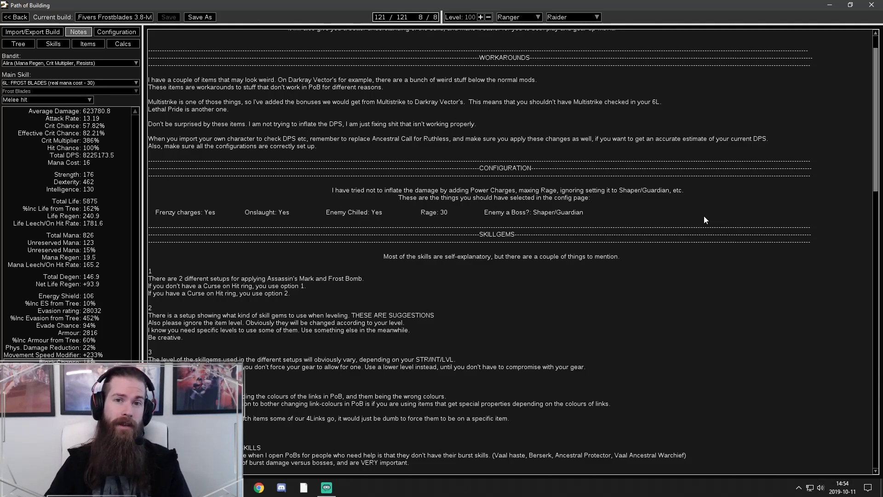
# Examine the allocated paths across the build's passive skill tree, including the Phase Acrobatics branch
pyautogui.click(22, 46)
pyautogui.moveTo(678, 391); pyautogui.dragTo(617, 324)
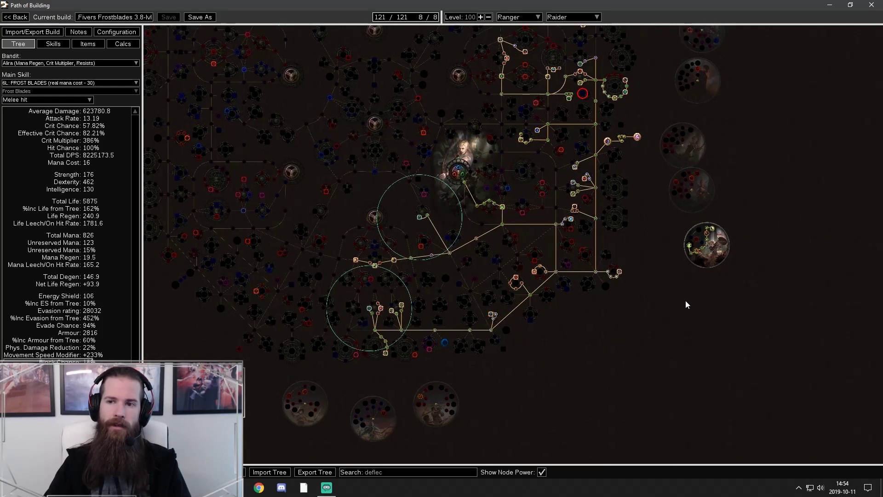
pyautogui.moveTo(686, 303); pyautogui.dragTo(679, 306)
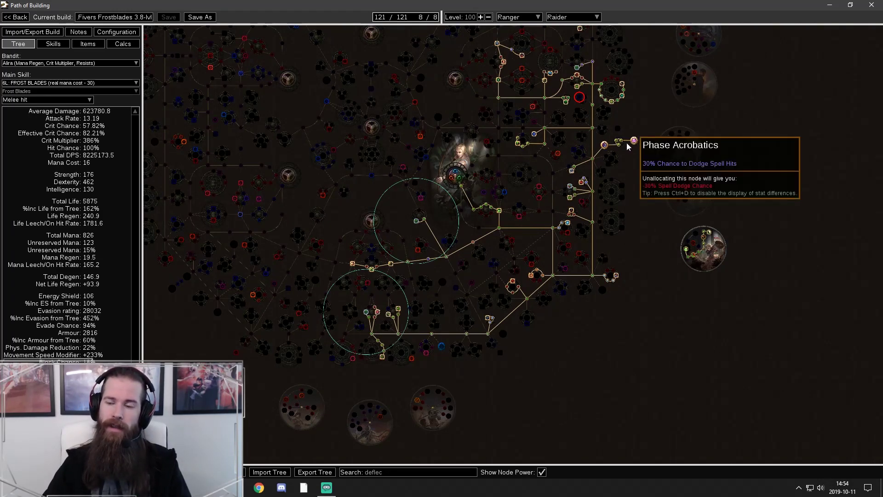
pyautogui.moveTo(605, 150)
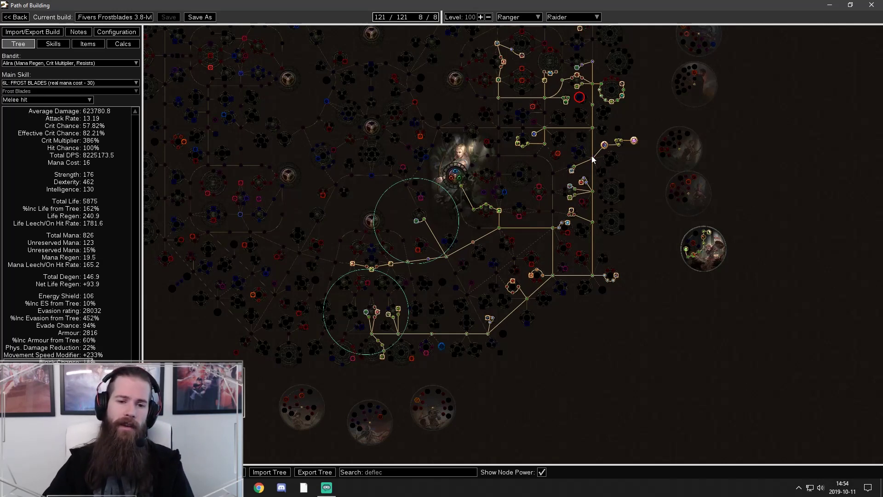
pyautogui.moveTo(651, 176); pyautogui.dragTo(690, 215)
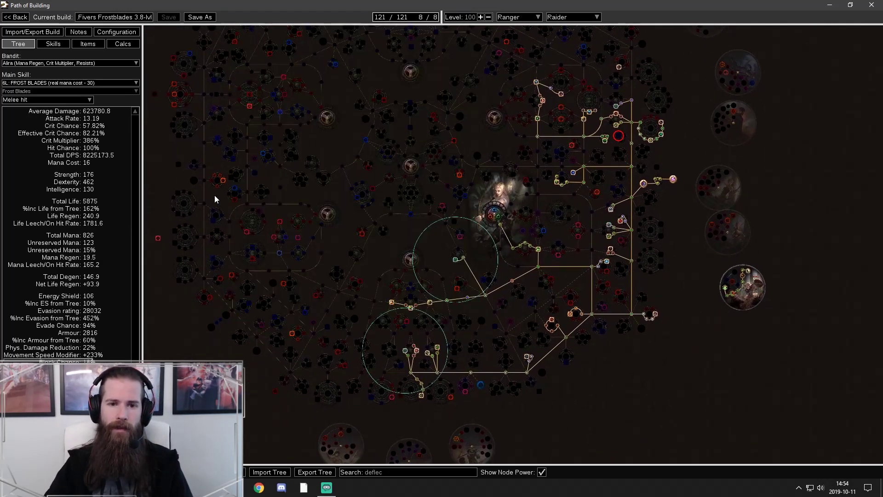
pyautogui.moveTo(244, 352); pyautogui.dragTo(291, 277)
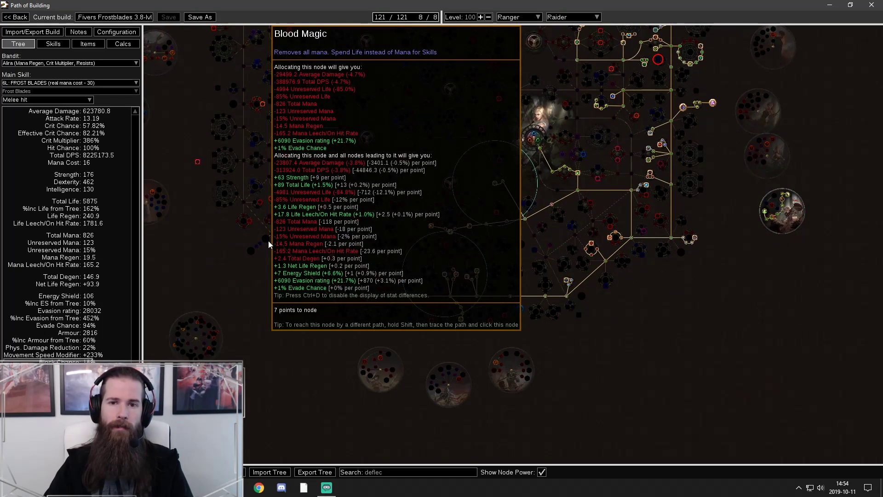
pyautogui.moveTo(449, 170); pyautogui.dragTo(399, 395)
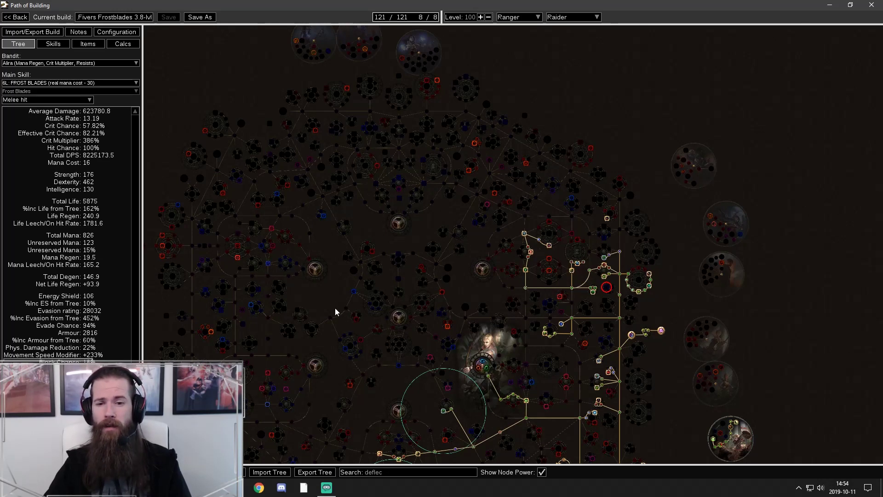
pyautogui.moveTo(330, 292); pyautogui.dragTo(340, 289)
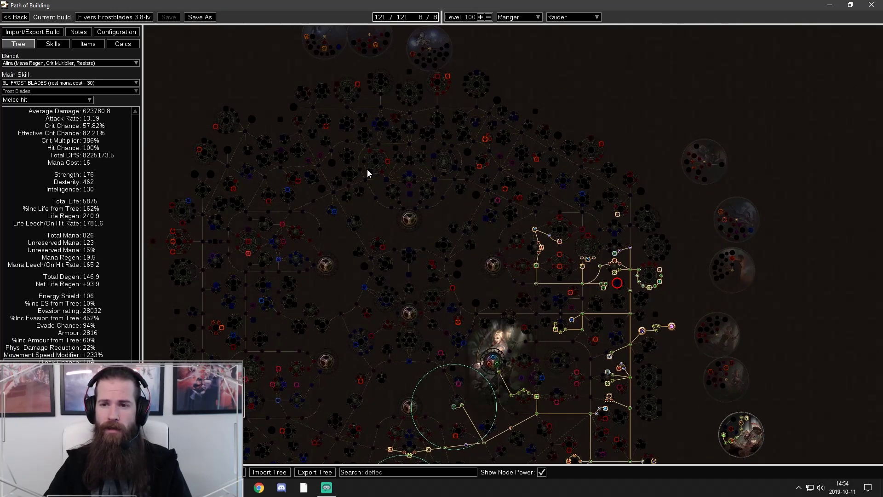
pyautogui.moveTo(675, 364); pyautogui.dragTo(699, 223)
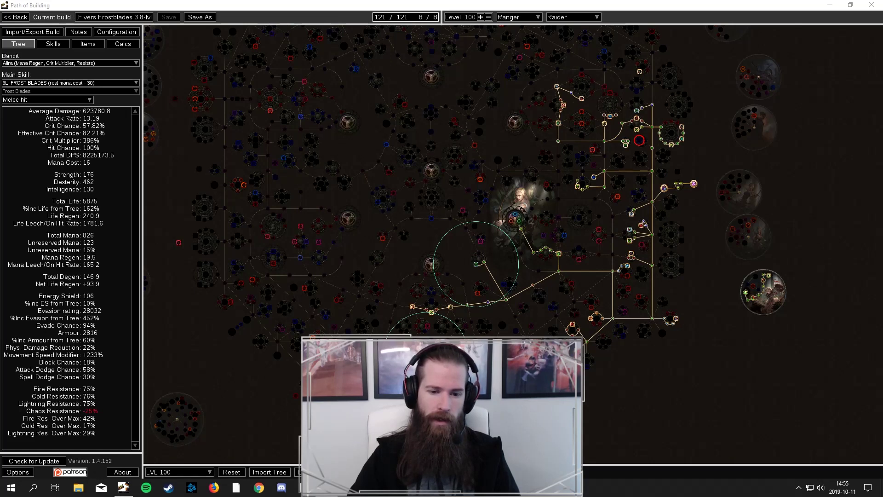
# Check which saved passive trees the build offers, keep LVL 100 selected, and view the whole tree
pyautogui.click(202, 472)
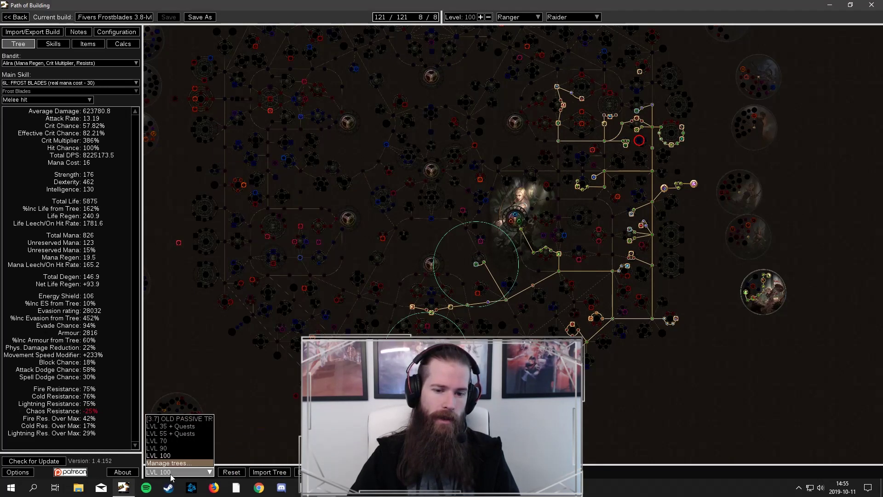
pyautogui.click(266, 430)
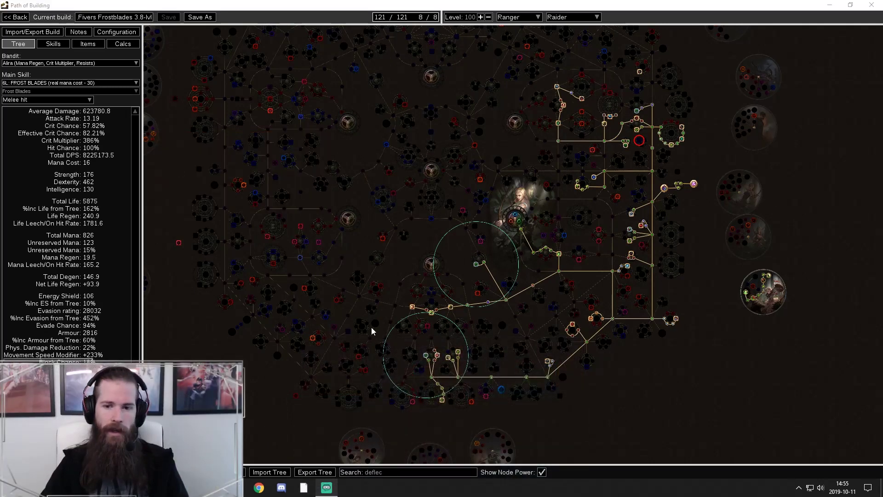
pyautogui.scroll(-2, 438, 292)
pyautogui.moveTo(443, 269); pyautogui.dragTo(436, 279)
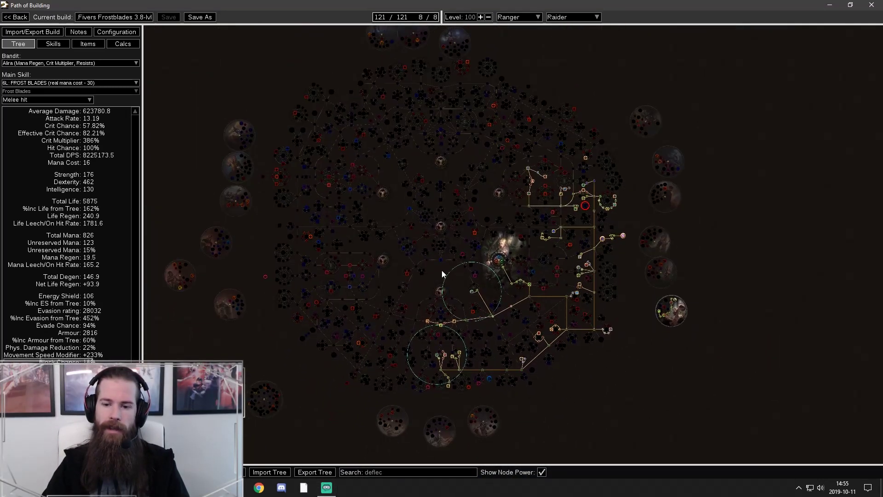
# Review the build's skill socket groups, going through the leveling setups for Frostblades, auras, burst buffs, Ancestral Protector and movement
pyautogui.click(63, 47)
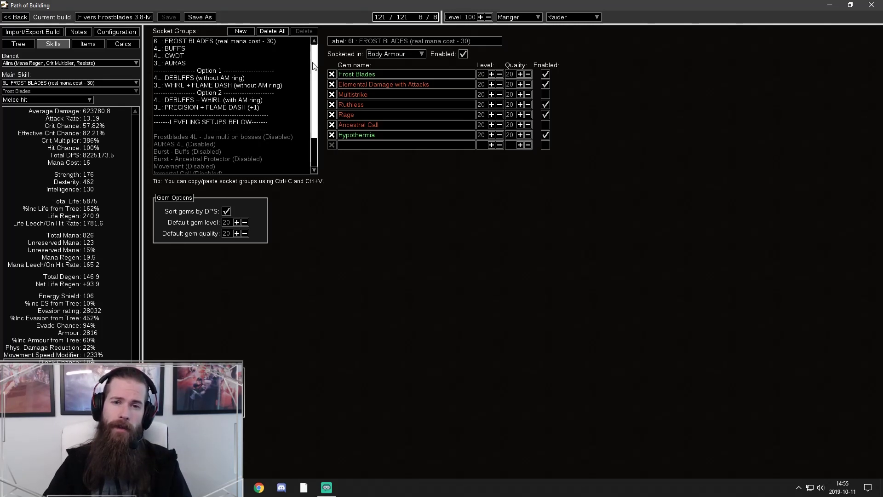
pyautogui.scroll(-3, 314, 59)
pyautogui.scroll(3, 313, 57)
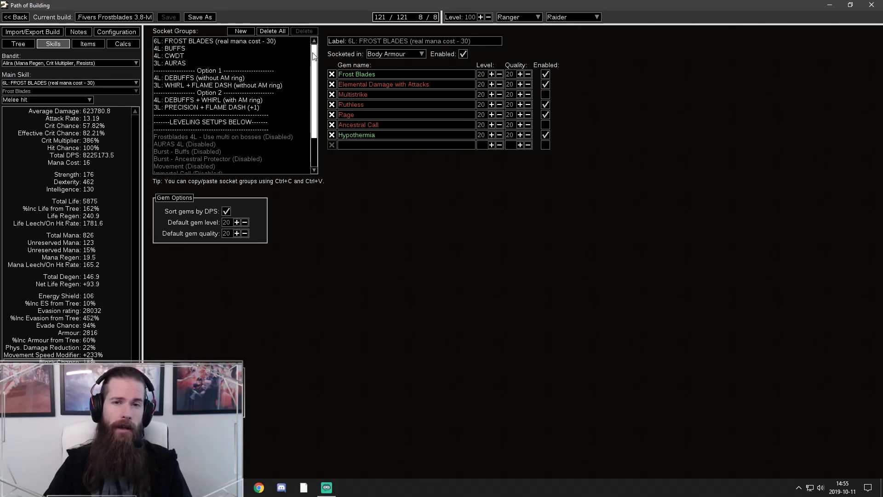
pyautogui.click(205, 123)
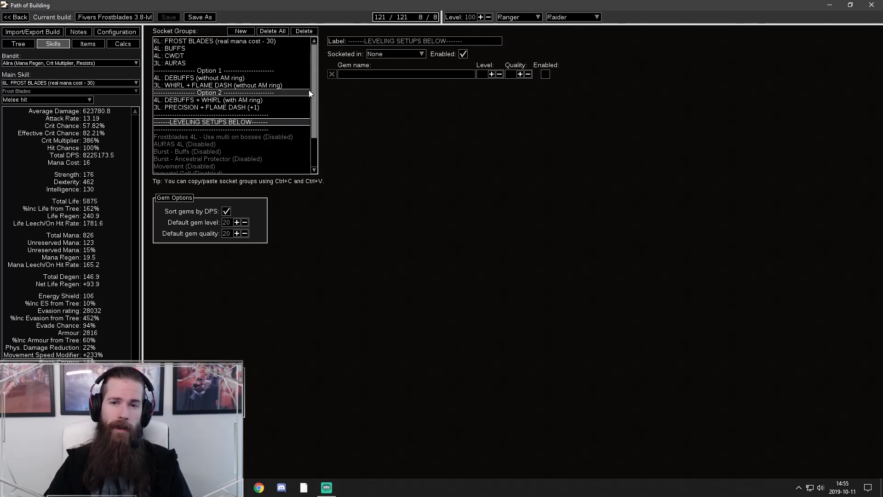
pyautogui.scroll(-3, 308, 92)
pyautogui.click(204, 96)
pyautogui.click(207, 103)
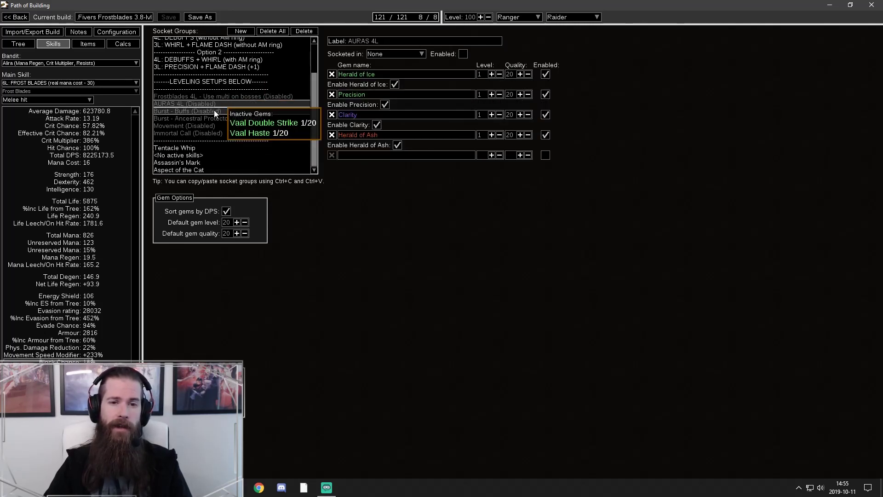
pyautogui.click(215, 112)
pyautogui.click(217, 118)
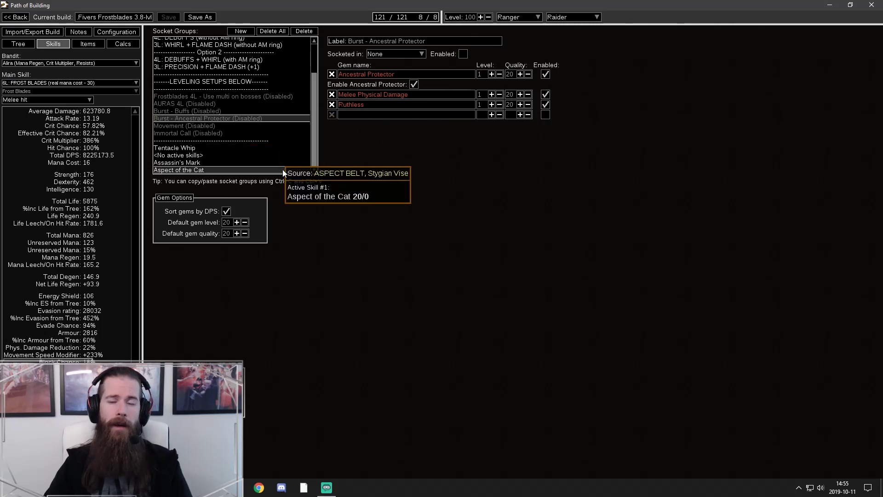
pyautogui.moveTo(282, 164)
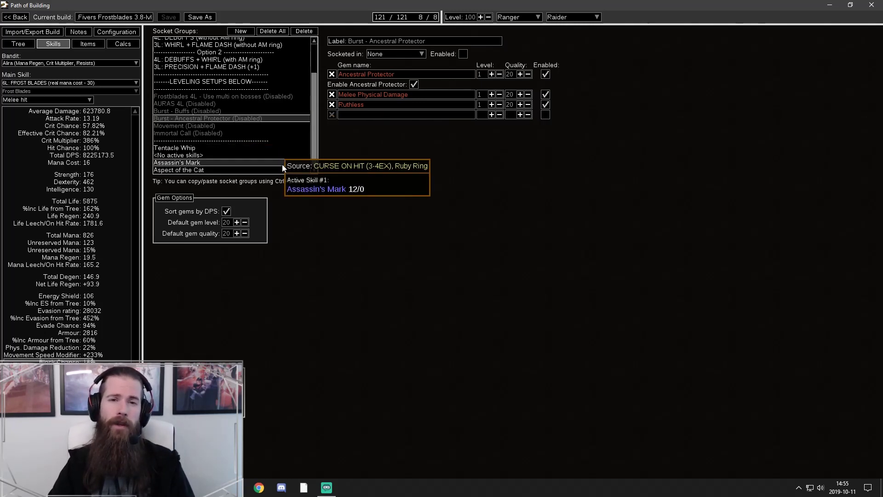
pyautogui.click(231, 127)
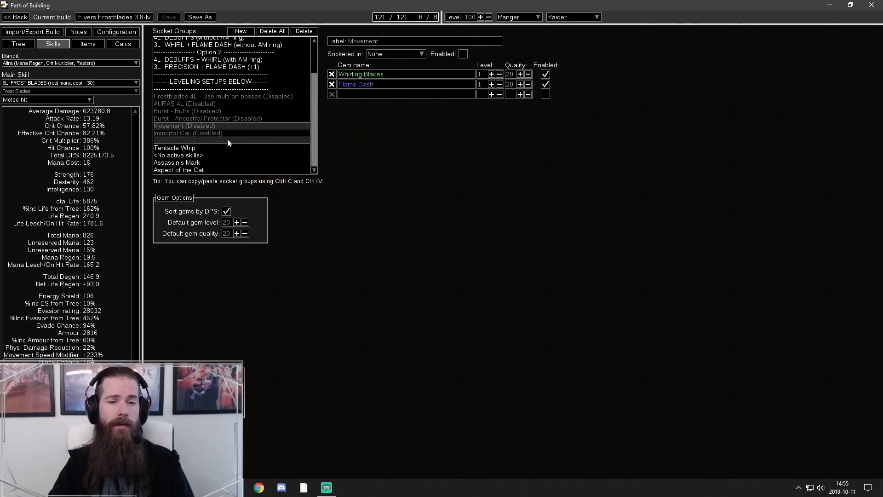
pyautogui.scroll(3, 235, 156)
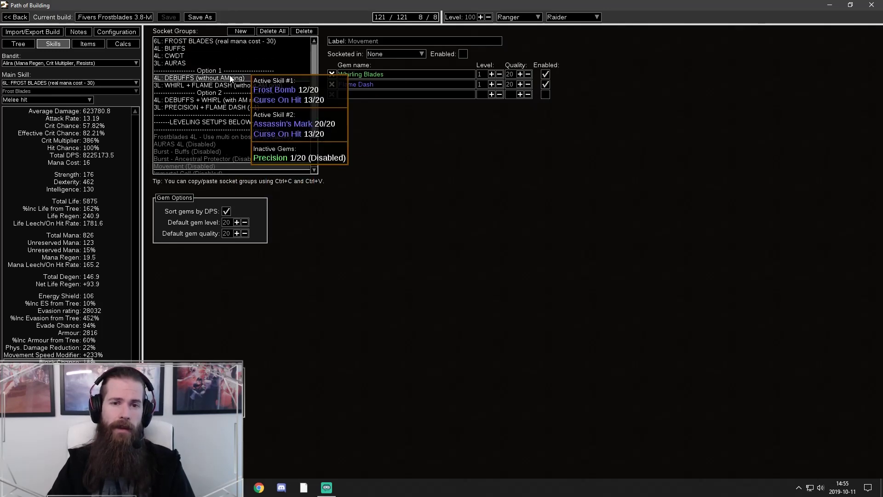
# Inspect the gems in the 6L: FROST BLADES socket group, including Ancestral Call and Ruthless
pyautogui.click(225, 41)
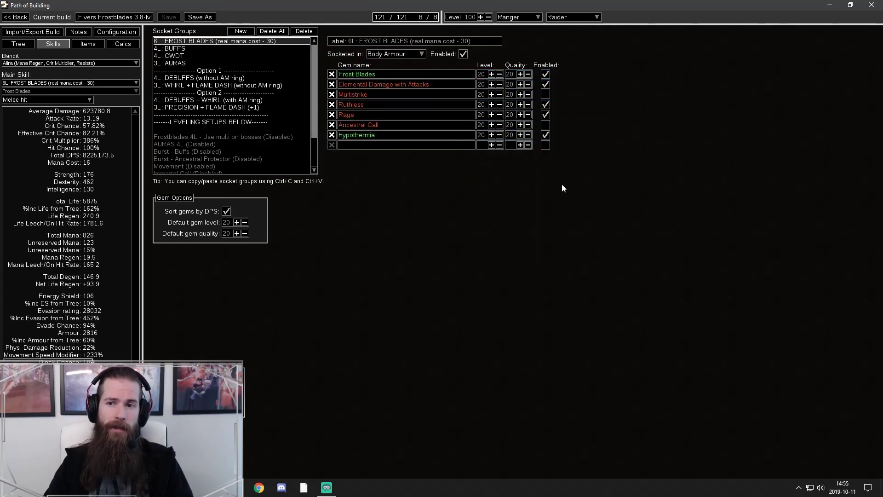
pyautogui.moveTo(547, 127)
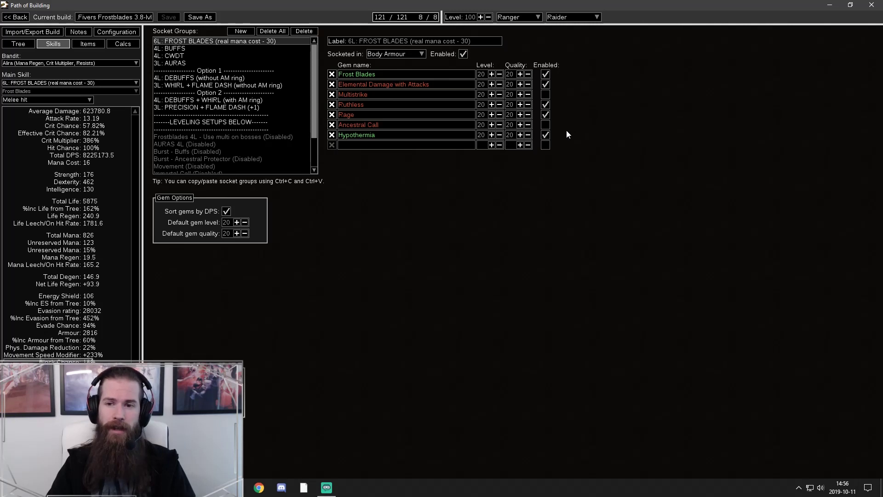
pyautogui.moveTo(382, 127)
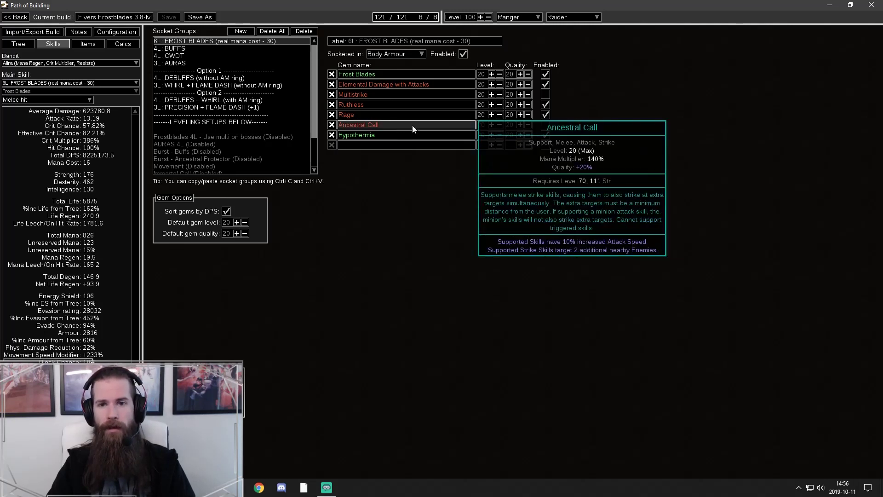
pyautogui.moveTo(411, 106)
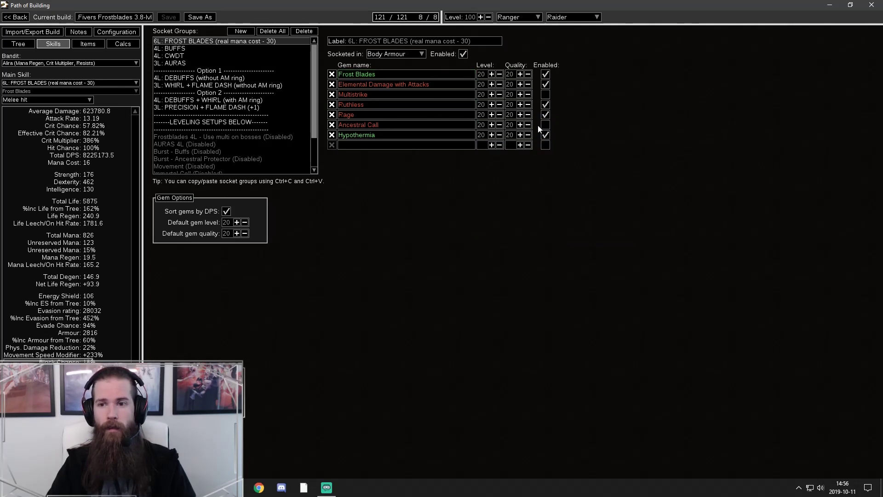
# Try Ancestral Call in place of Ruthless in the Frost Blades group, and restore the original gem selection
pyautogui.click(545, 125)
pyautogui.click(546, 105)
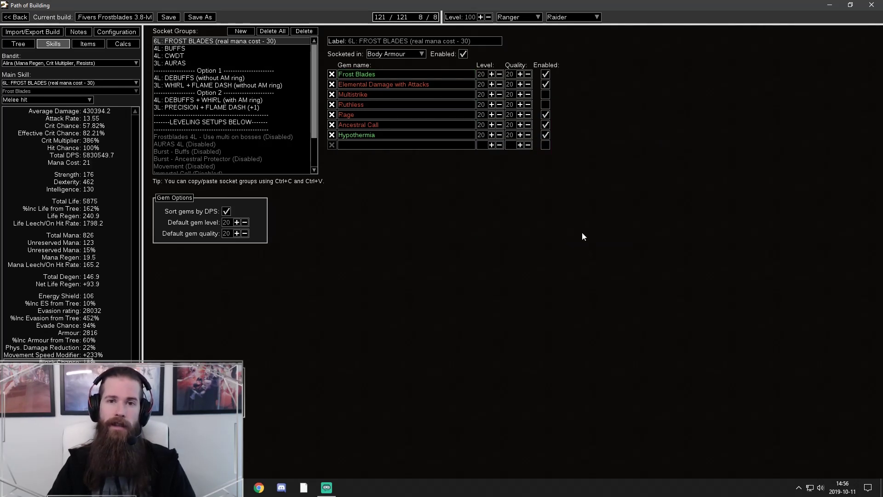
pyautogui.click(546, 105)
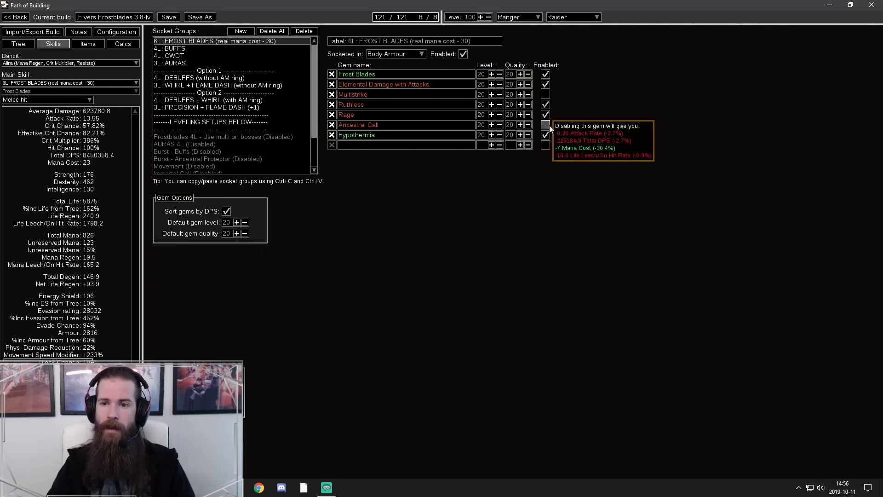
pyautogui.click(548, 125)
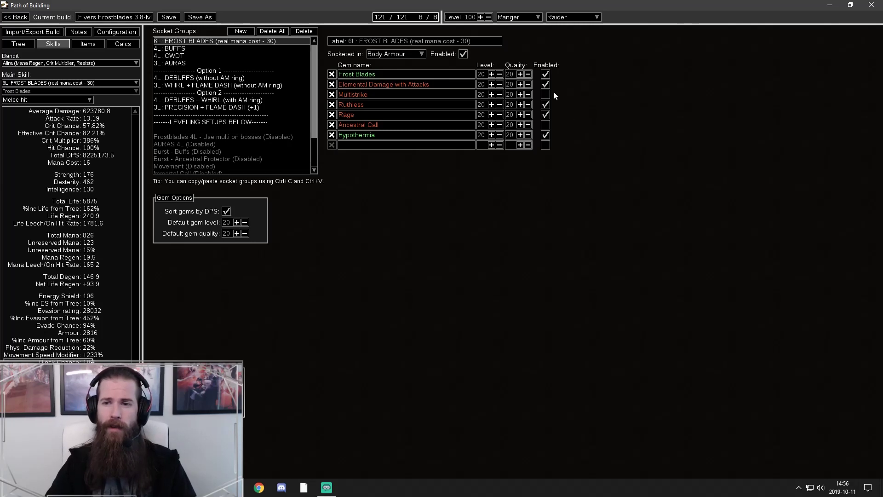
# Look over the gems in the 4L: BUFFS and 4L: CWDT socket groups
pyautogui.click(224, 48)
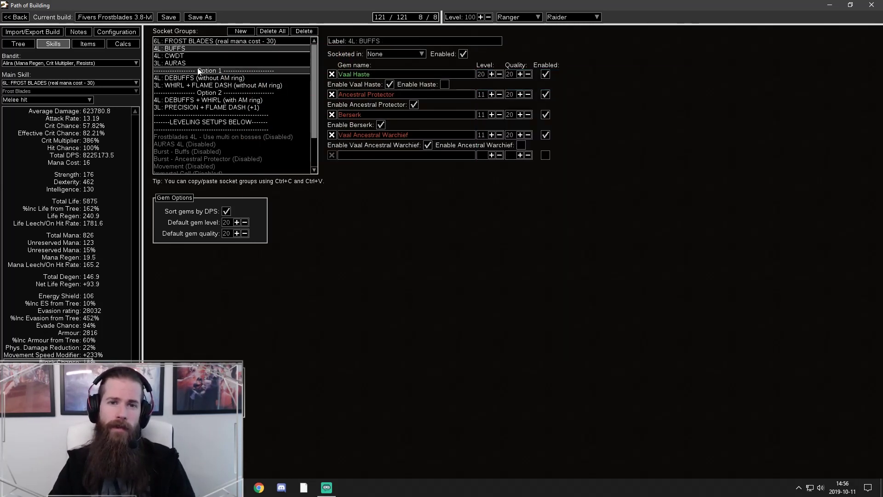
pyautogui.click(210, 55)
pyautogui.click(255, 48)
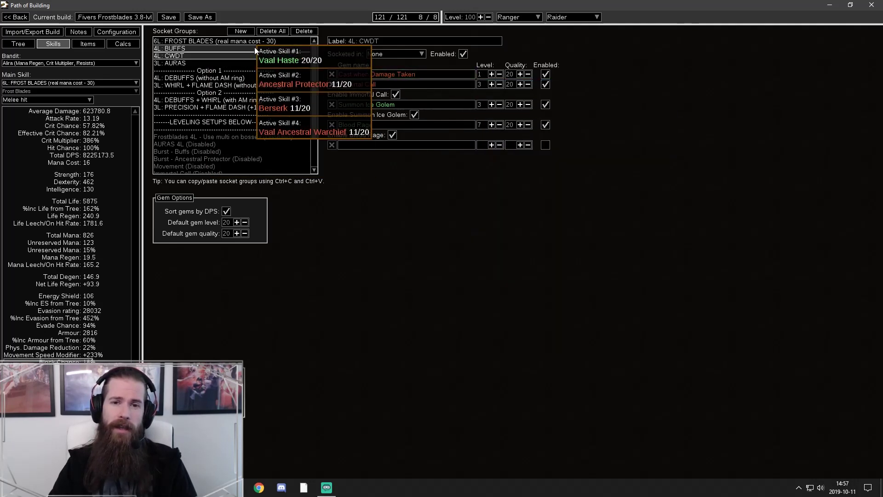
# Set Frost Blades, Elemental Damage with Attacks, Multistrike and Ruthless to level 21 in the 6L: FROST BLADES group
pyautogui.click(257, 43)
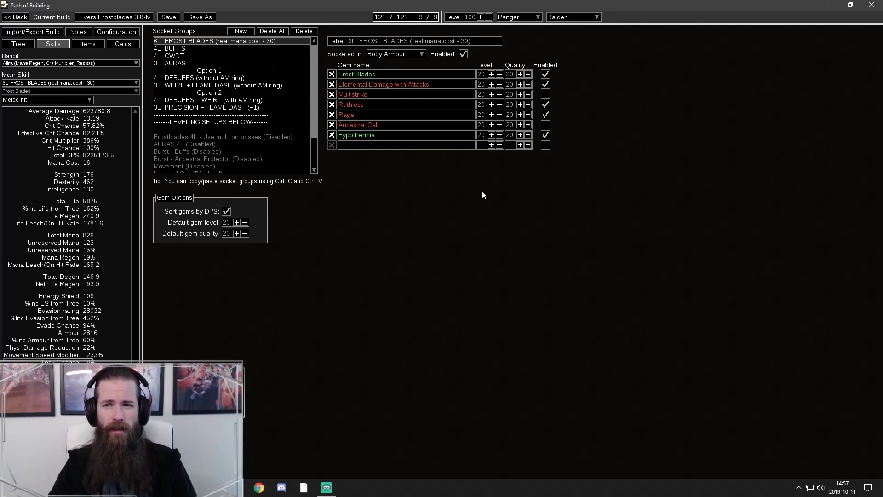
pyautogui.click(491, 74)
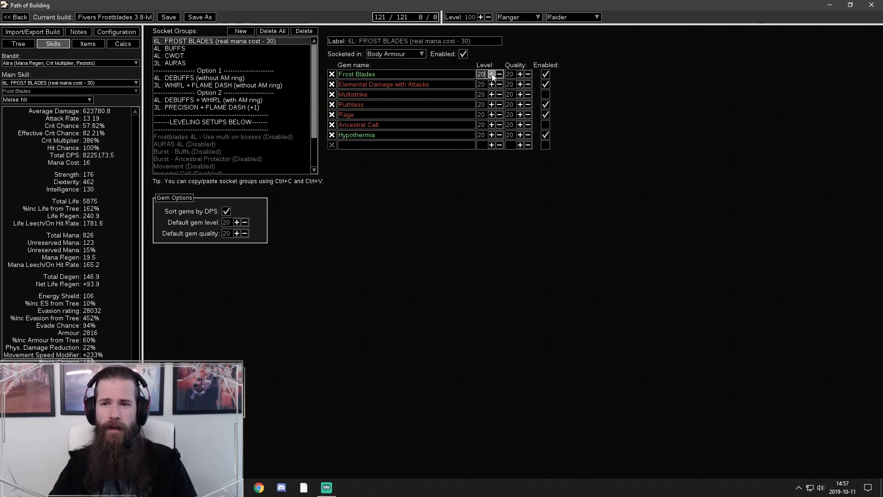
pyautogui.click(492, 84)
pyautogui.click(491, 94)
pyautogui.click(491, 105)
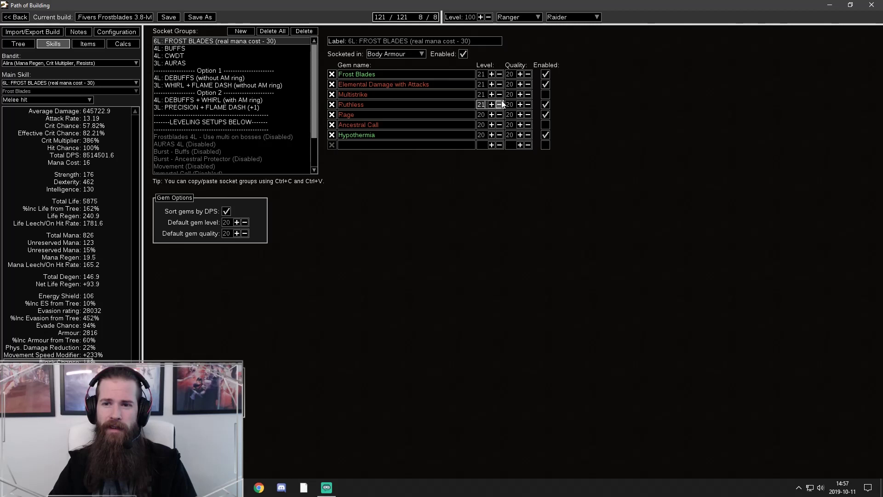
# Try quality 23 on Frost Blades and Elemental Damage with Attacks in the 6L: FROST BLADES group, and restore both to 20
pyautogui.click(520, 74)
pyautogui.click(520, 74)
pyautogui.click(520, 74)
pyautogui.click(520, 85)
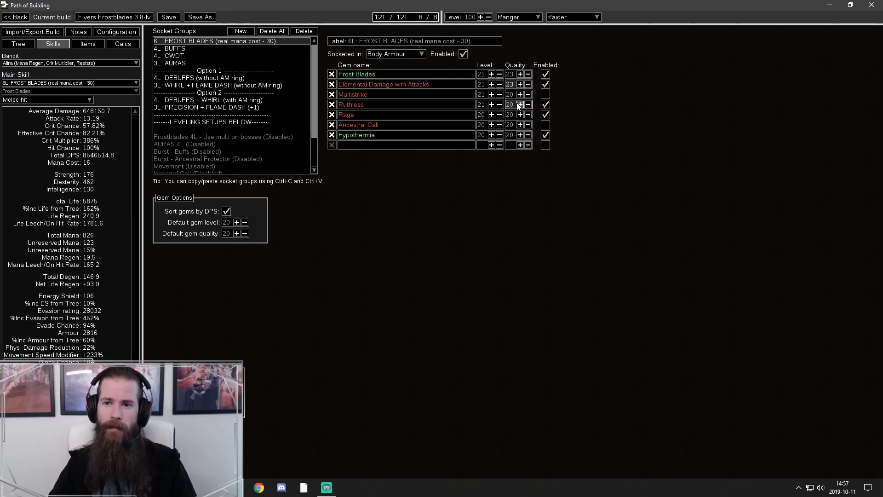
pyautogui.click(528, 84)
pyautogui.click(528, 74)
pyautogui.click(528, 74)
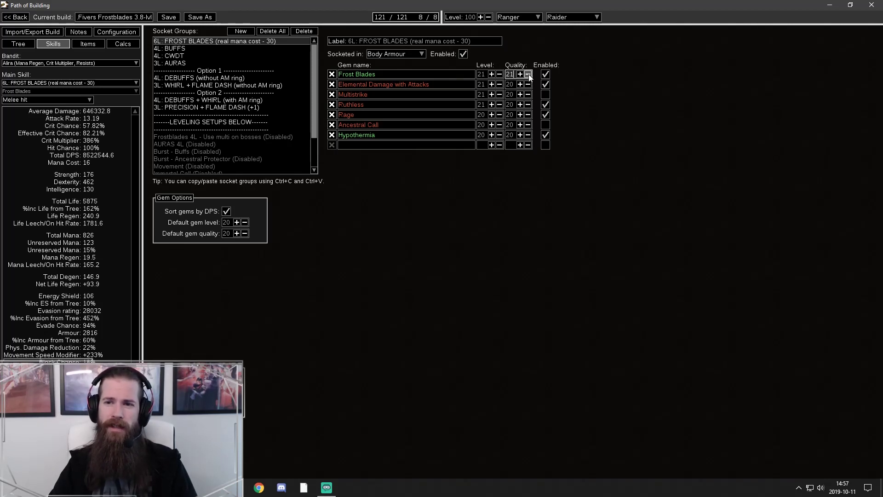
pyautogui.click(528, 74)
# Set Frost Blades, Elemental Damage with Attacks, Multistrike and Ruthless back to level 20 in the 6L: FROST BLADES group
pyautogui.click(500, 74)
pyautogui.click(500, 84)
pyautogui.click(500, 95)
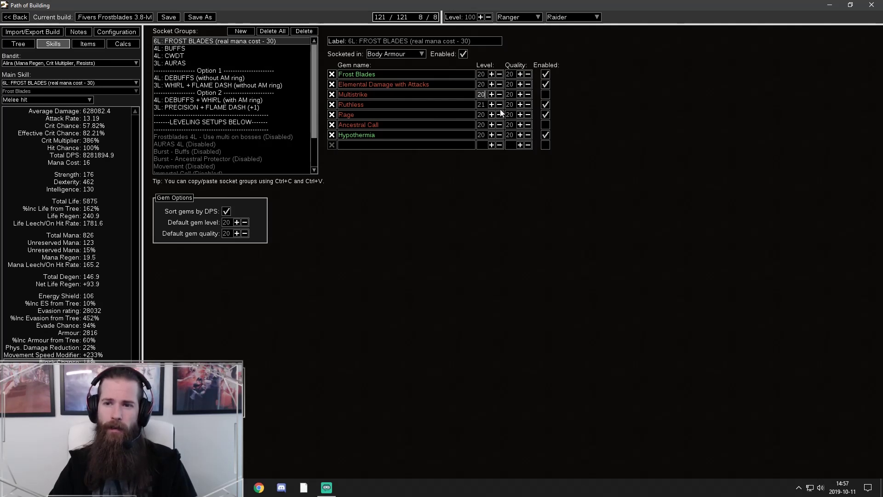
pyautogui.click(500, 105)
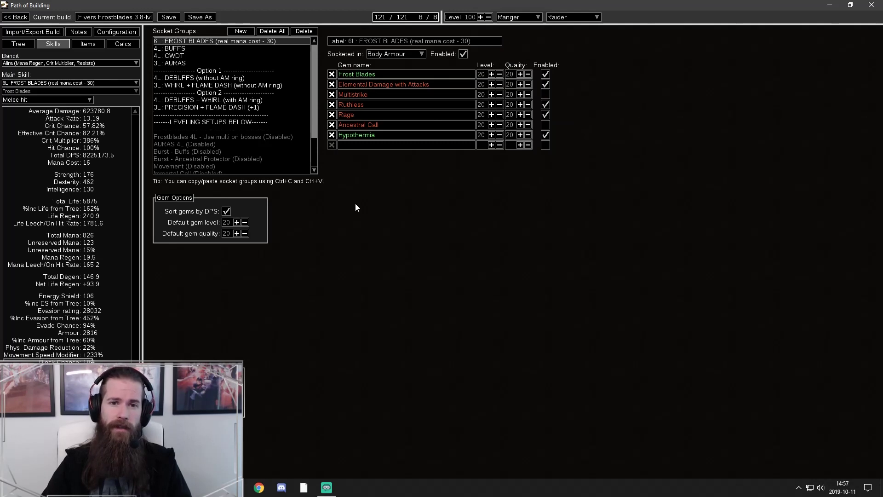
# Look over the gems in the 4L: BUFFS, 4L: CWDT and 3L: AURAS groups, and check the equipped items
pyautogui.click(189, 49)
pyautogui.click(184, 56)
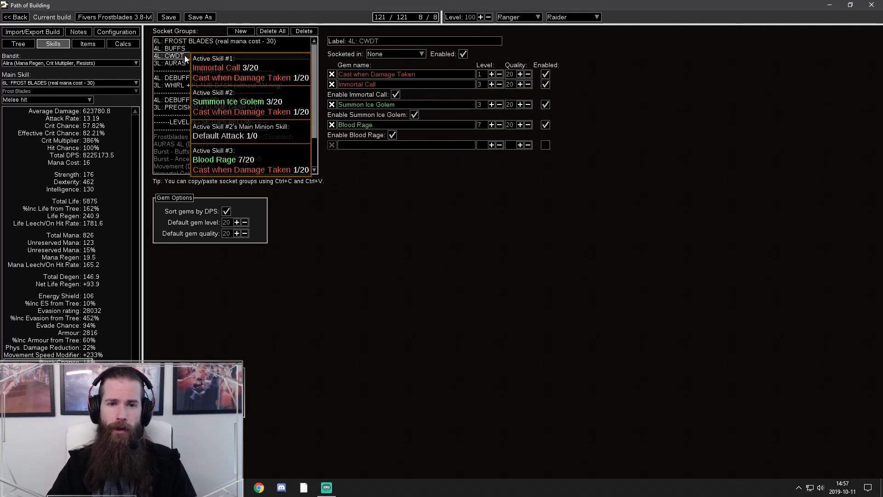
pyautogui.click(184, 63)
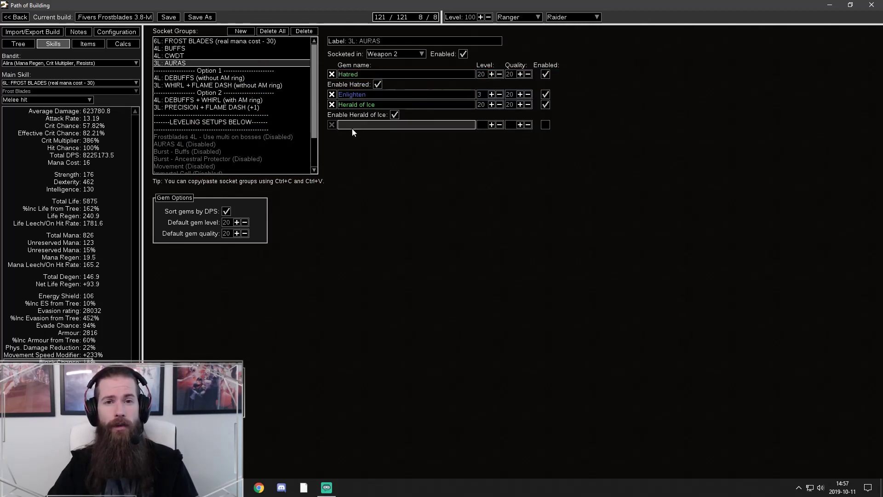
pyautogui.moveTo(369, 105)
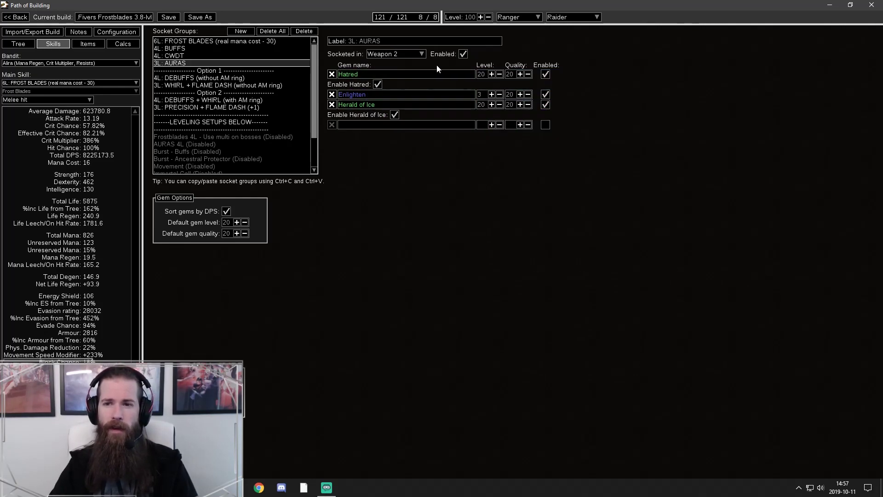
pyautogui.click(88, 44)
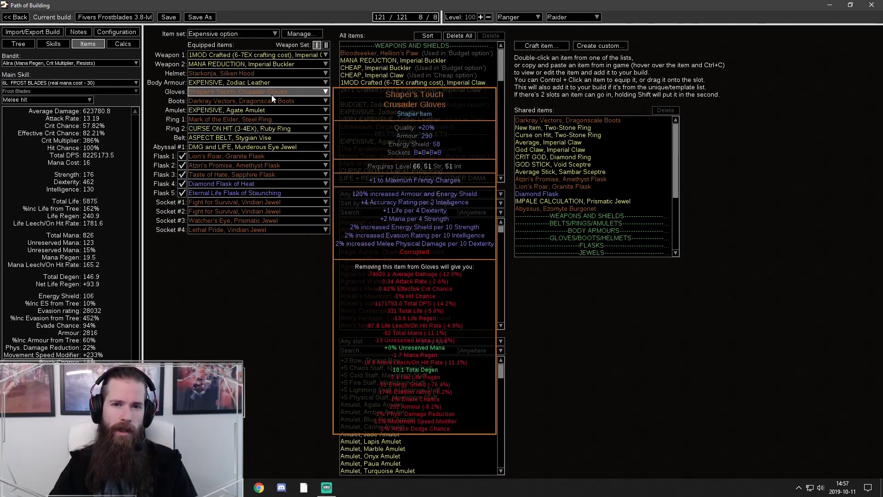
pyautogui.moveTo(278, 69)
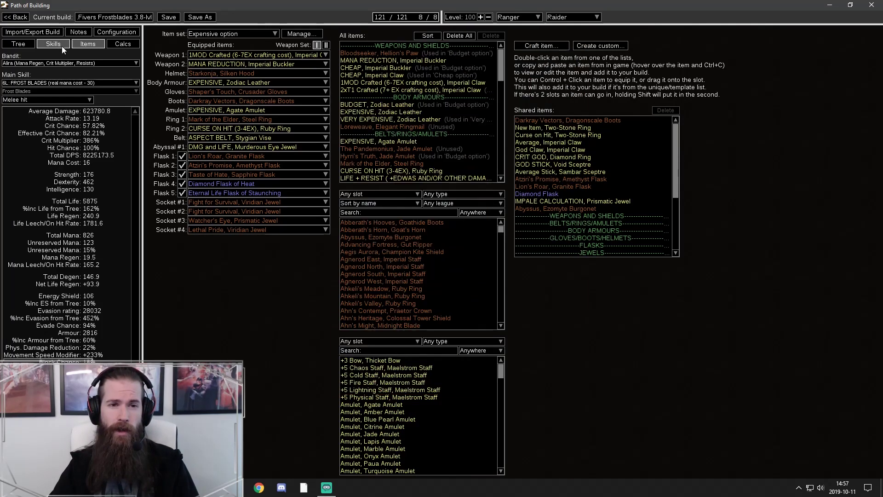
# Return to the socket groups and review 3L: PRECISION + FLAME DASH (+1) and 3L: AURAS
pyautogui.click(57, 44)
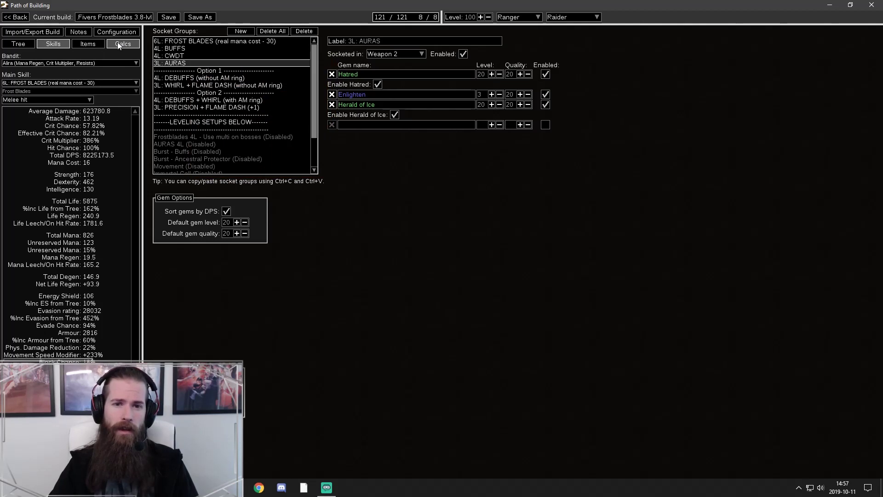
pyautogui.click(249, 107)
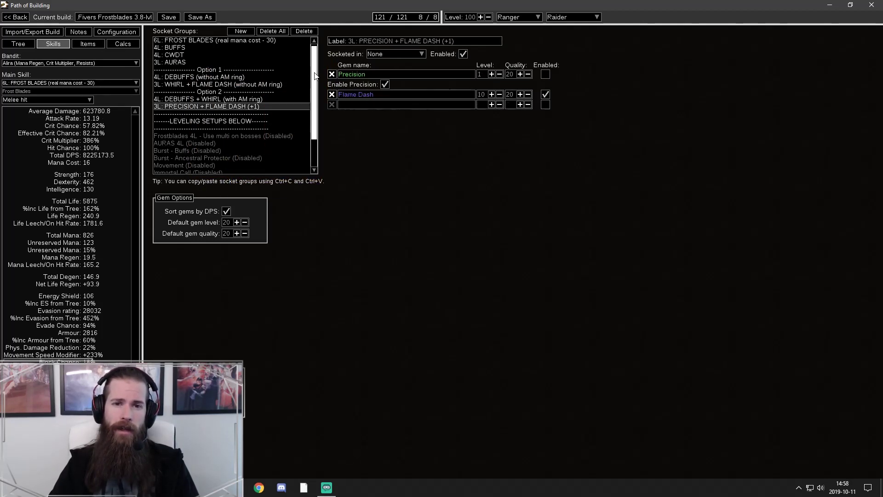
pyautogui.click(202, 56)
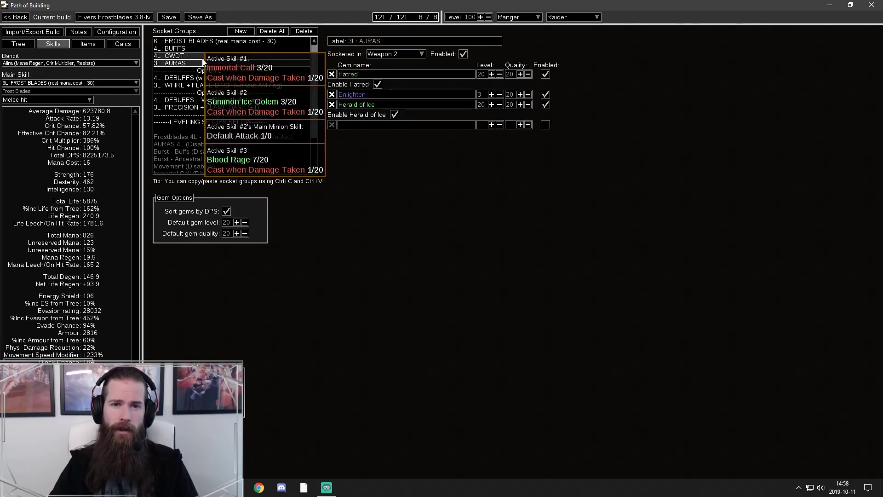
pyautogui.click(202, 63)
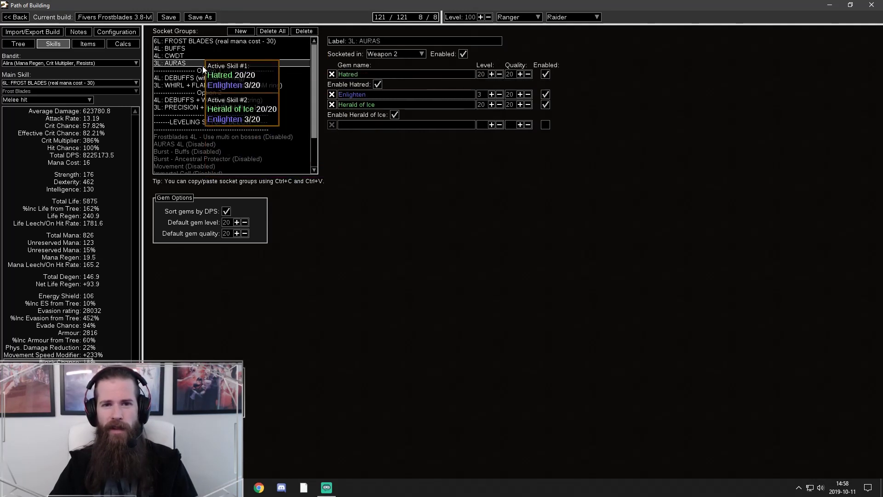
# Compare the two Option 1 socket groups for use without the AM ring, debuffs and Whirling Blades with Flame Dash
pyautogui.click(204, 78)
pyautogui.click(220, 86)
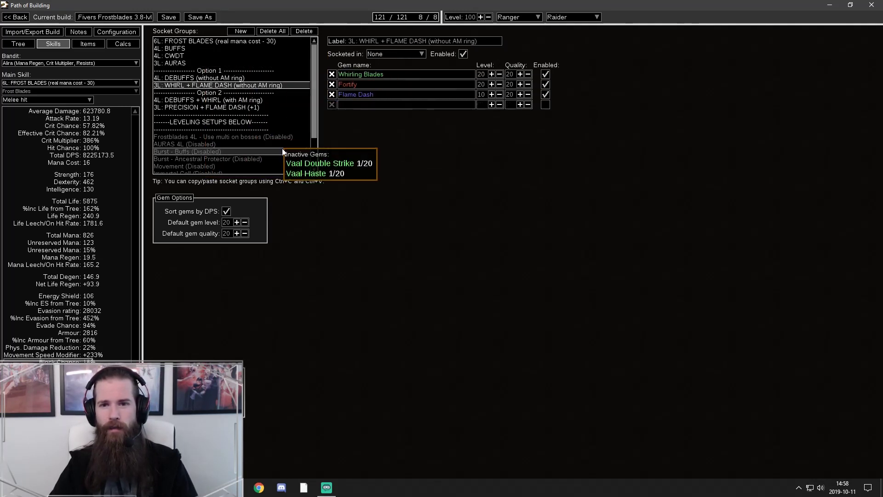
pyautogui.click(207, 78)
pyautogui.click(224, 86)
pyautogui.click(224, 72)
pyautogui.click(225, 78)
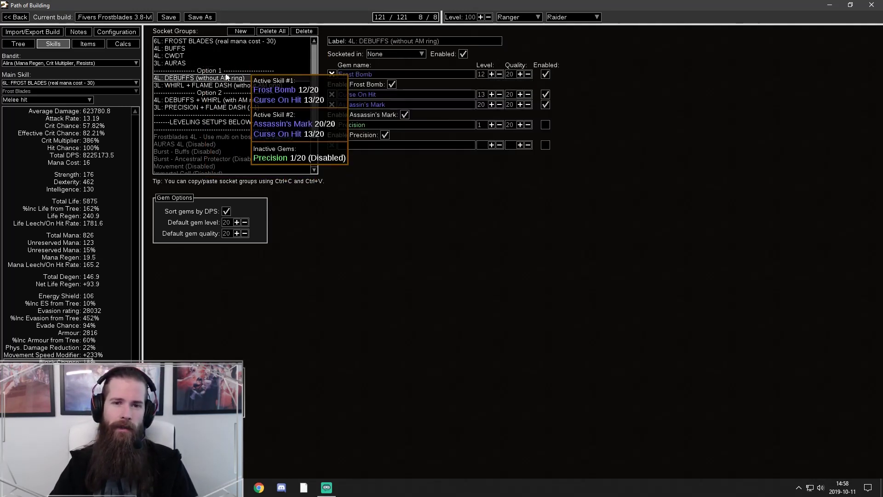
pyautogui.click(225, 72)
pyautogui.click(222, 78)
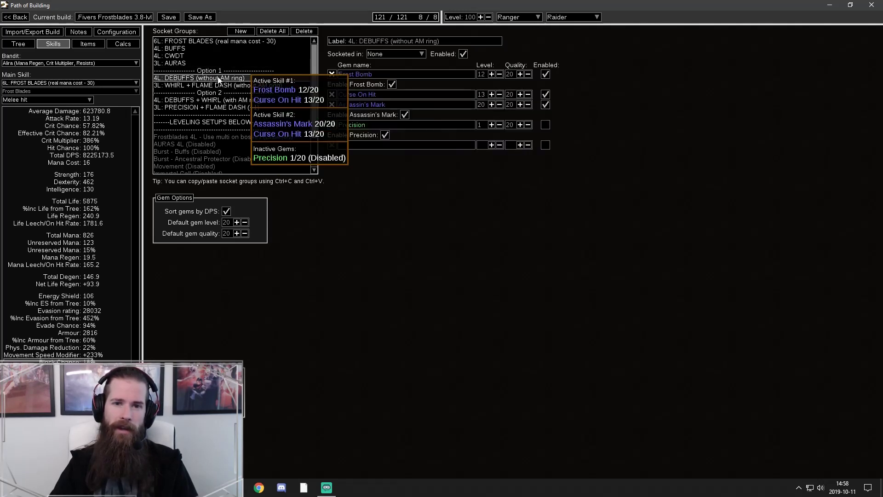
# Review the Option 2 socket groups, 4L: DEBUFFS + WHIRL (with AM ring) and 3L: PRECISION + FLAME DASH (+1)
pyautogui.click(235, 101)
pyautogui.click(240, 107)
pyautogui.click(245, 102)
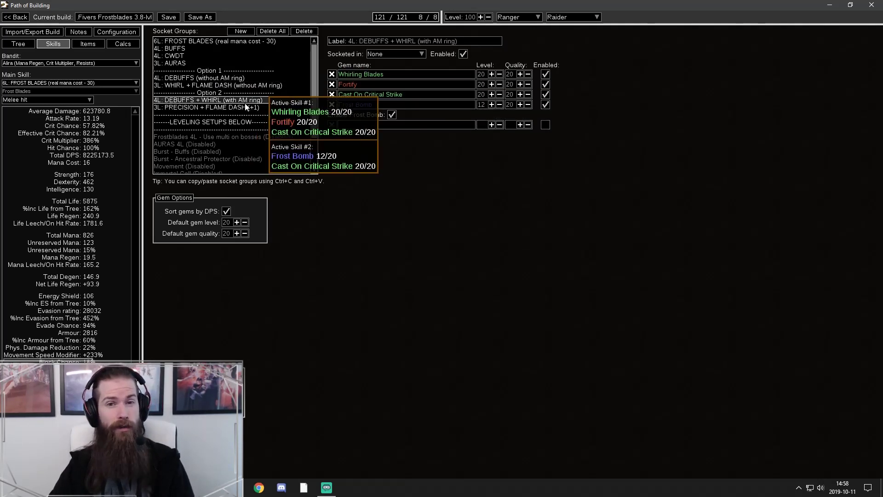
pyautogui.click(247, 107)
pyautogui.click(248, 101)
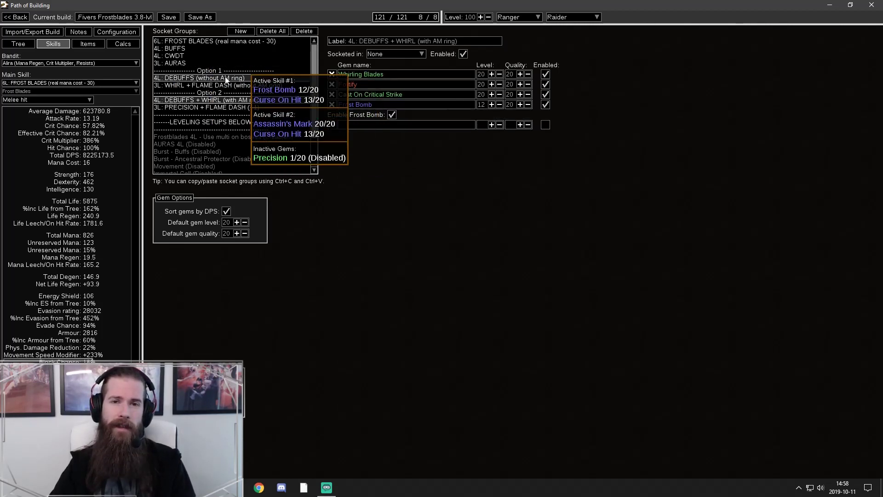
pyautogui.click(214, 94)
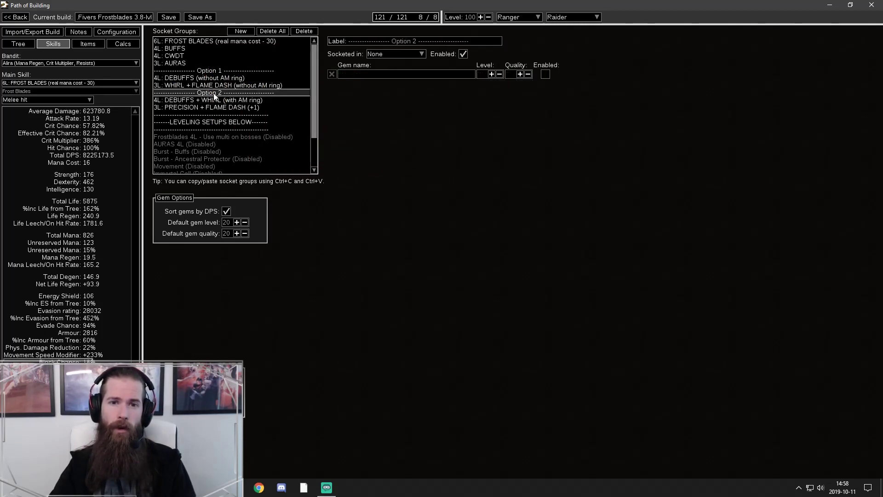
# Read the SKILLGEMS section of the build notes, highlighting the explanation of the two Assassin's Mark and Frost Bomb setups
pyautogui.click(87, 31)
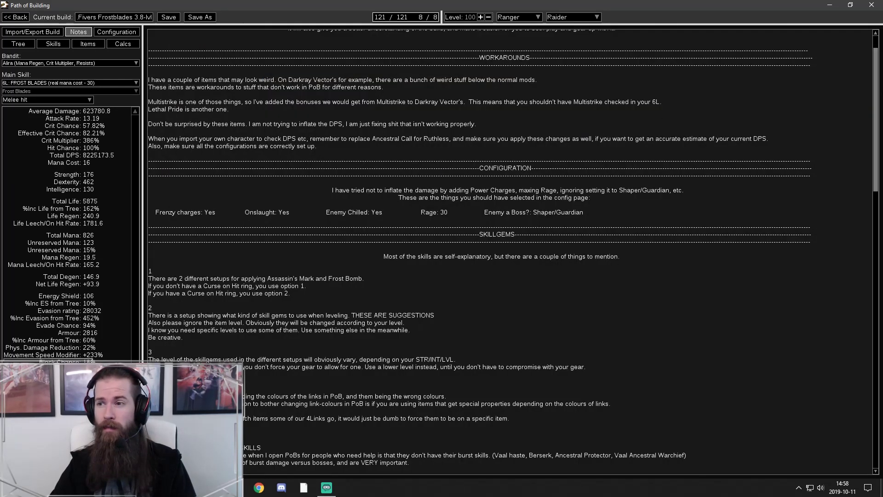
pyautogui.moveTo(879, 93); pyautogui.dragTo(880, 102)
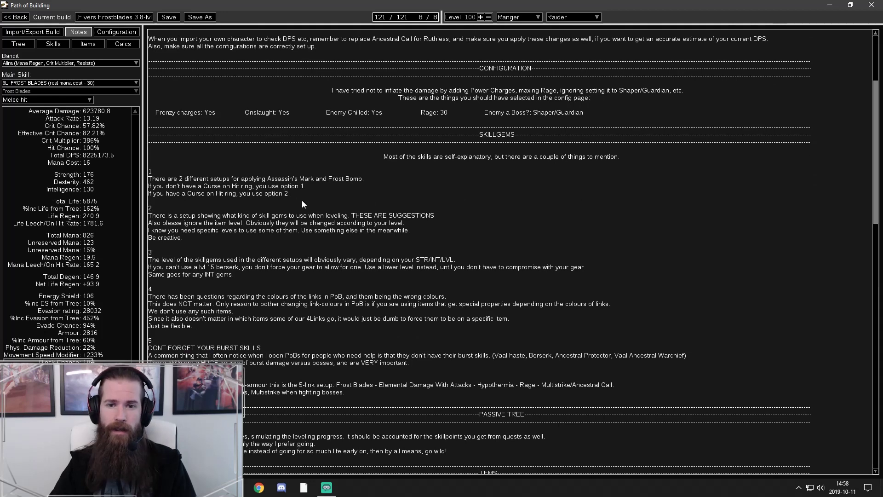
pyautogui.moveTo(302, 200); pyautogui.dragTo(153, 183)
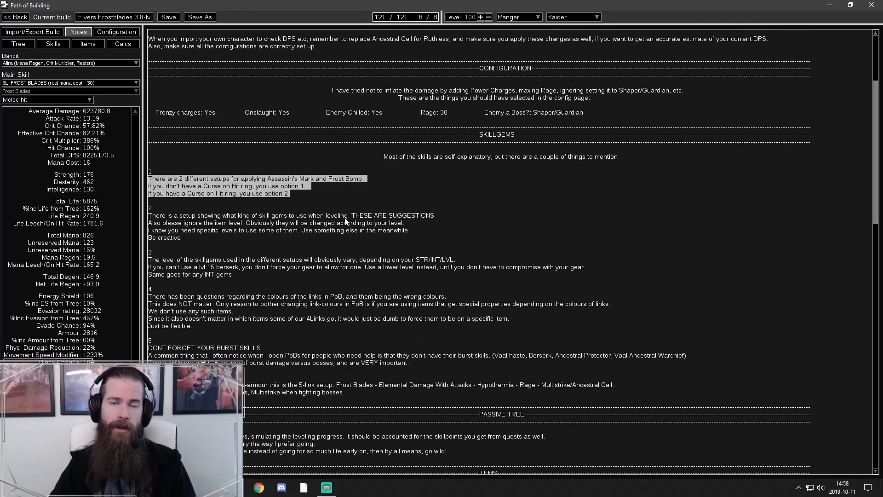
pyautogui.click(152, 209)
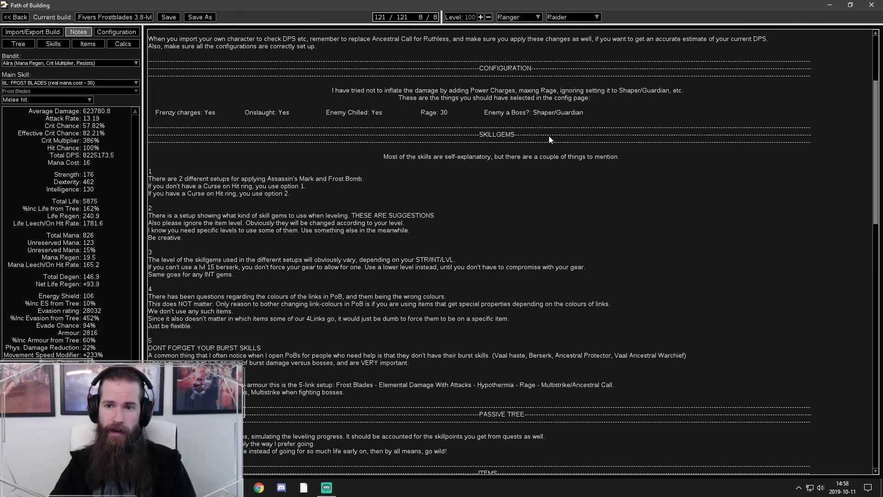
pyautogui.moveTo(148, 151); pyautogui.dragTo(465, 145)
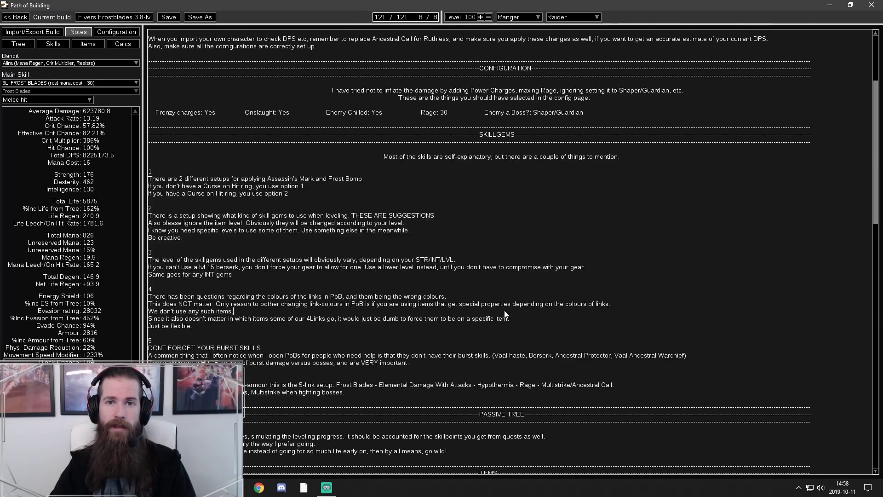
# Open the shared Two-Stone Ring named New Item and remove its crafted life, elemental damage, Lightning Resistance and mana cost modifiers
pyautogui.click(84, 43)
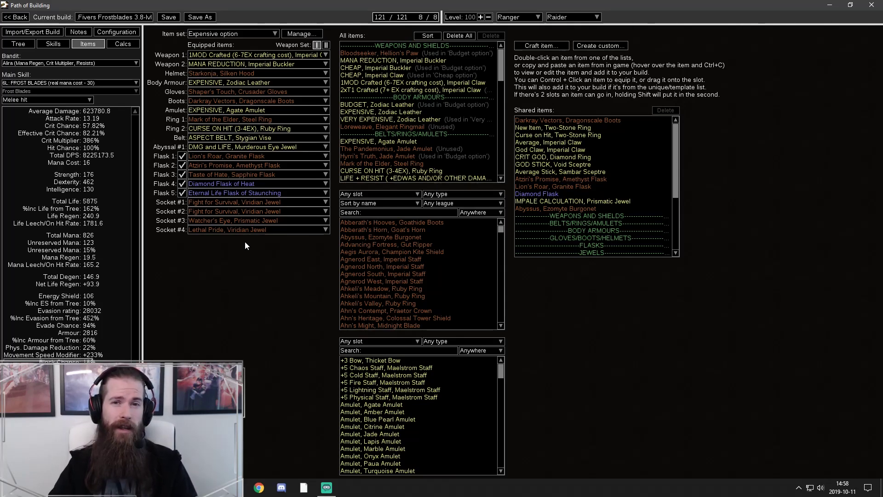
pyautogui.moveTo(278, 142)
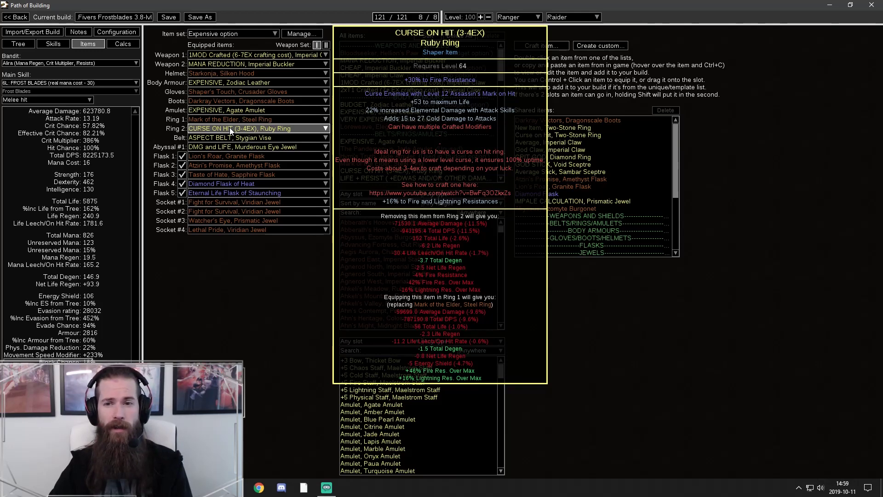
pyautogui.moveTo(575, 129)
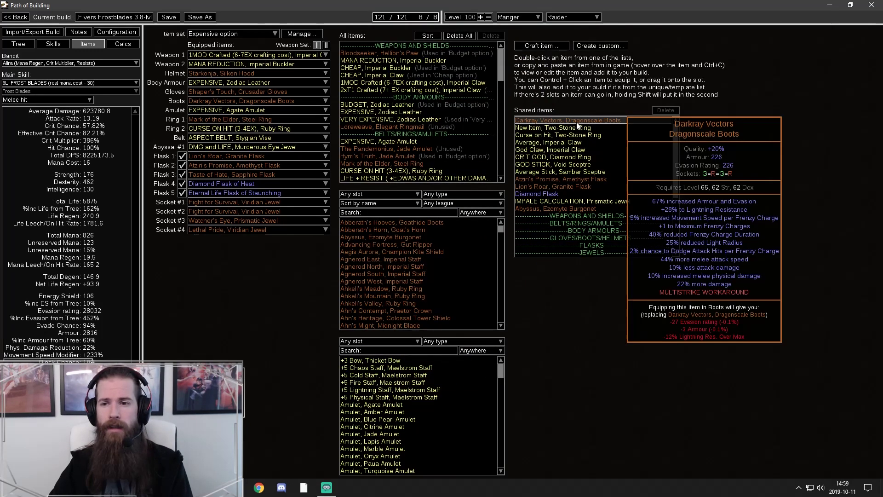
pyautogui.doubleClick(574, 130)
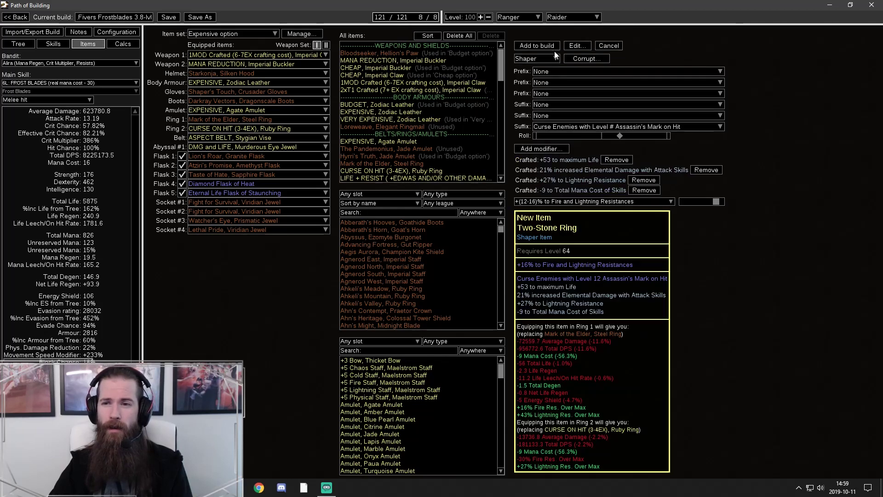
pyautogui.click(619, 160)
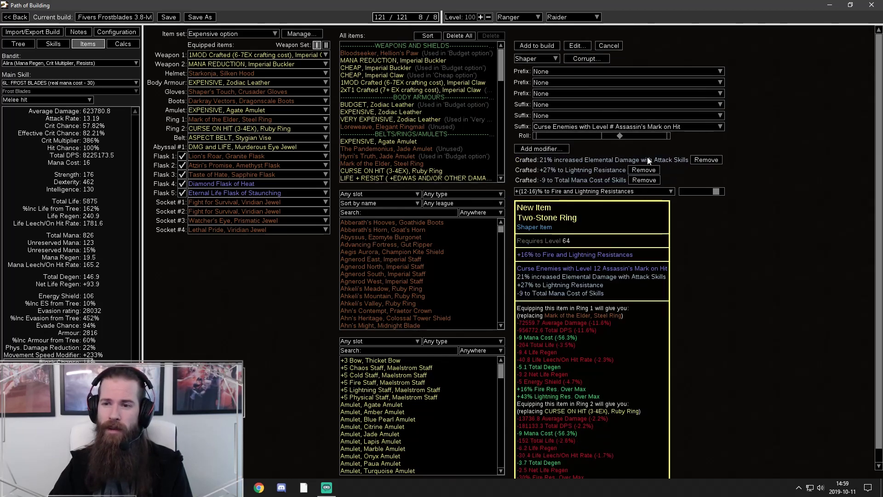
pyautogui.click(704, 160)
pyautogui.click(646, 160)
pyautogui.click(645, 160)
# Add prefixes to the Two-Stone Ring for +79 maximum Life, 42% increased Elemental Damage with Attack Skills, and 22 to 40 Cold Damage to Attacks
pyautogui.click(570, 71)
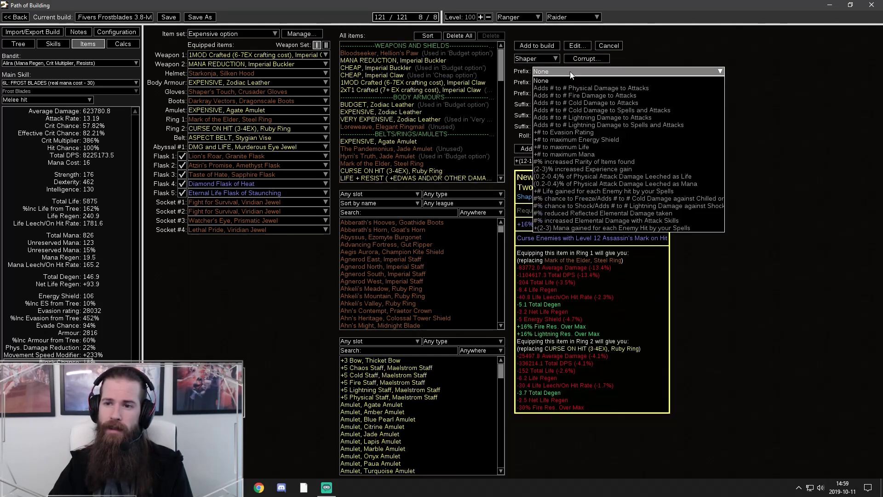
pyautogui.click(592, 146)
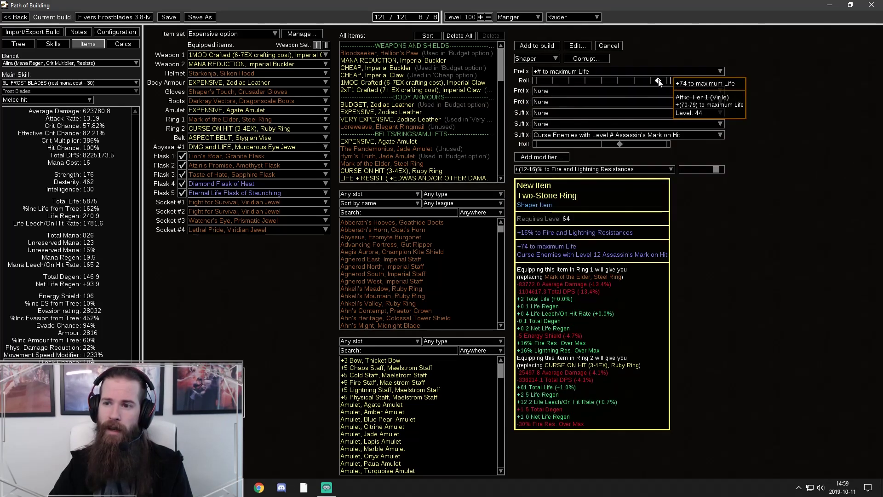
pyautogui.click(661, 90)
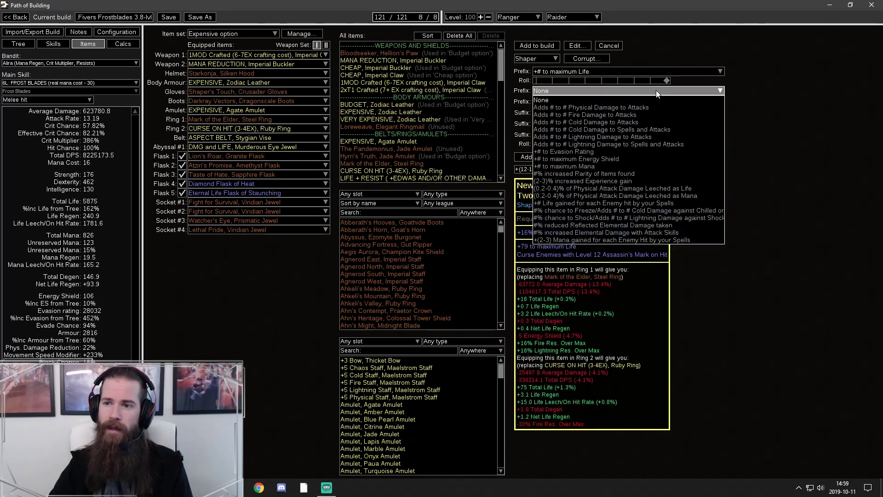
pyautogui.click(618, 232)
pyautogui.moveTo(632, 105); pyautogui.dragTo(672, 102)
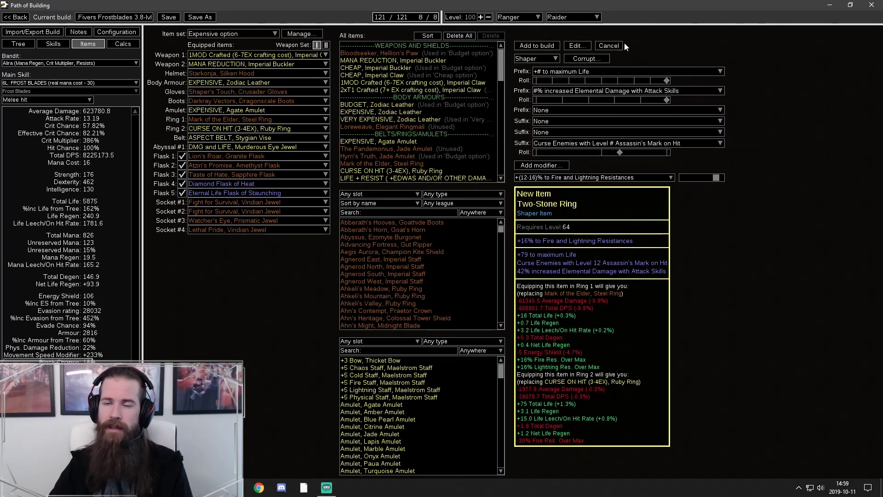
pyautogui.click(600, 111)
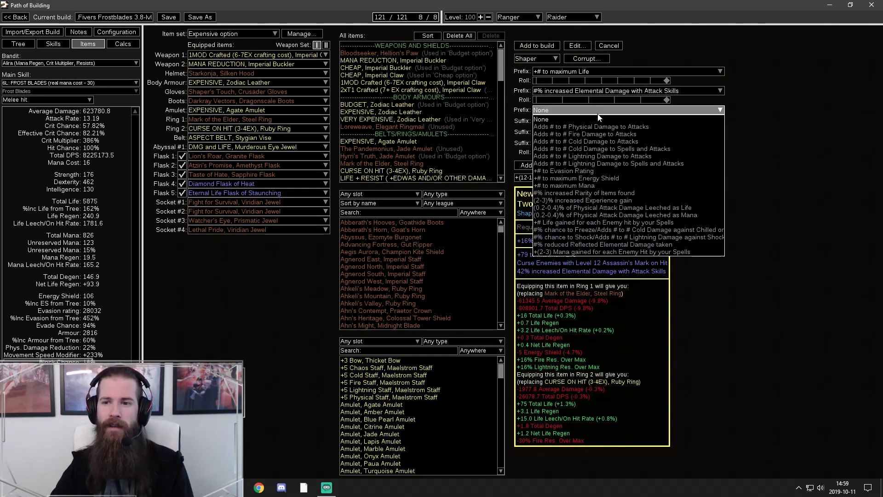
pyautogui.click(631, 141)
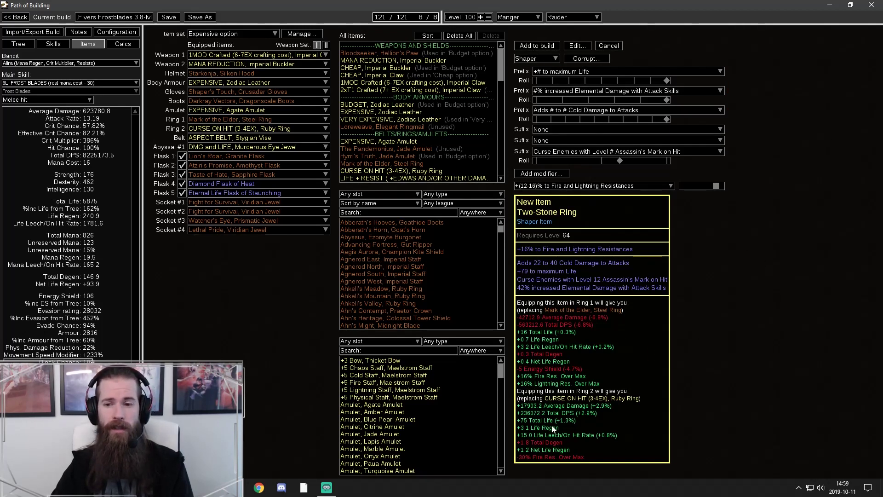
# Discard the unsaved Two-Stone Ring edits and display the Very expensive option item set
pyautogui.click(609, 48)
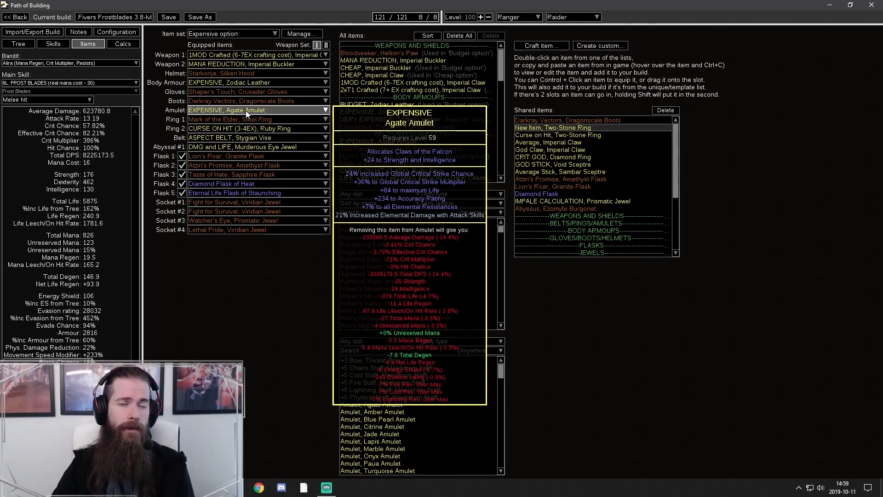
pyautogui.click(234, 33)
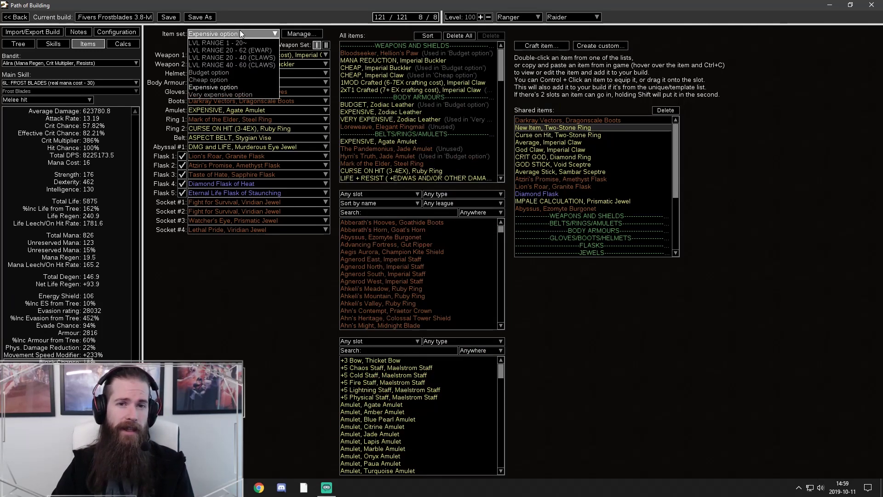
pyautogui.click(217, 95)
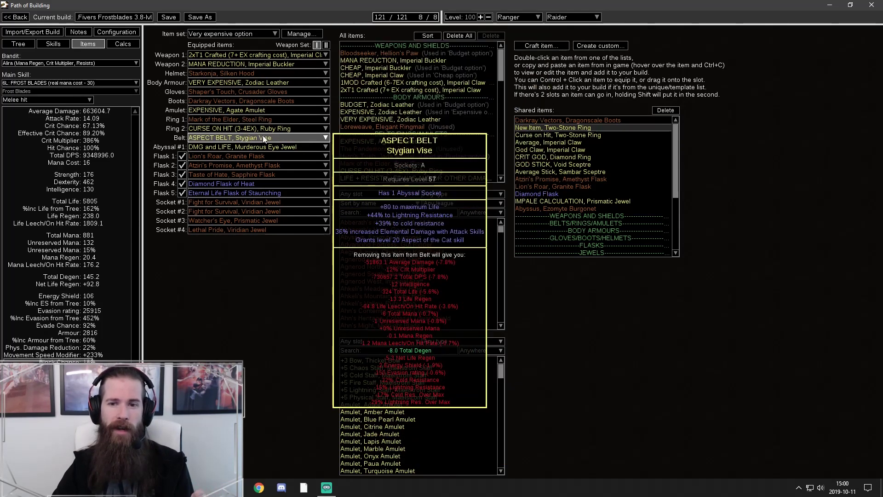
# Compare item sets by displaying Cheap option and returning to Expensive option
pyautogui.click(272, 37)
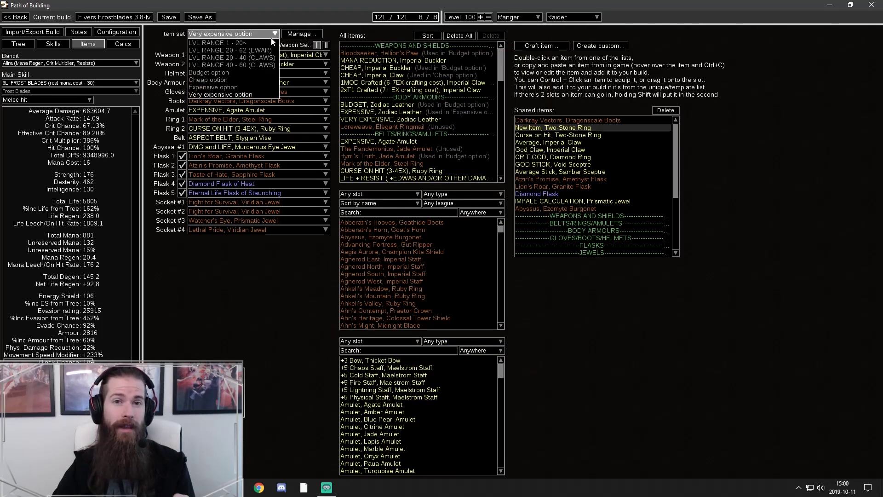
pyautogui.click(260, 81)
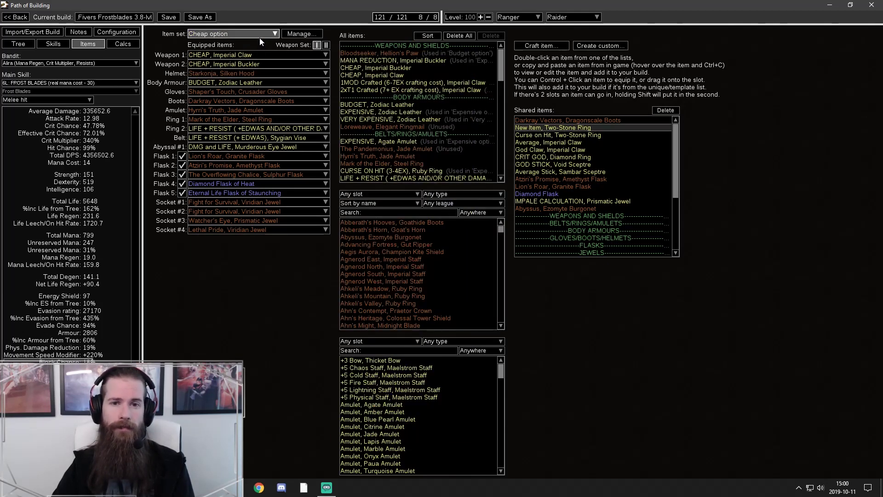
pyautogui.click(248, 34)
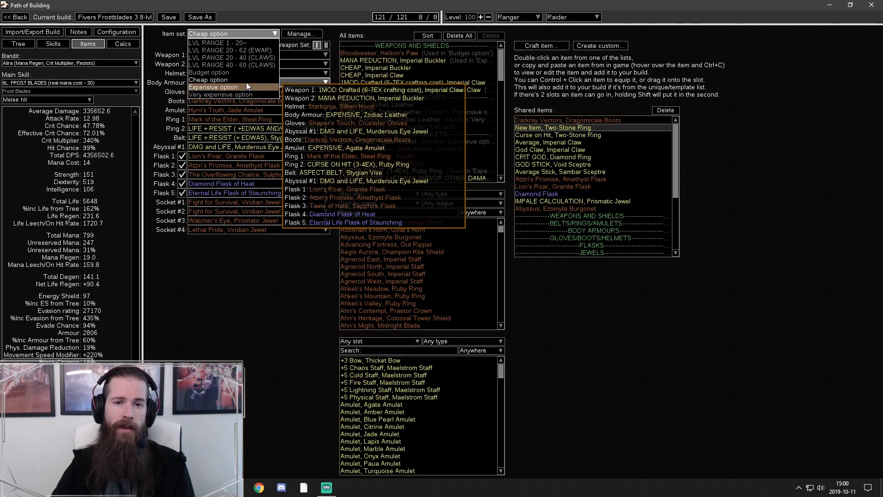
pyautogui.click(230, 87)
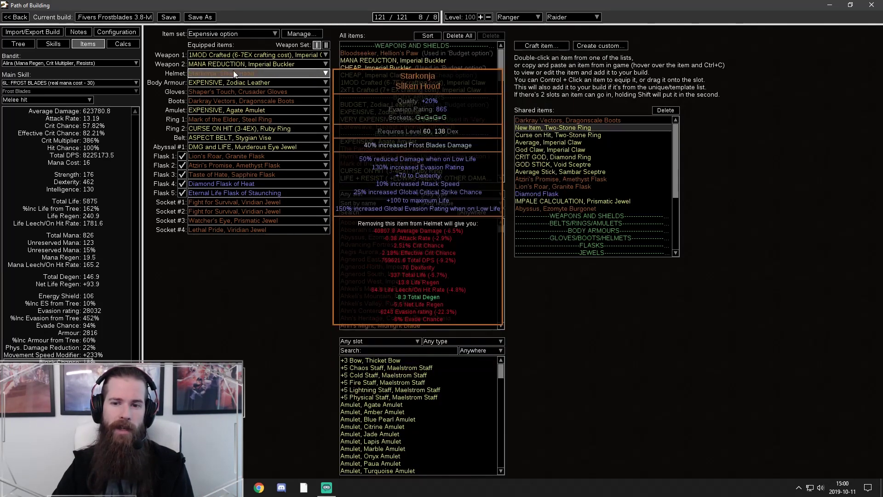
# Try a quality of 30 in the item text of the 1MOD Crafted (6-7EX crafting cost) Imperial Claw, and discard the edit
pyautogui.moveTo(239, 61)
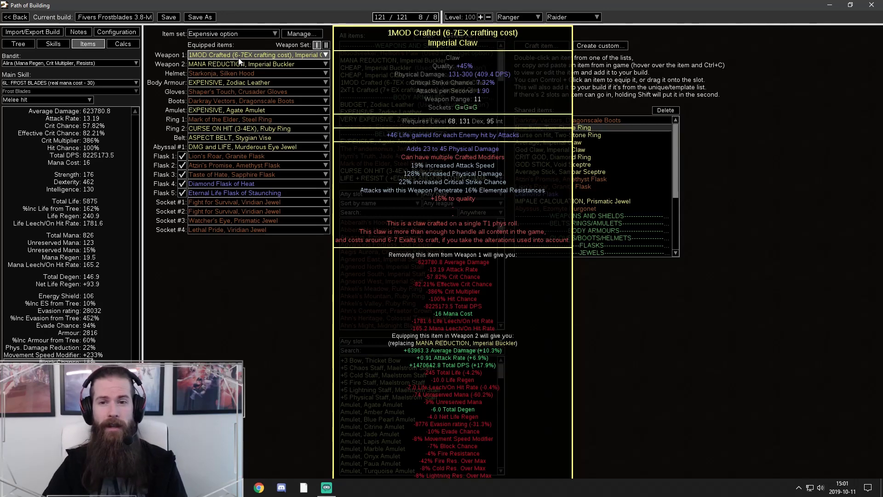
pyautogui.click(391, 68)
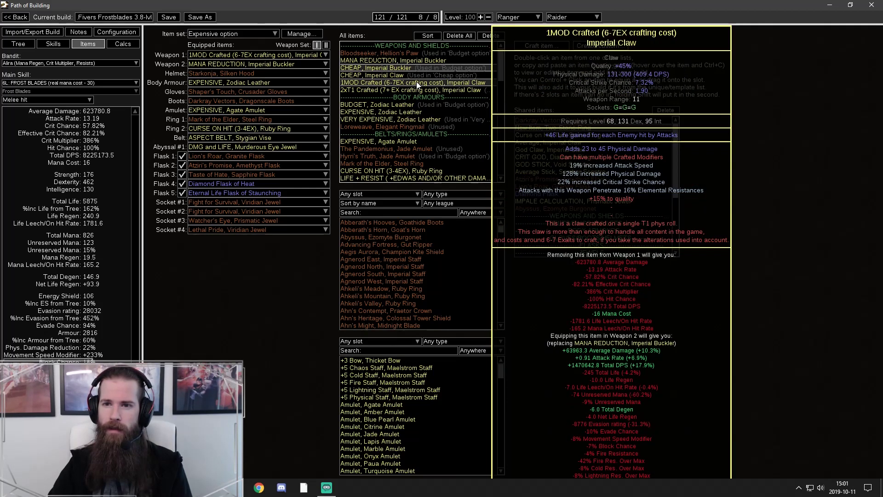
pyautogui.doubleClick(417, 84)
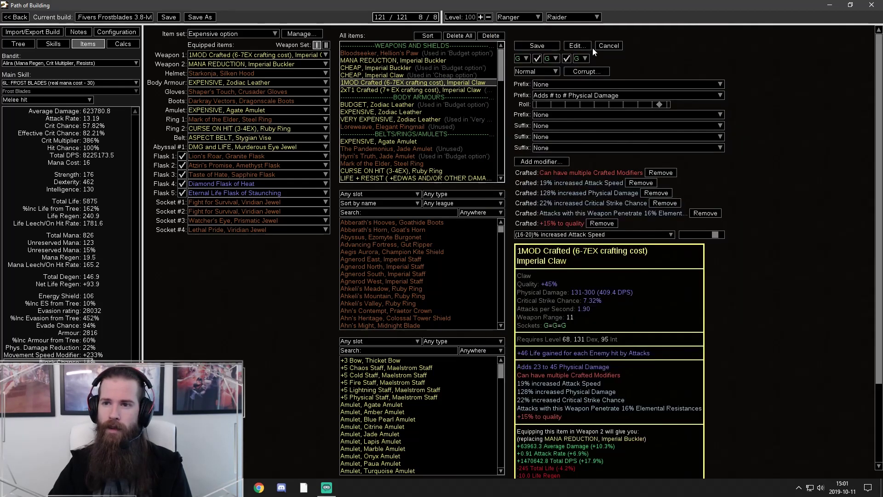
pyautogui.click(577, 45)
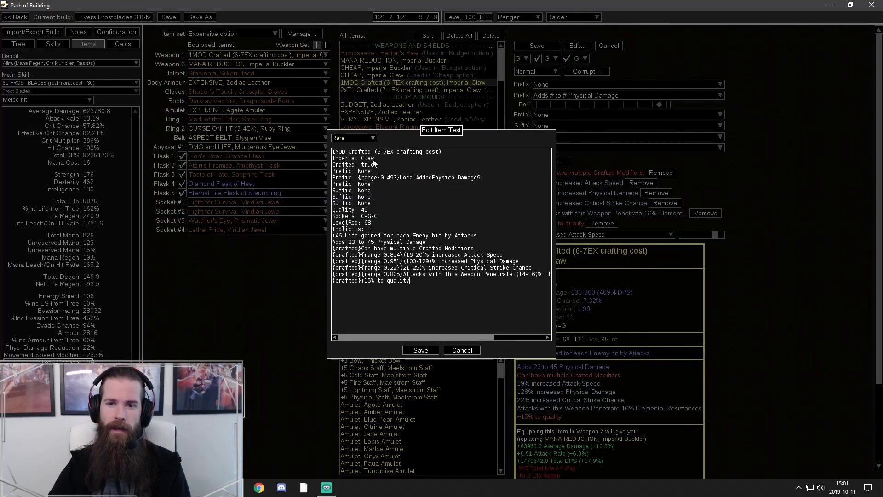
pyautogui.doubleClick(364, 210)
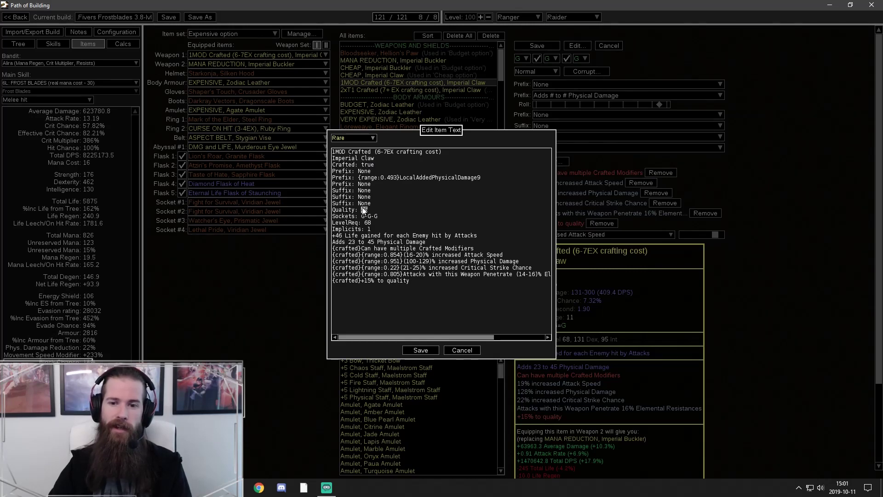
pyautogui.write('30')
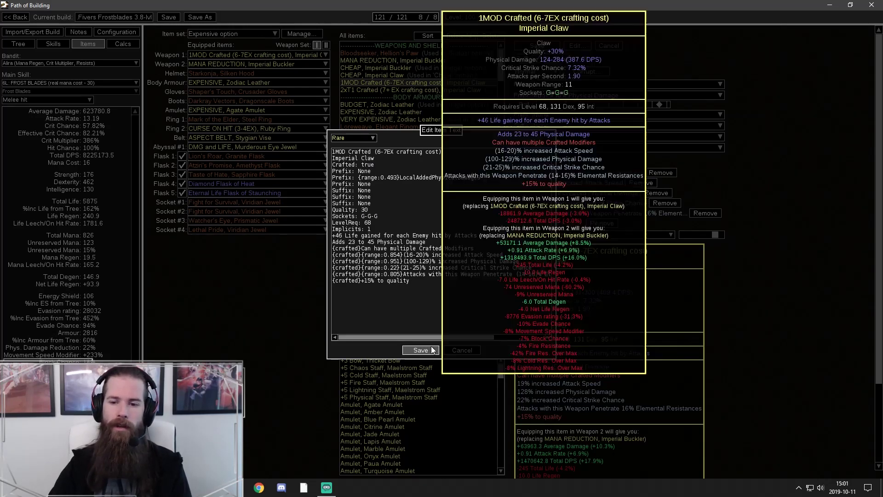
pyautogui.click(420, 351)
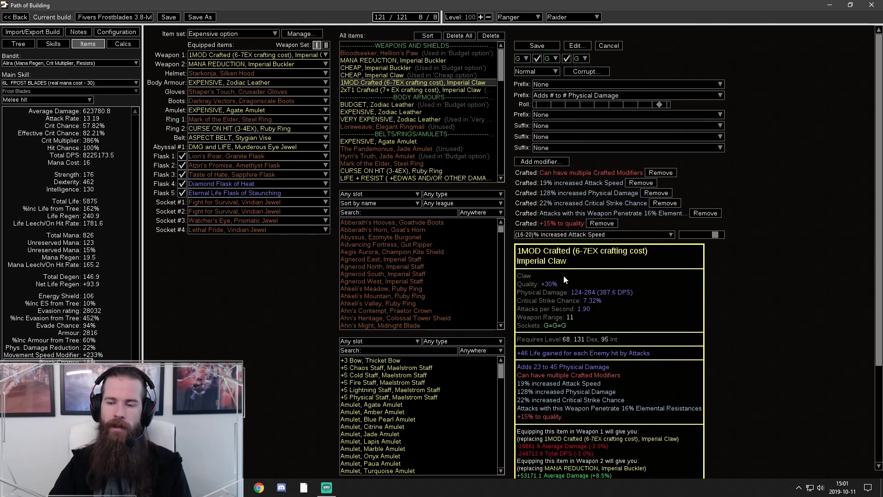
pyautogui.click(608, 45)
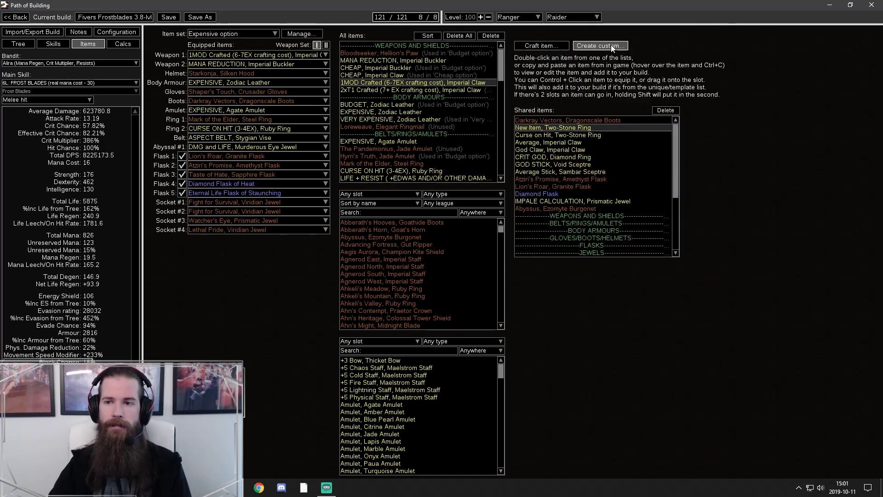
# Inspect the Darkray Vectors boots and read the WORKAROUNDS section of the build notes about Multistrike and Lethal Pride
pyautogui.moveTo(257, 104)
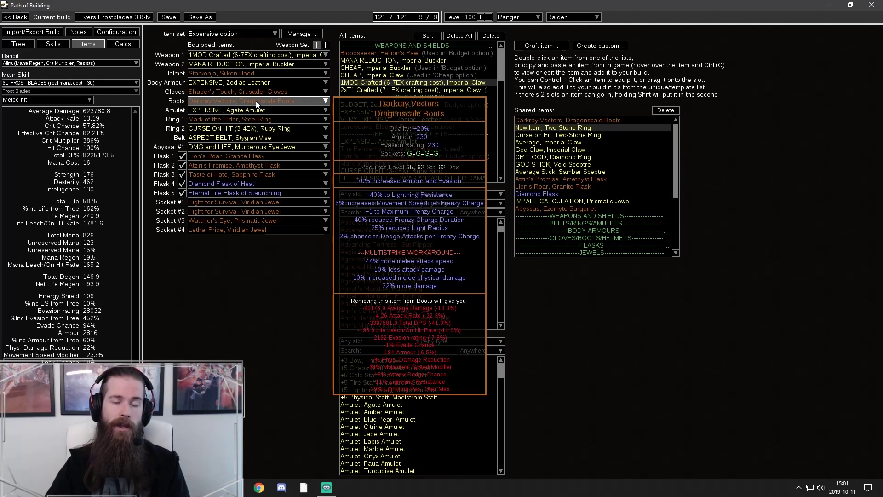
pyautogui.click(82, 35)
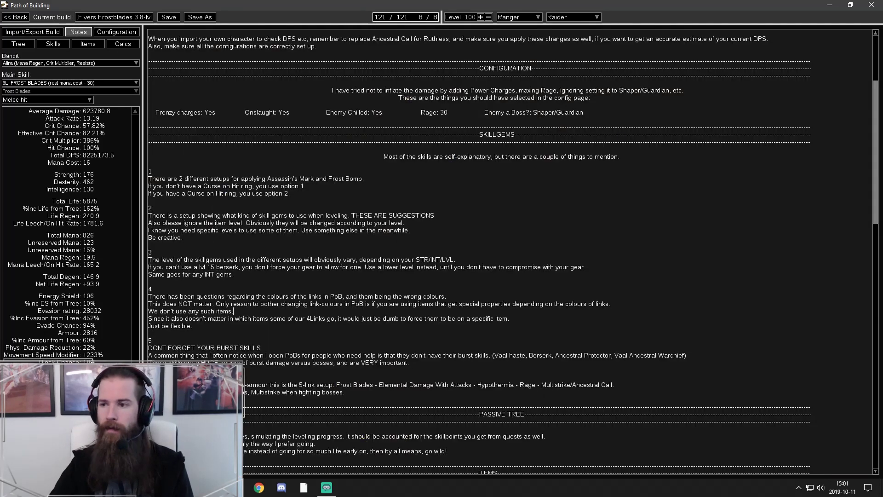
pyautogui.moveTo(879, 162); pyautogui.dragTo(876, 343)
pyautogui.scroll(2, 878, 232)
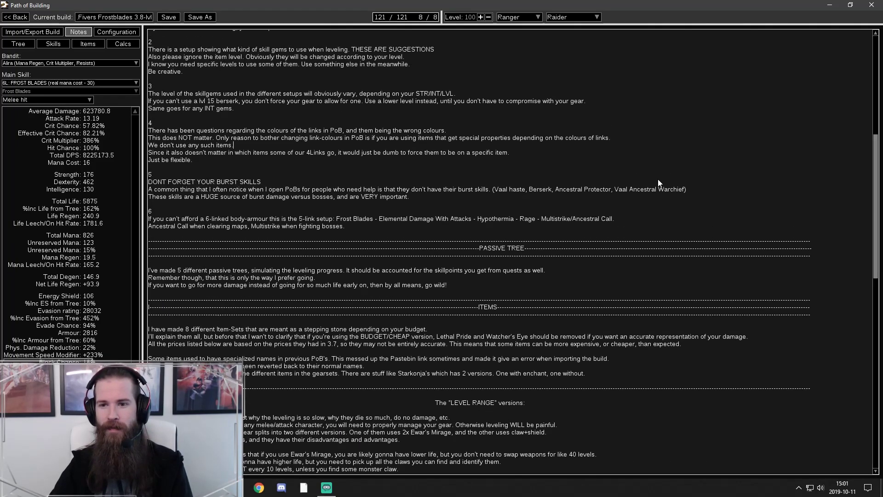
pyautogui.scroll(10, 514, 156)
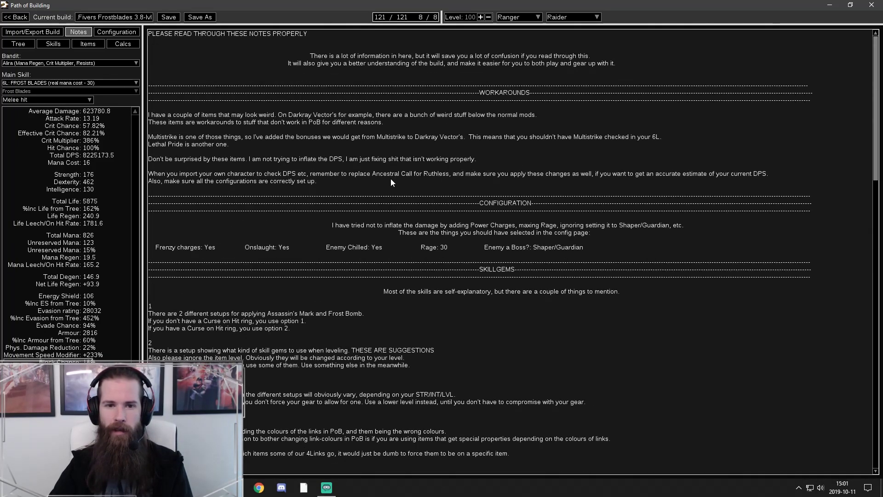
pyautogui.moveTo(478, 93); pyautogui.dragTo(531, 94)
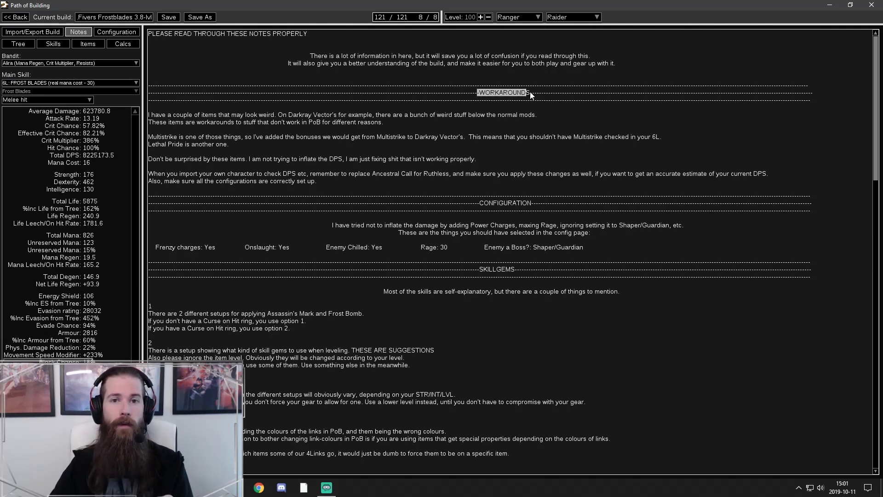
pyautogui.click(384, 161)
pyautogui.moveTo(171, 109); pyautogui.dragTo(401, 115)
pyautogui.click(385, 140)
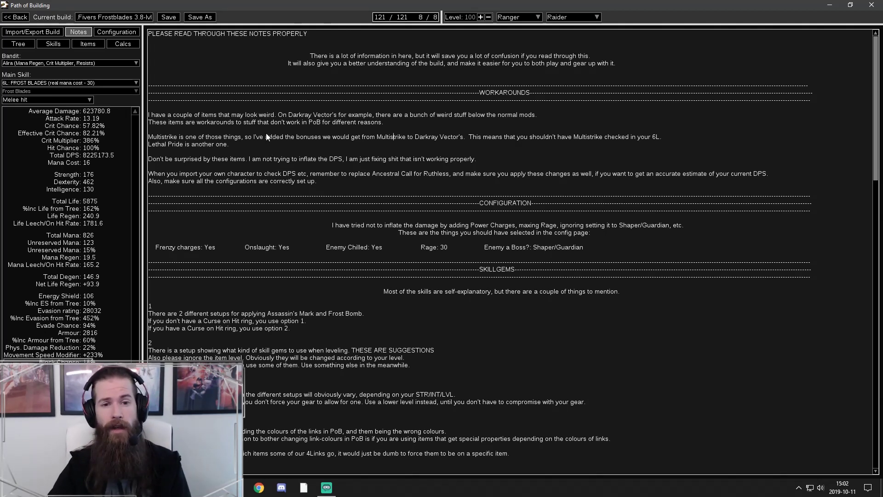
# Inspect the equipped Watcher's Eye jewel and the Lion's Roar and Atziri's Promise flasks, leaving the flask choice as is
pyautogui.click(81, 42)
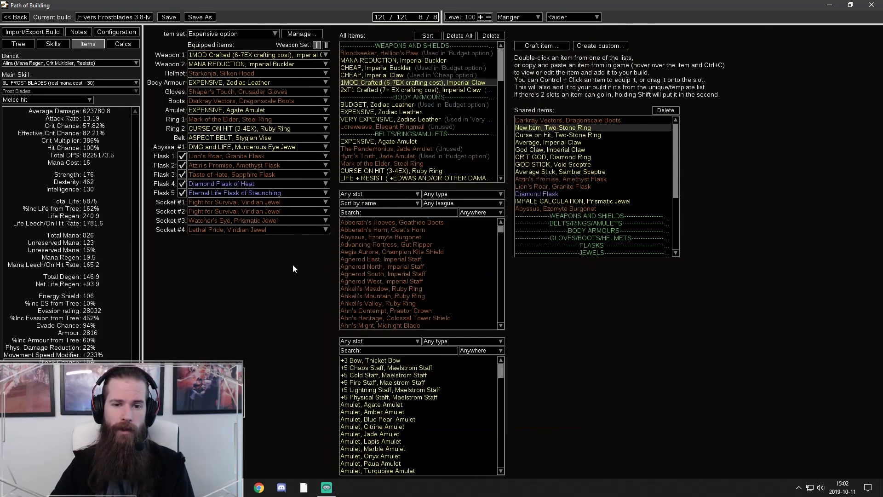
pyautogui.moveTo(226, 224)
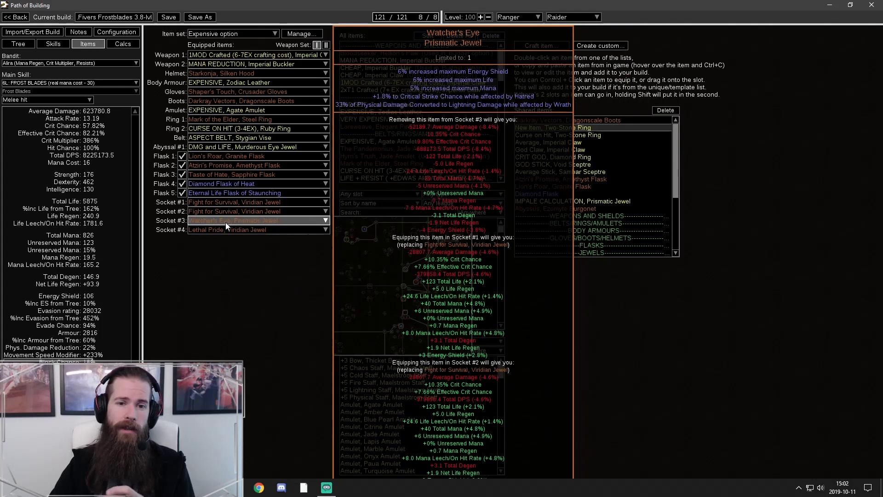
pyautogui.moveTo(227, 171)
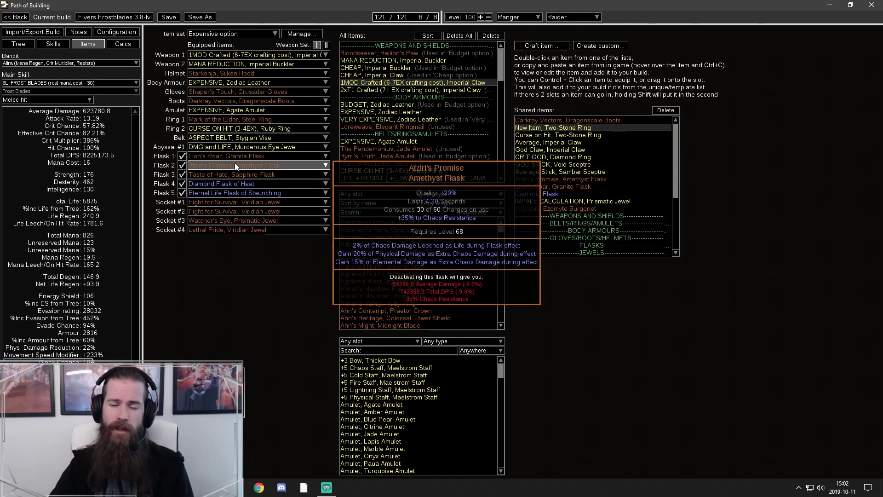
pyautogui.click(241, 156)
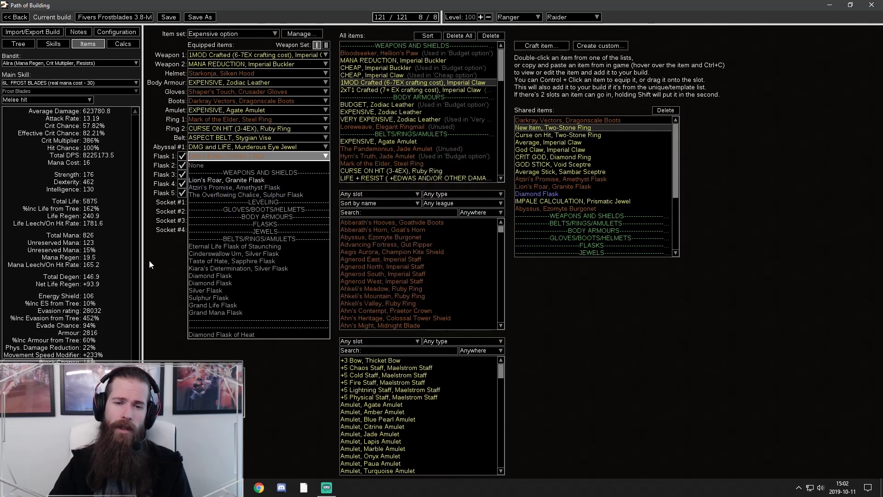
pyautogui.click(240, 154)
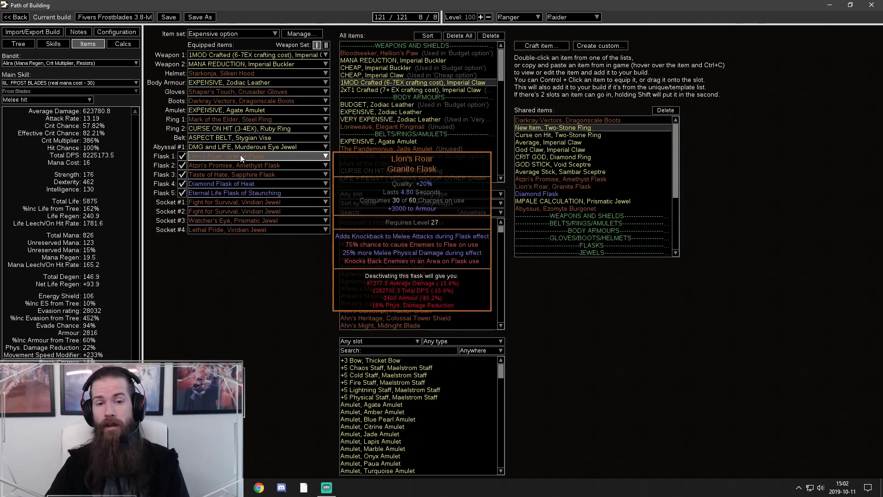
pyautogui.moveTo(238, 165)
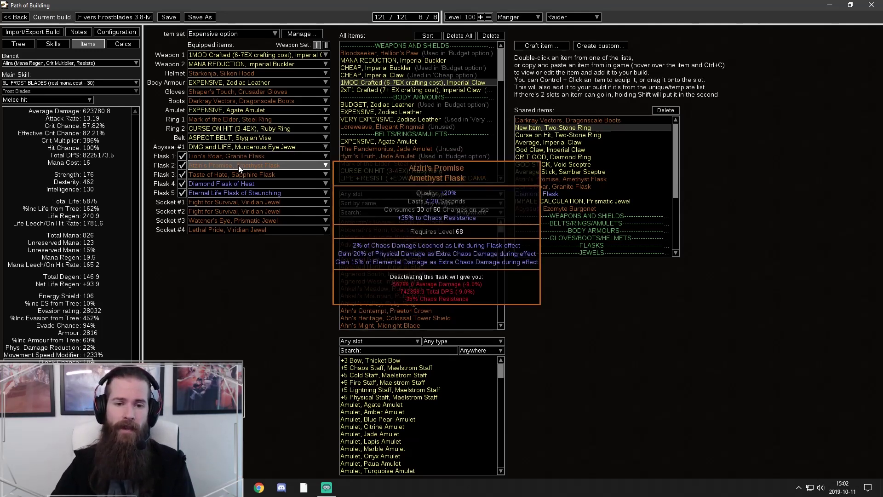
# Switch the item set to Budget option
pyautogui.click(261, 34)
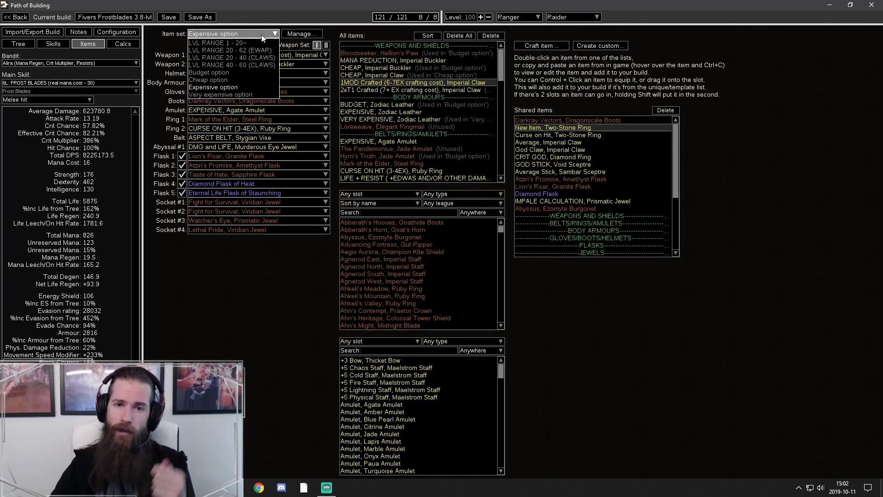
pyautogui.click(263, 36)
pyautogui.click(262, 34)
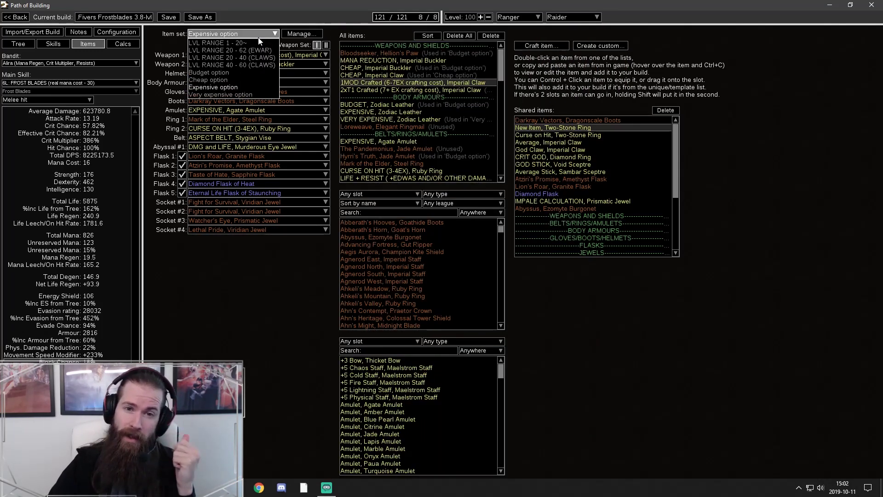
pyautogui.click(235, 72)
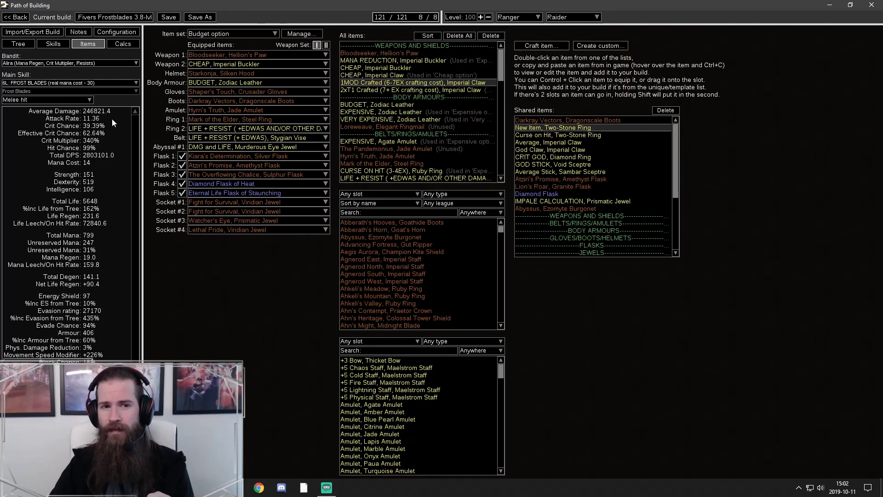
# Read the BUDGET version notes in the ITEMS section, highlighting the remark about Watcher's Eye and Lethal Pride
pyautogui.click(78, 32)
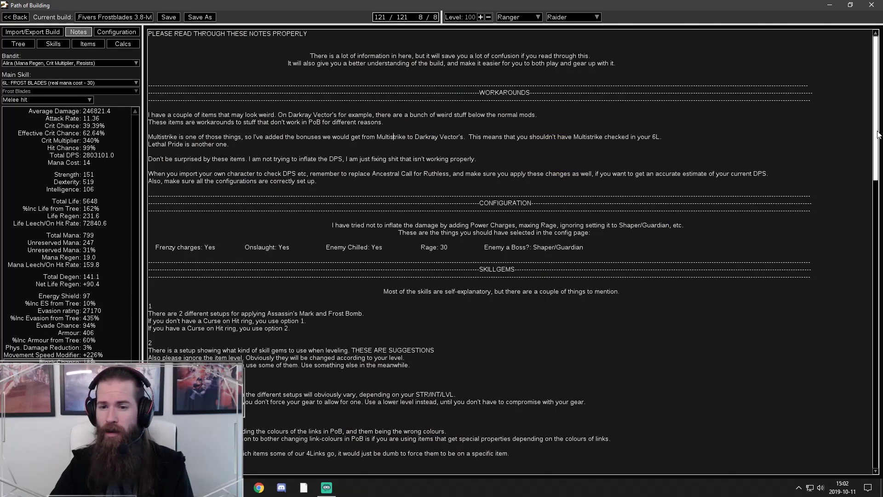
pyautogui.scroll(-2, 878, 143)
pyautogui.moveTo(879, 143); pyautogui.dragTo(878, 261)
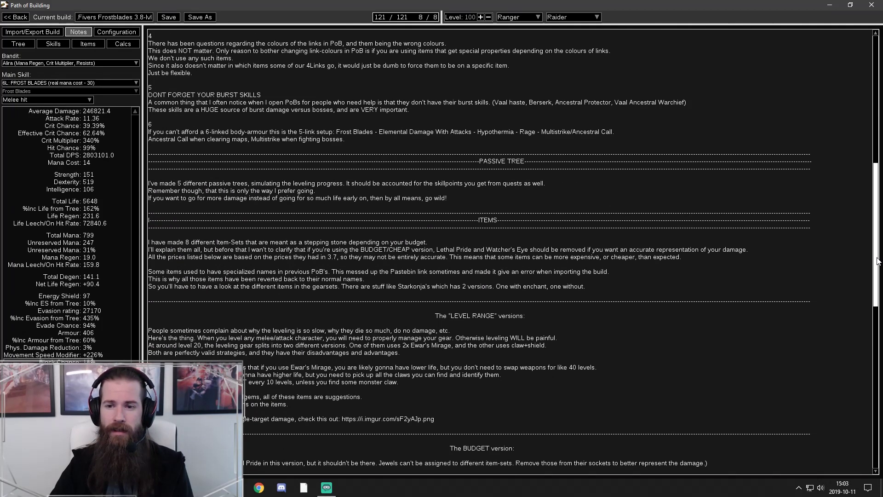
pyautogui.scroll(-7, 383, 212)
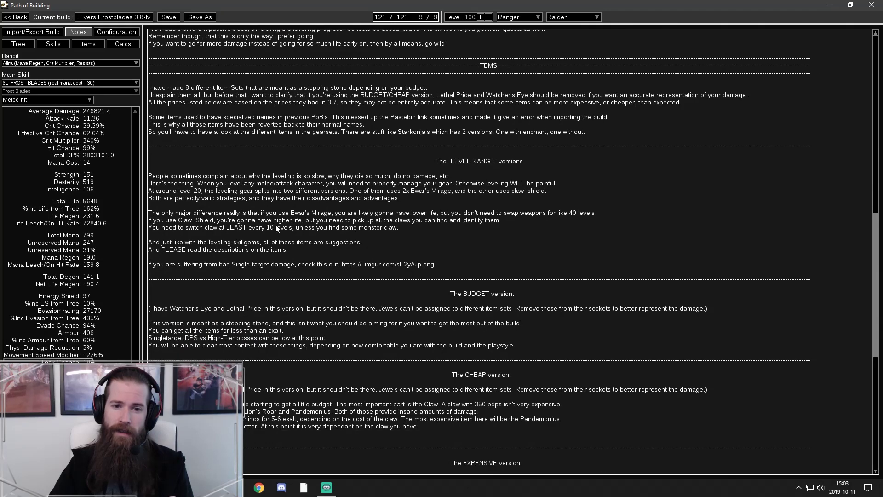
pyautogui.scroll(-2, 427, 253)
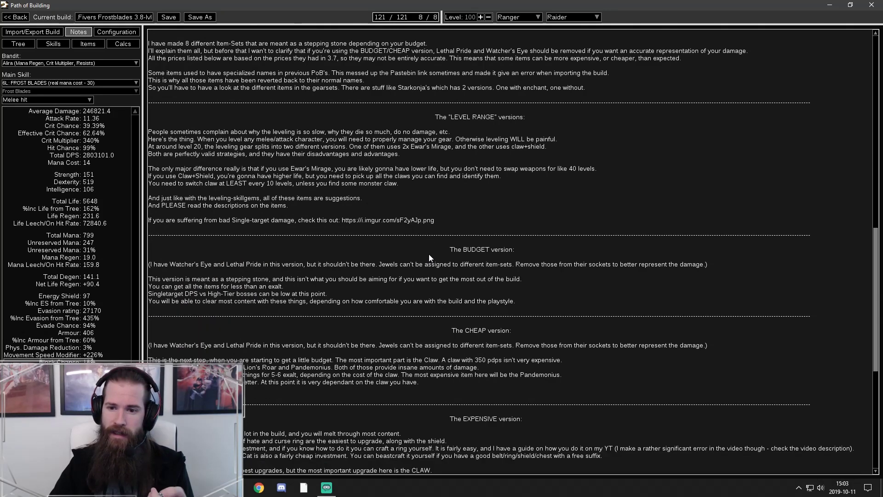
pyautogui.moveTo(152, 264); pyautogui.dragTo(360, 264)
pyautogui.click(422, 264)
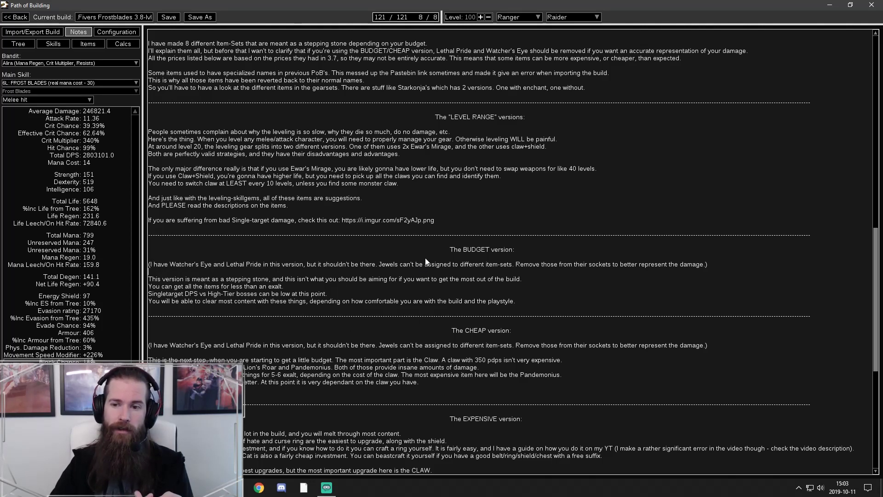
# Switch the item set to Cheap option and remove Watcher's Eye from Socket #3 and Lethal Pride from Socket #4
pyautogui.moveTo(516, 264); pyautogui.dragTo(688, 264)
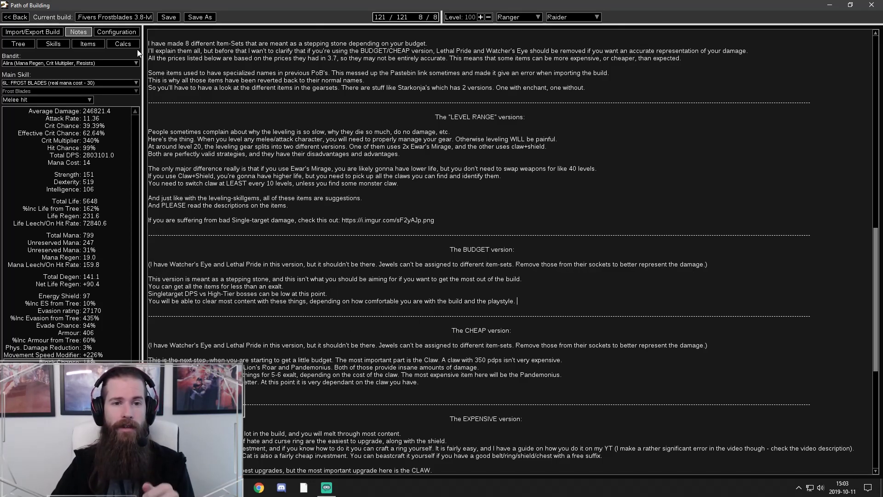
pyautogui.click(78, 46)
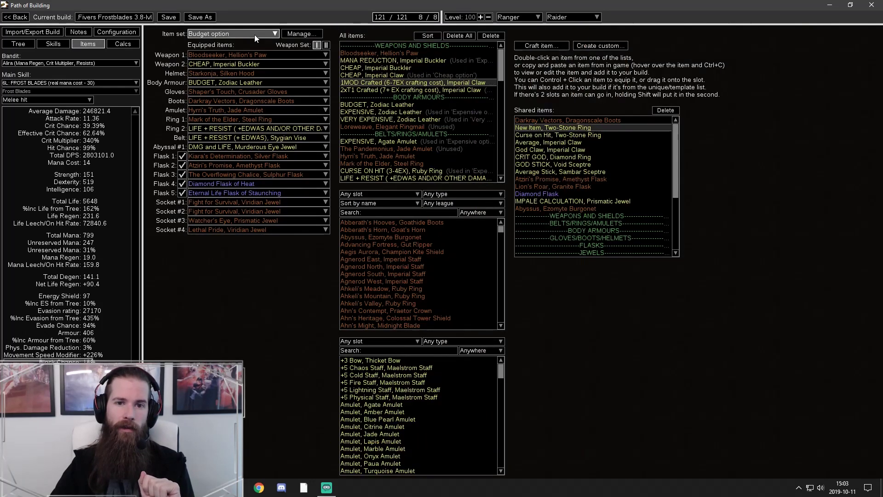
pyautogui.click(255, 34)
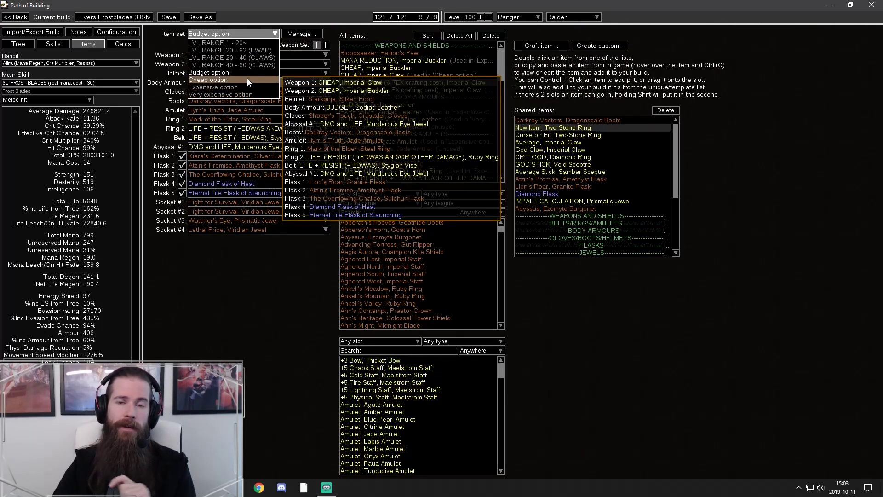
pyautogui.click(247, 79)
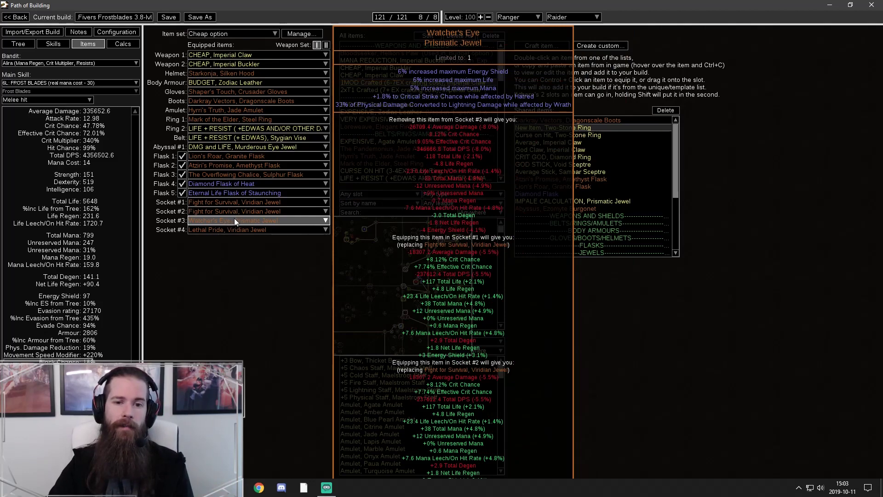
pyautogui.click(237, 221)
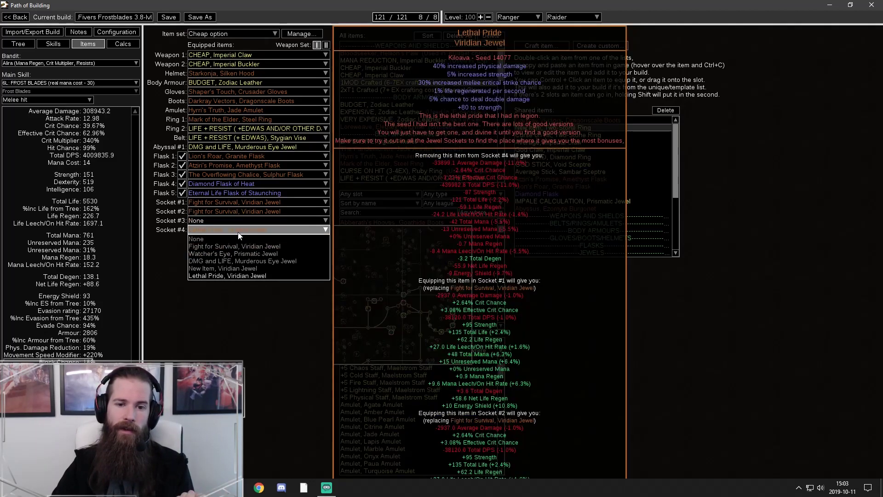
pyautogui.click(239, 230)
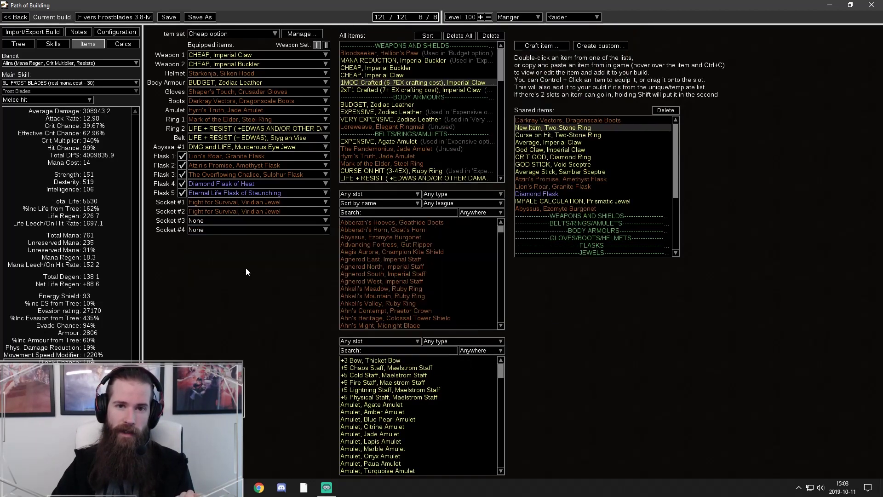
# Switch the item set from a levelling range back to Cheap option and on to Very expensive option
pyautogui.click(257, 34)
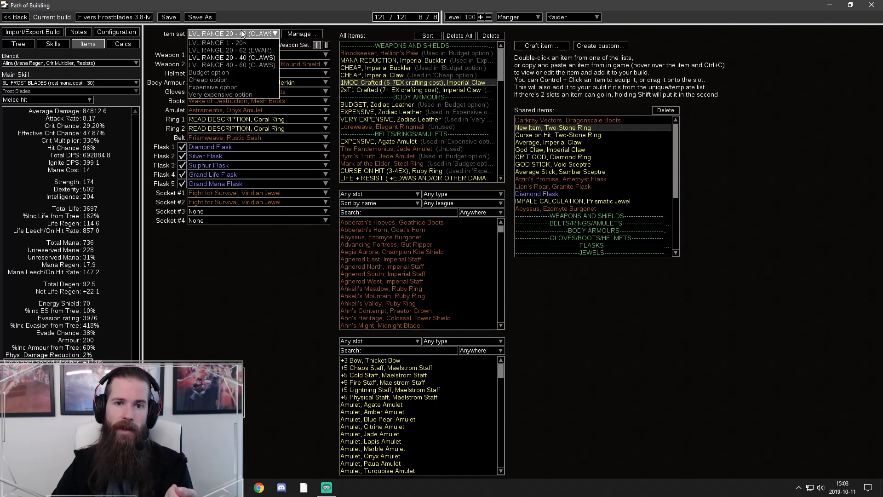
pyautogui.click(232, 80)
pyautogui.click(239, 37)
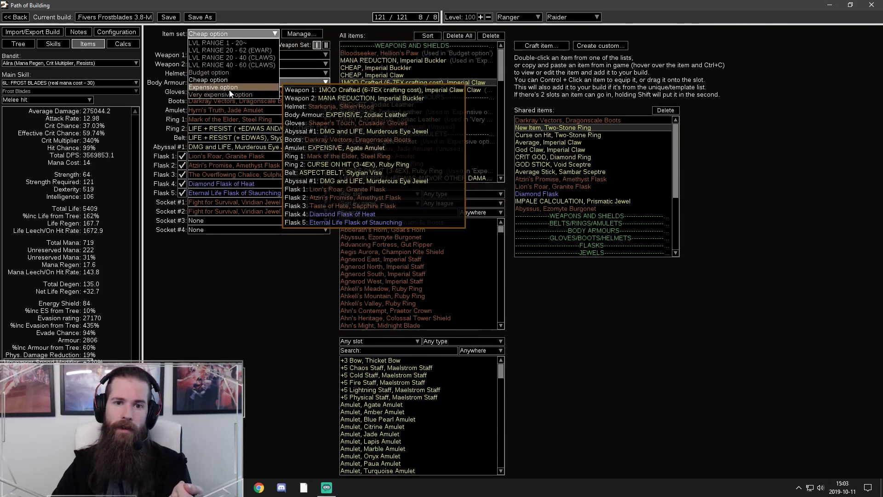
pyautogui.click(229, 95)
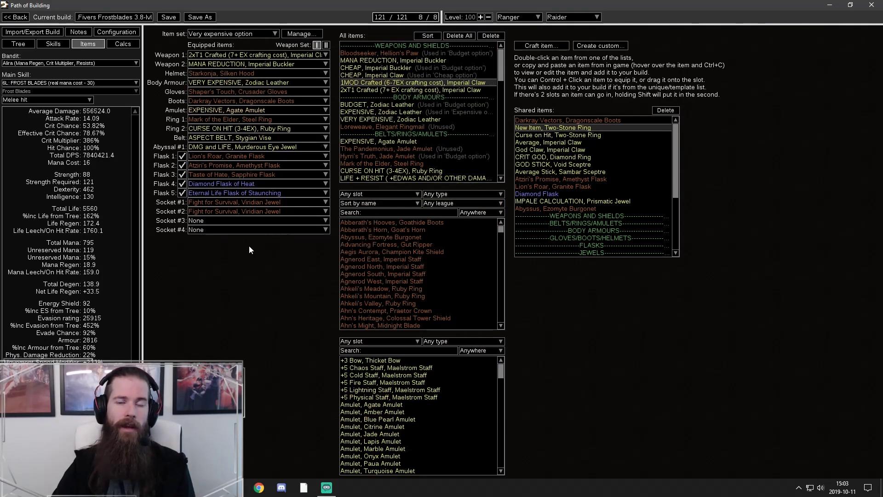
pyautogui.click(252, 32)
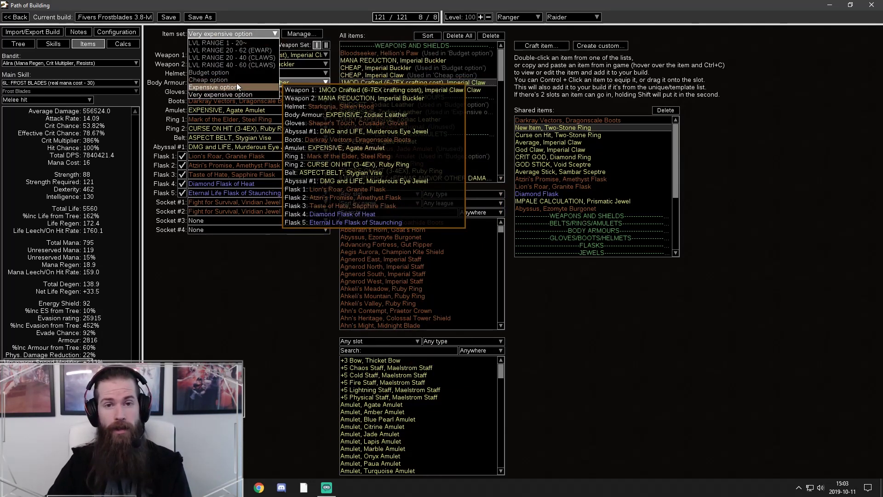
pyautogui.click(295, 321)
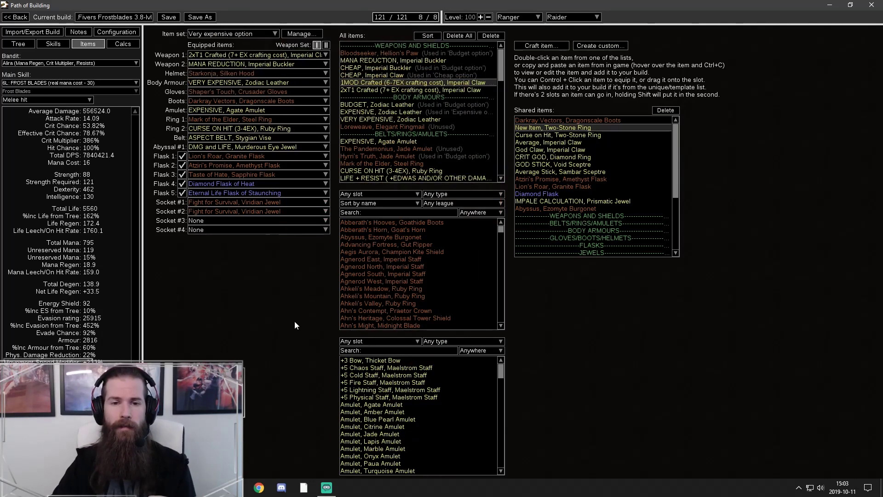
# Equip Watcher's Eye in Socket #3 and Lethal Pride in Socket #4 of the Very expensive item set
pyautogui.click(117, 32)
pyautogui.click(88, 44)
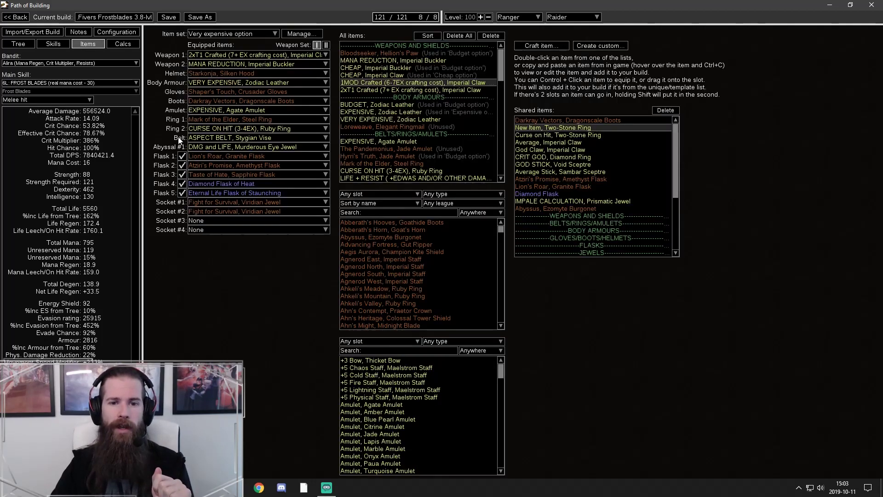
pyautogui.click(213, 219)
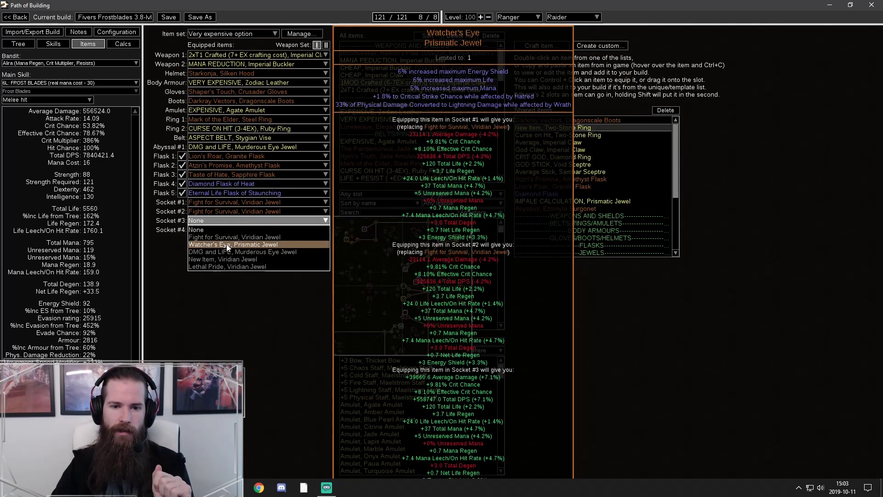
pyautogui.click(226, 244)
pyautogui.click(225, 230)
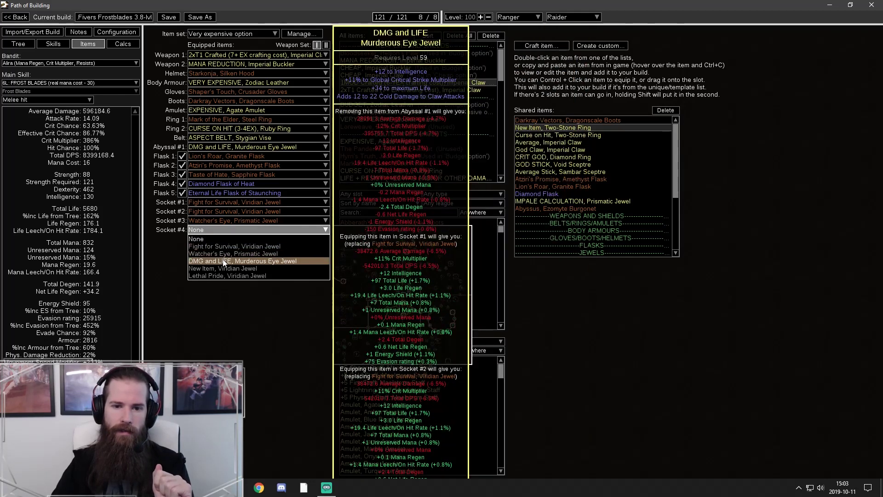
pyautogui.click(224, 275)
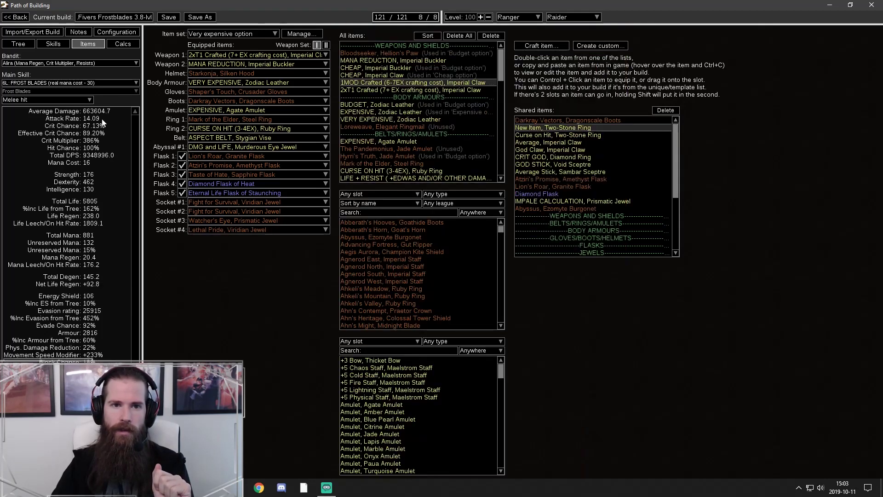
# Review the combat configuration, search the passive tree for "frenzy" and inspect the Savagery node among the matches
pyautogui.click(116, 32)
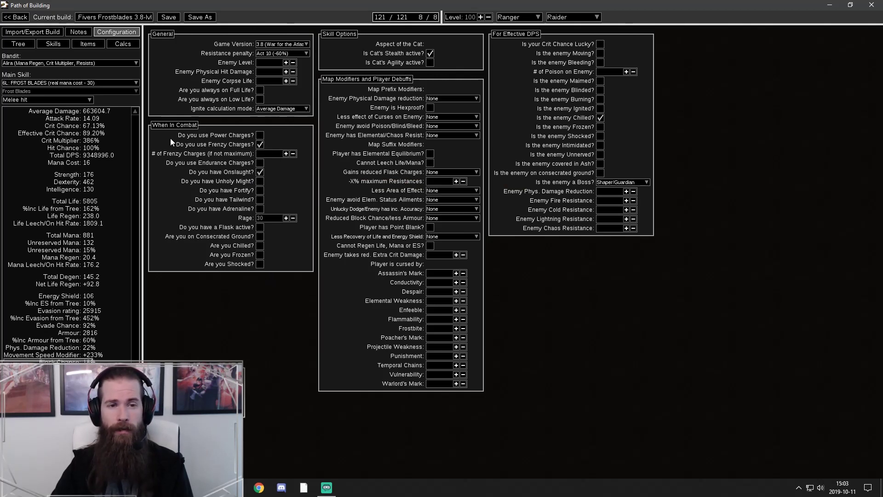
pyautogui.click(22, 43)
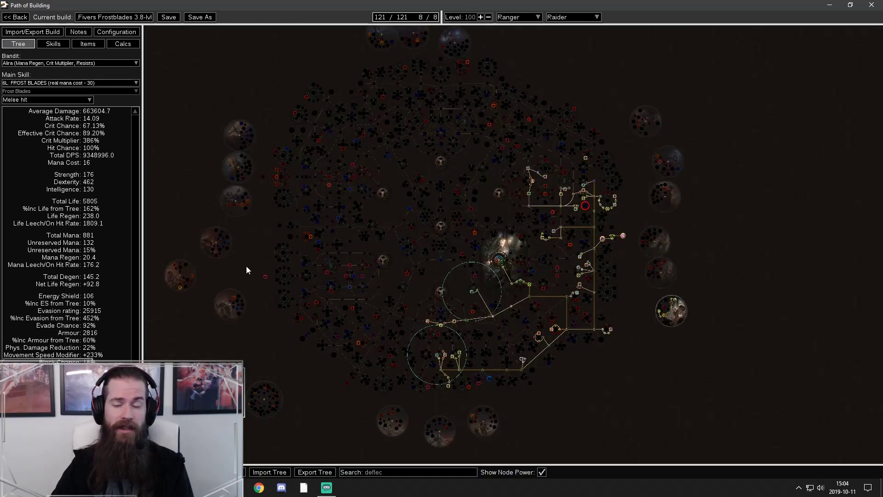
pyautogui.doubleClick(408, 472)
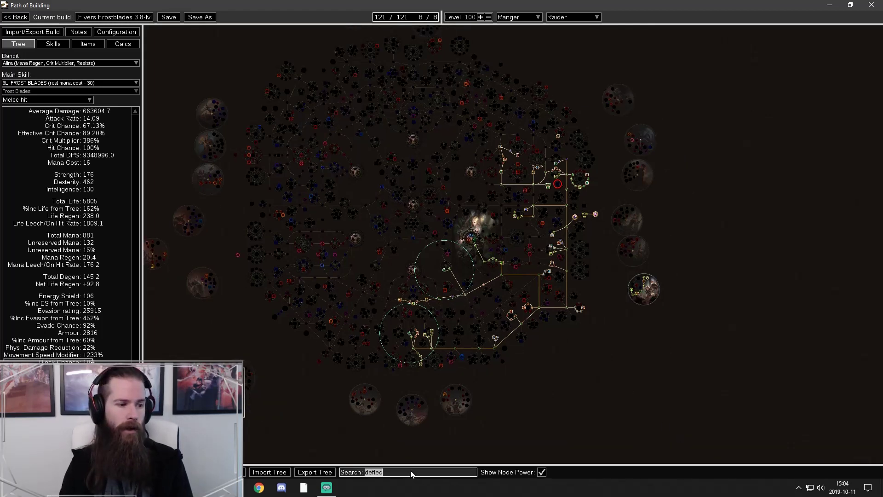
pyautogui.write('frenzy')
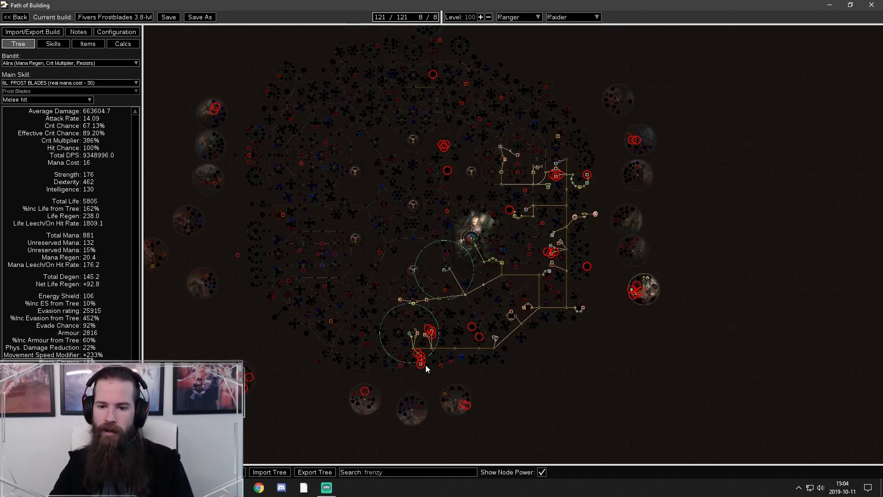
pyautogui.scroll(4, 426, 366)
pyautogui.moveTo(312, 256)
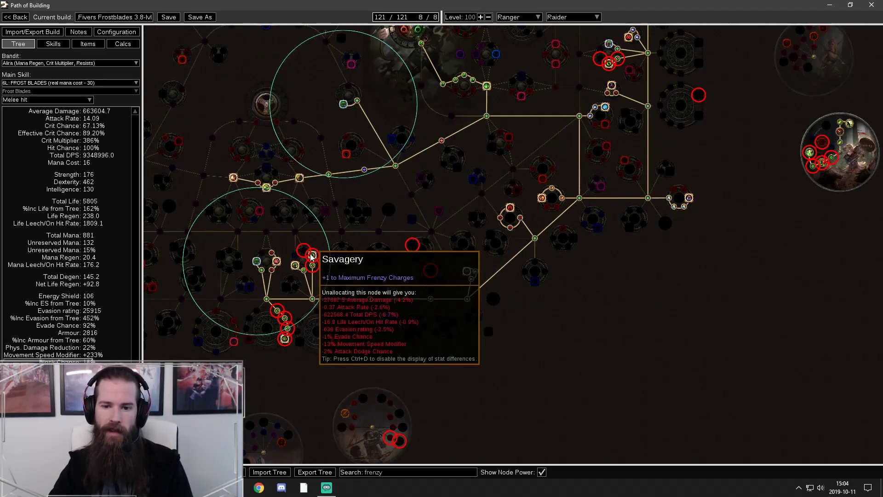
pyautogui.moveTo(284, 339)
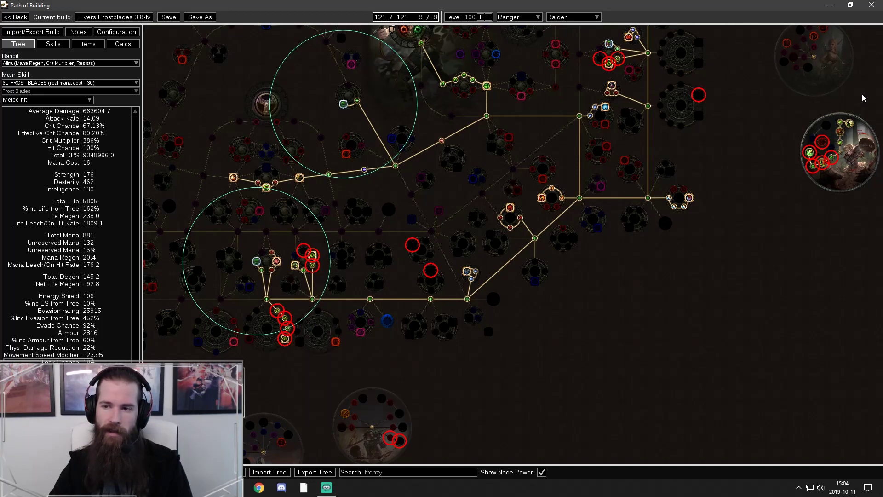
# Examine the remaining frenzy charge nodes along the Ranger side of the tree and Way of the Poacher in the Raider ascendancy
pyautogui.moveTo(634, 59); pyautogui.dragTo(548, 239)
pyautogui.moveTo(523, 247)
pyautogui.moveTo(537, 49); pyautogui.dragTo(513, 162)
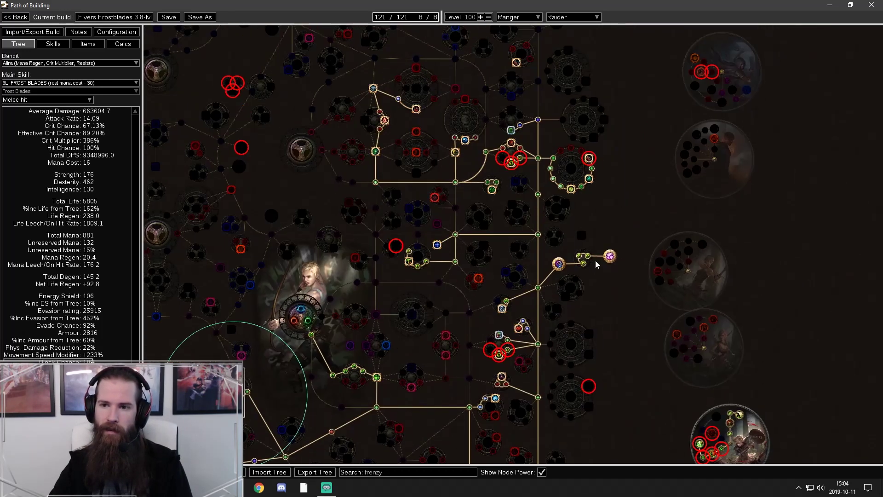
pyautogui.moveTo(513, 162)
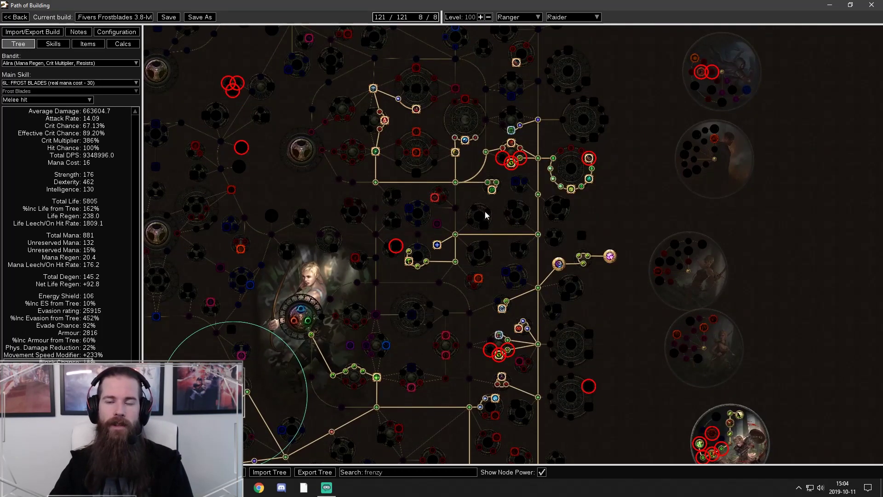
pyautogui.moveTo(628, 302); pyautogui.dragTo(475, 95)
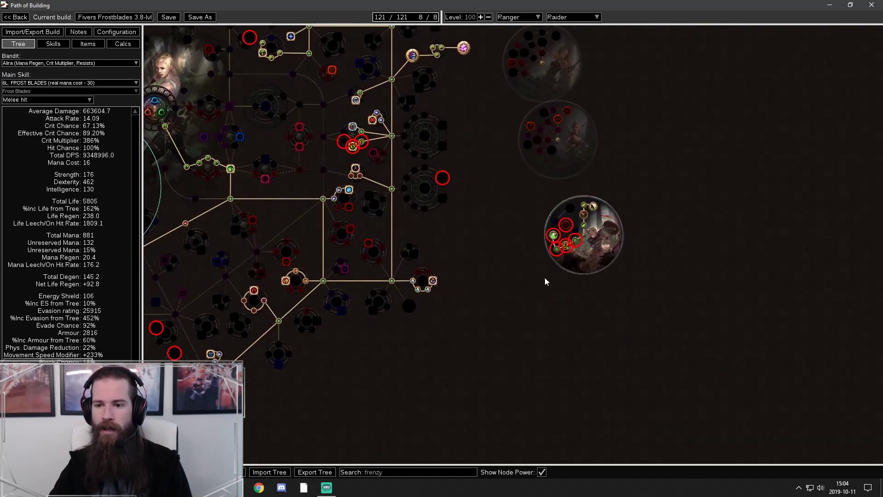
pyautogui.moveTo(568, 250)
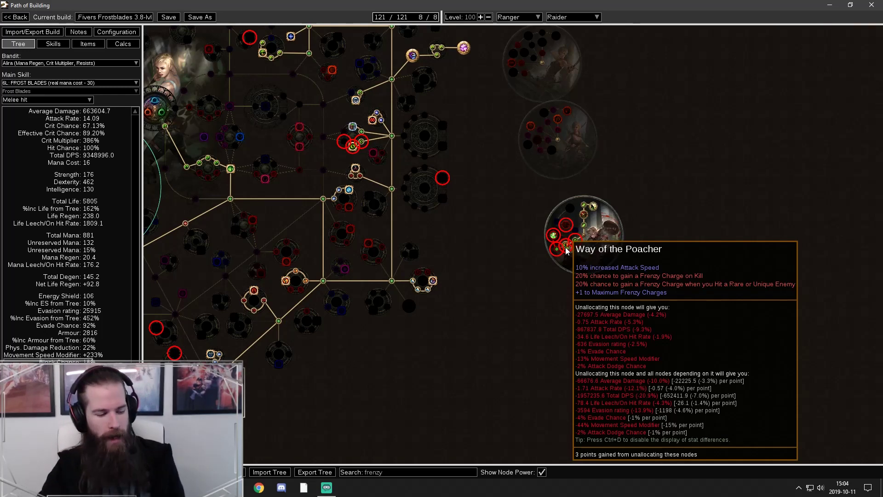
# Check the Onslaught option in the configuration and search the passive tree for "onslaugh" to examine the Raider ascendancy nodes
pyautogui.click(103, 32)
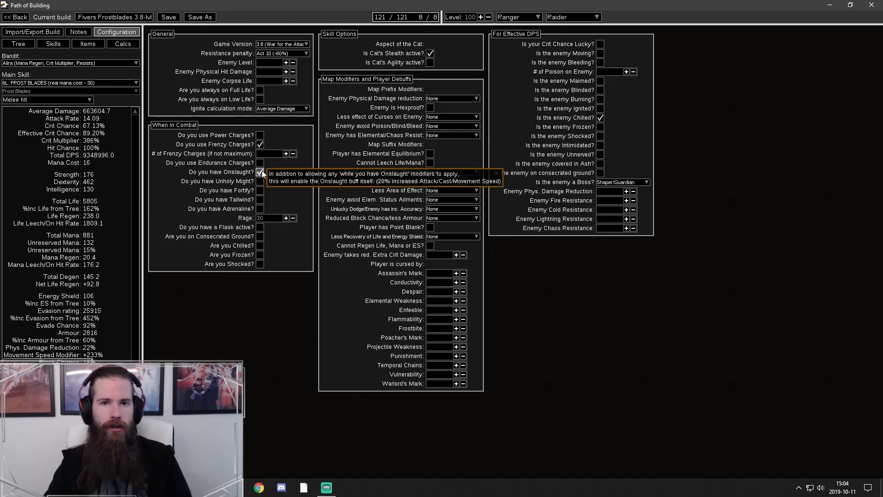
pyautogui.click(24, 44)
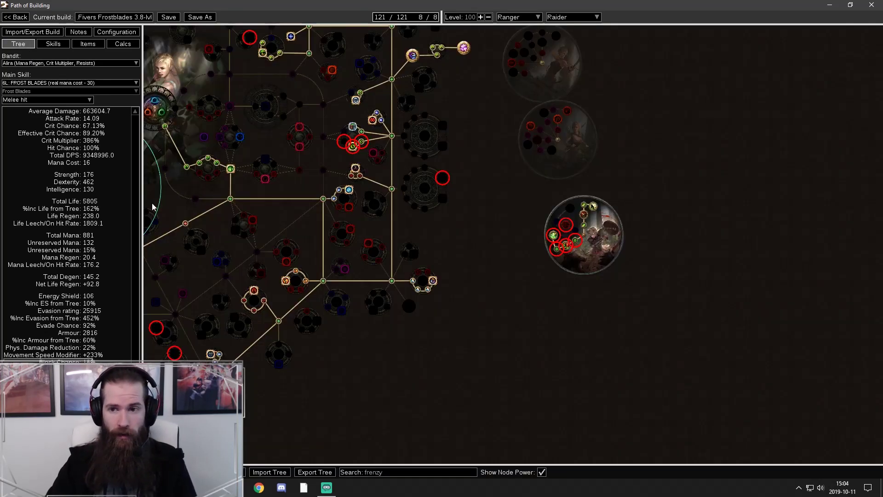
pyautogui.scroll(-3, 478, 180)
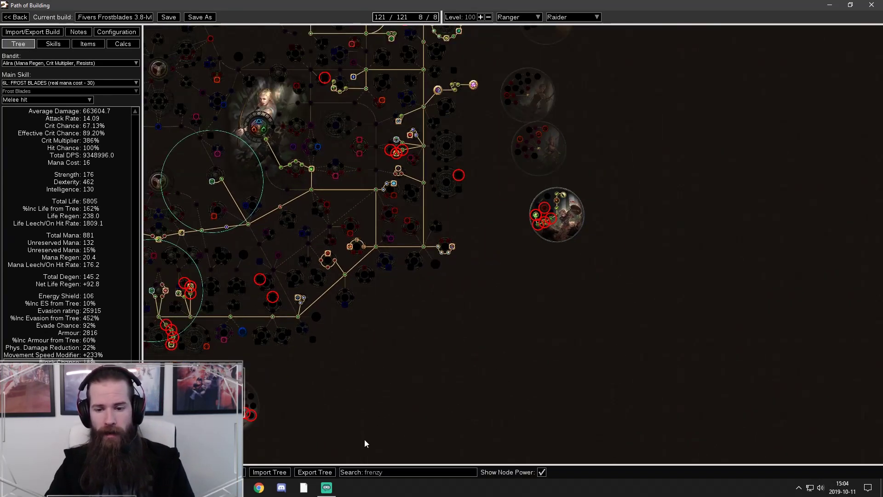
pyautogui.doubleClick(391, 472)
pyautogui.write('onslaugh')
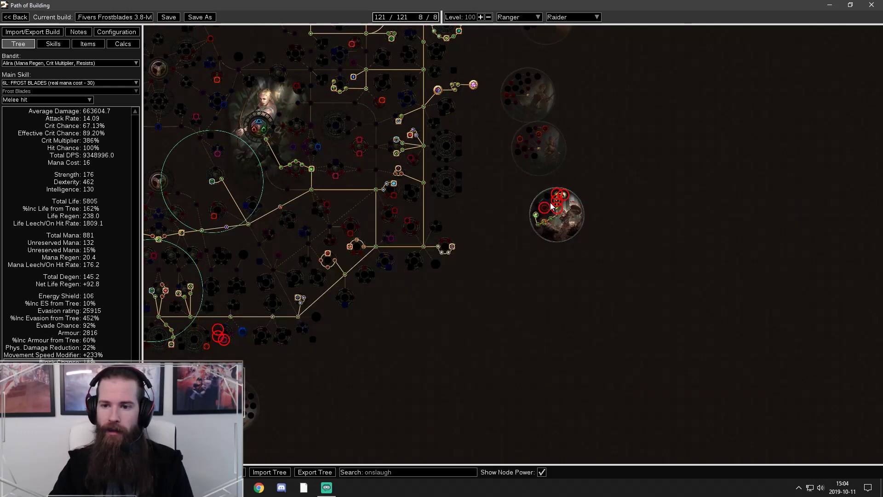
pyautogui.moveTo(564, 198)
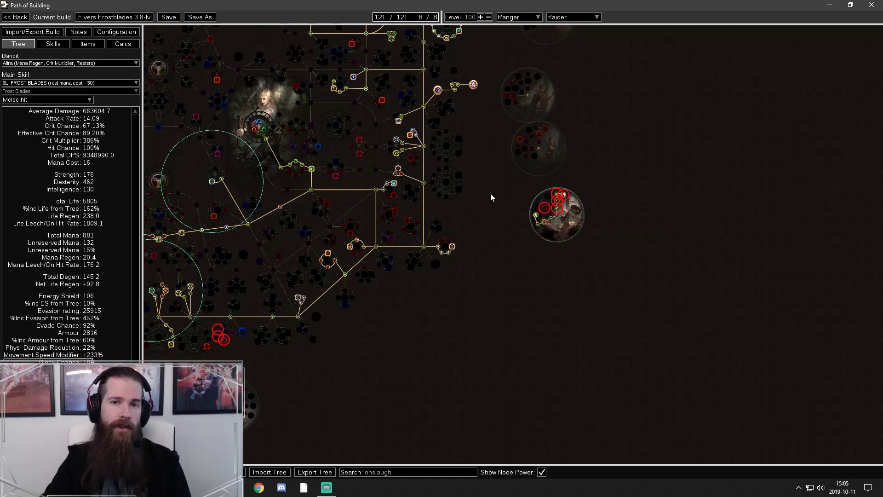
# Check the Rage option in the configuration and search the passive tree for "rage" to locate the matching ascendancy nodes
pyautogui.click(98, 36)
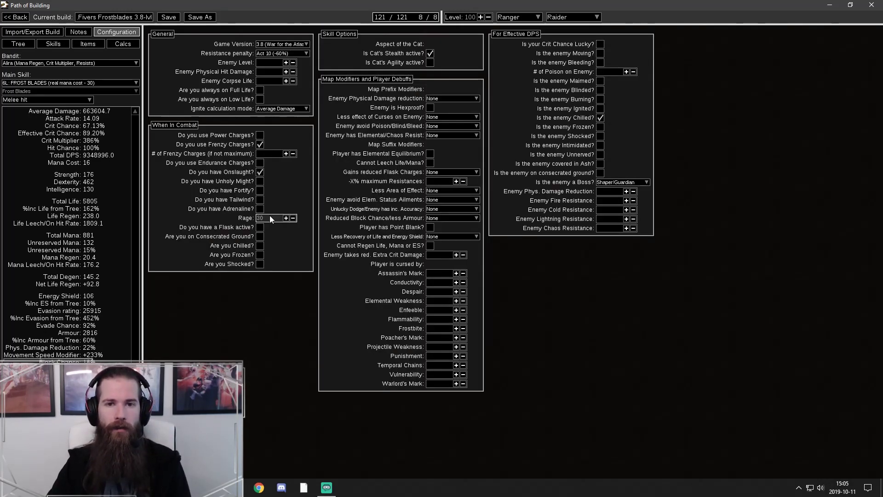
pyautogui.click(54, 46)
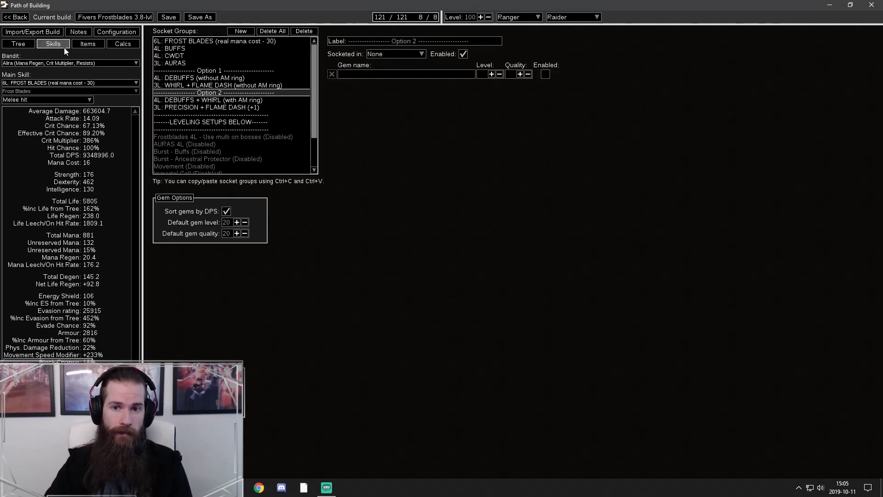
pyautogui.click(156, 41)
pyautogui.click(21, 46)
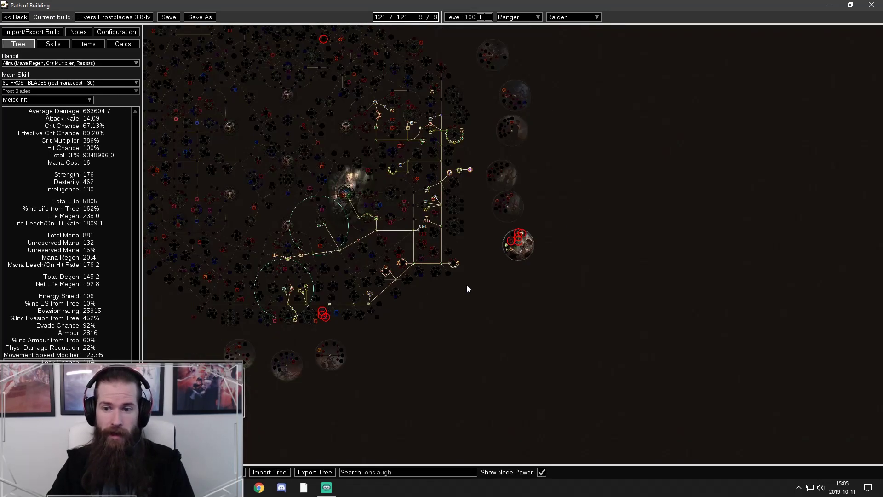
pyautogui.moveTo(467, 285); pyautogui.dragTo(540, 289)
pyautogui.hotkey('ctrl', 'f')
pyautogui.write('rage')
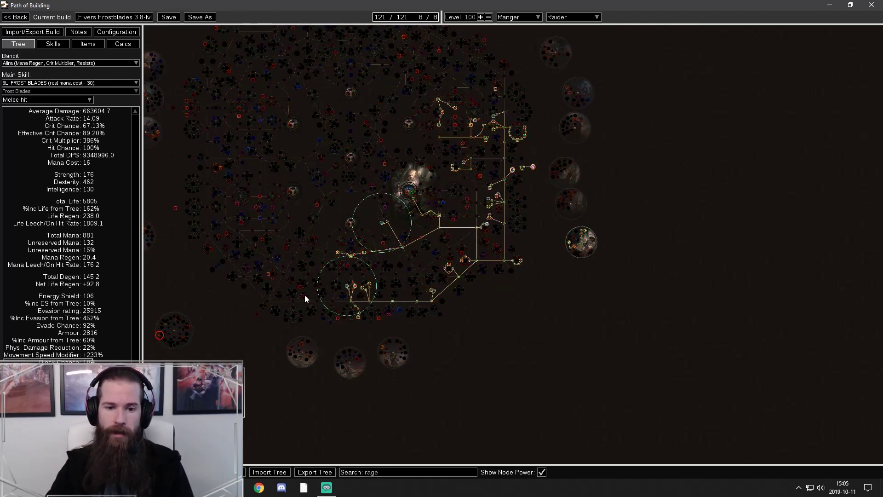
pyautogui.moveTo(305, 296); pyautogui.dragTo(429, 324)
pyautogui.scroll(5, 224, 247)
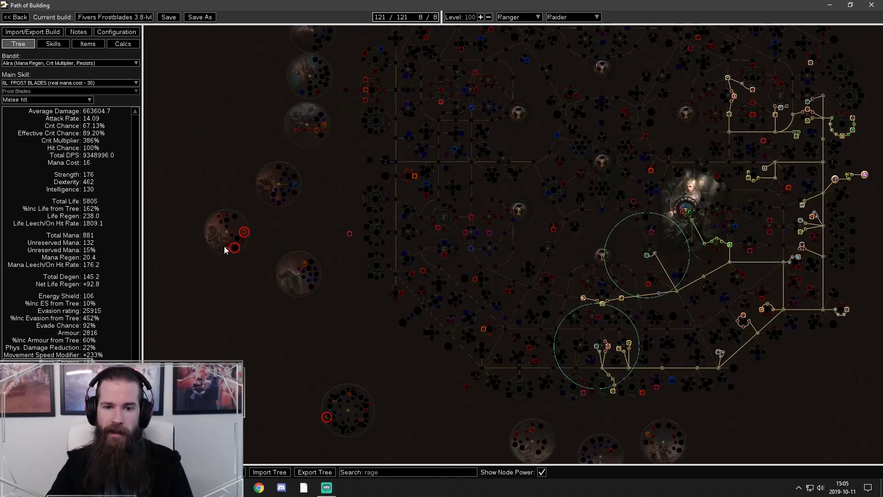
# Inspect the Berserker ascendancy node among the rage matches and check the Rage gem in the Frost Blades socket group
pyautogui.moveTo(250, 231)
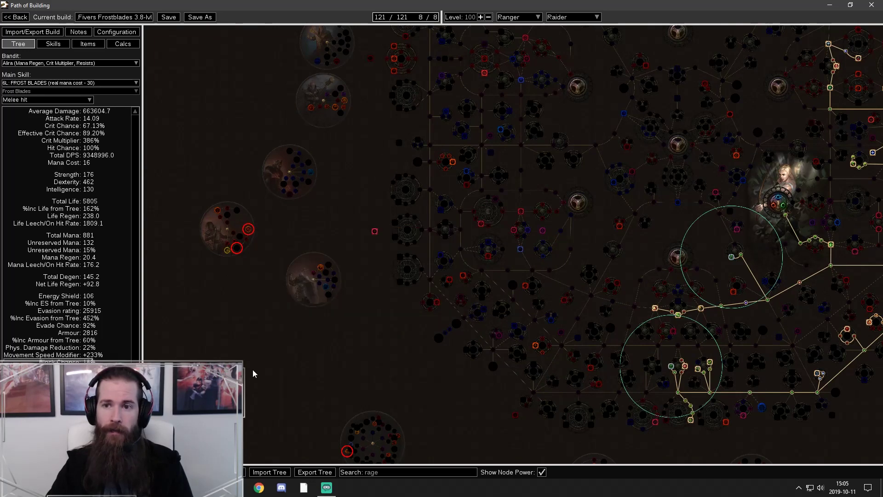
pyautogui.moveTo(282, 413); pyautogui.dragTo(254, 259)
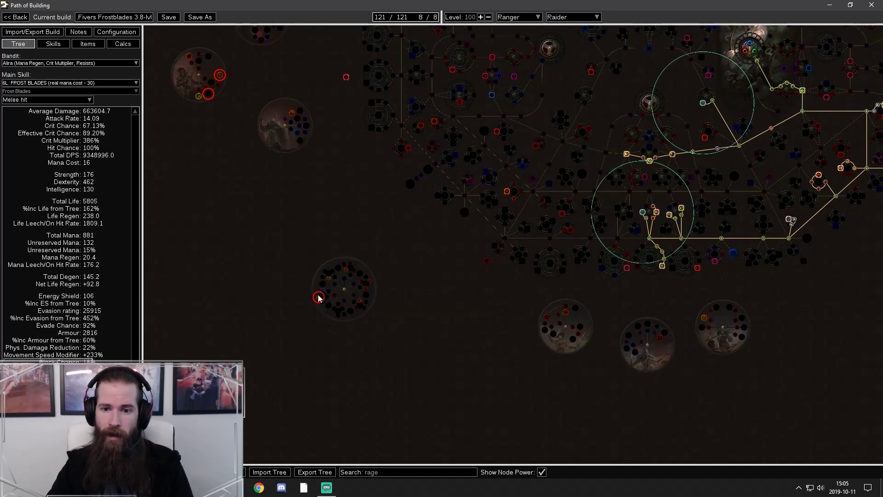
pyautogui.moveTo(320, 302)
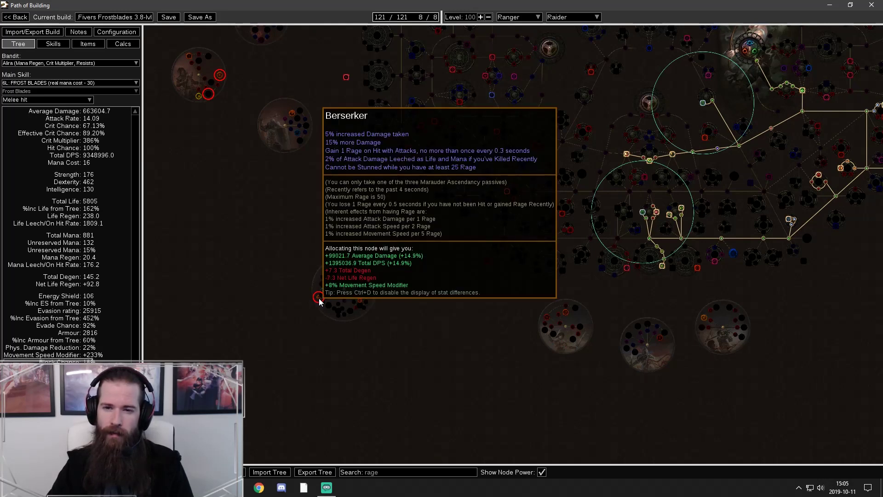
pyautogui.scroll(-1, 317, 290)
pyautogui.moveTo(317, 290); pyautogui.dragTo(128, 316)
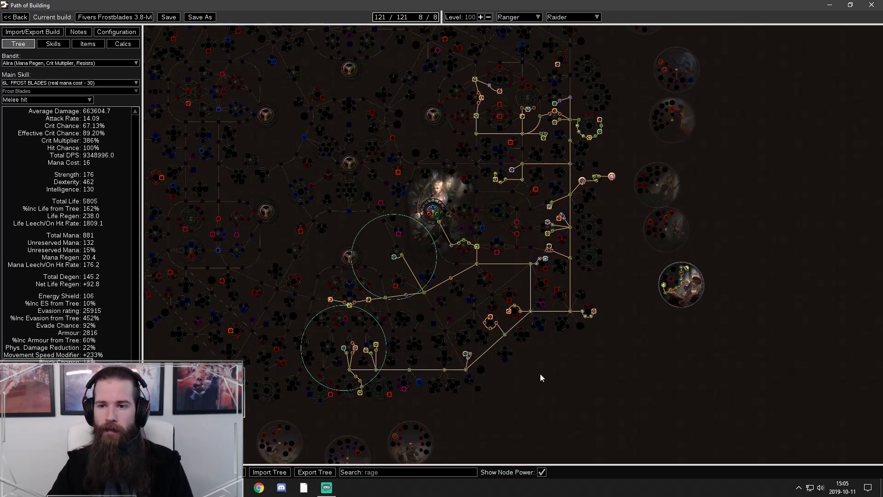
pyautogui.click(66, 48)
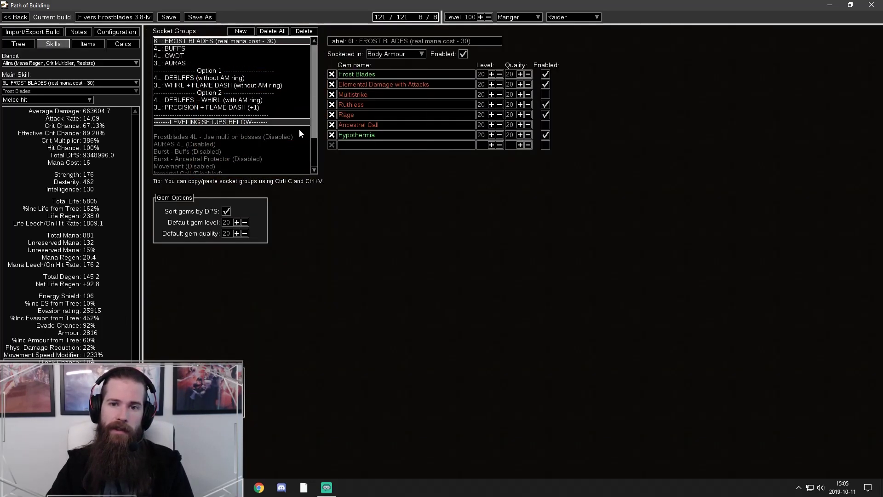
pyautogui.moveTo(363, 115)
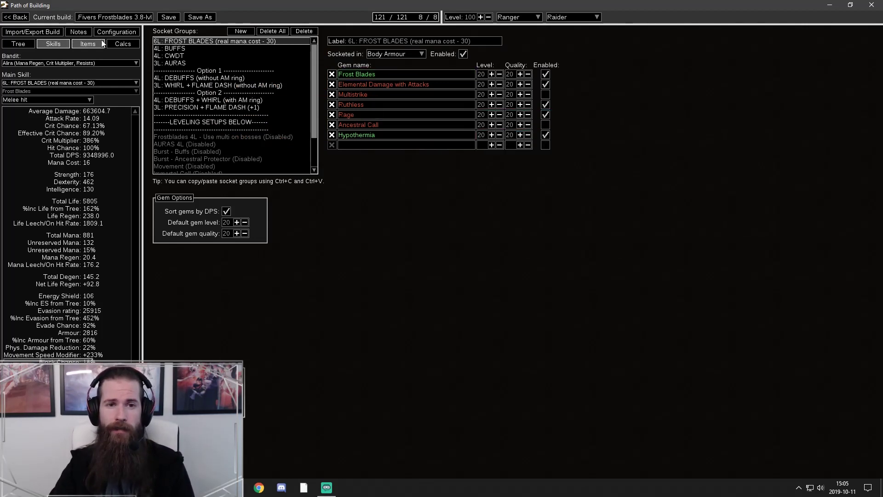
# Try the configuration's Rage value at 50 and empty, and set it back to 30
pyautogui.click(114, 32)
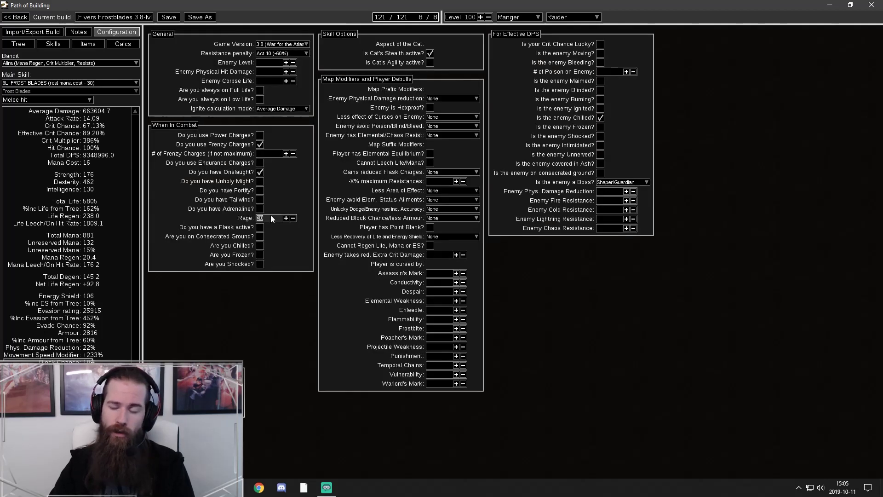
pyautogui.write('50')
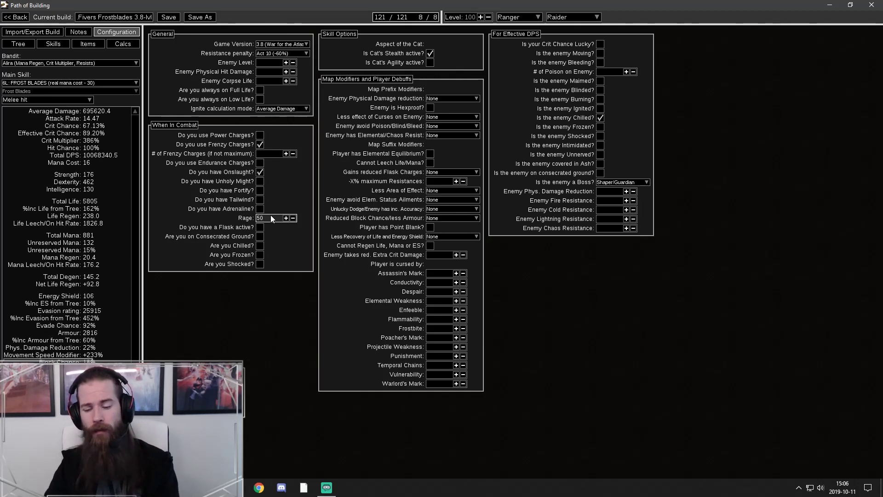
pyautogui.press('BackSpace')
pyautogui.press('BackSpace')
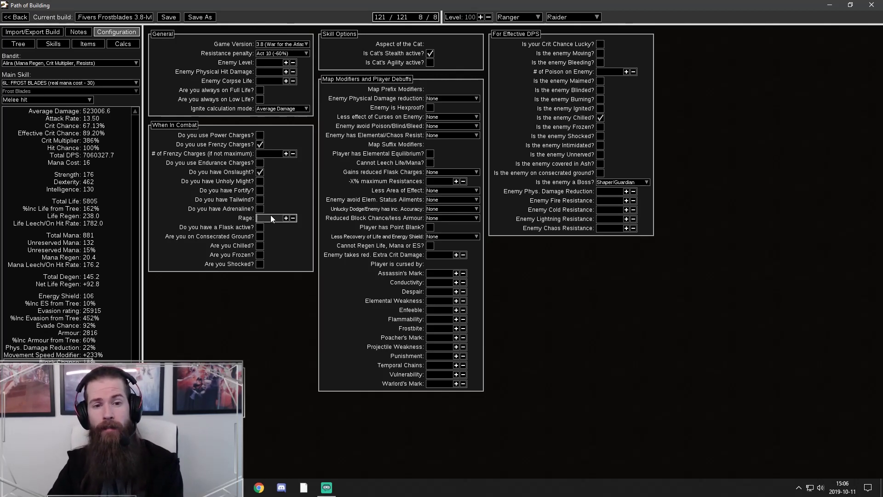
pyautogui.write('30')
# Review the gems and their levels in the 4L: BUFFS socket group, including Berserk and Ancestral Protector
pyautogui.click(58, 45)
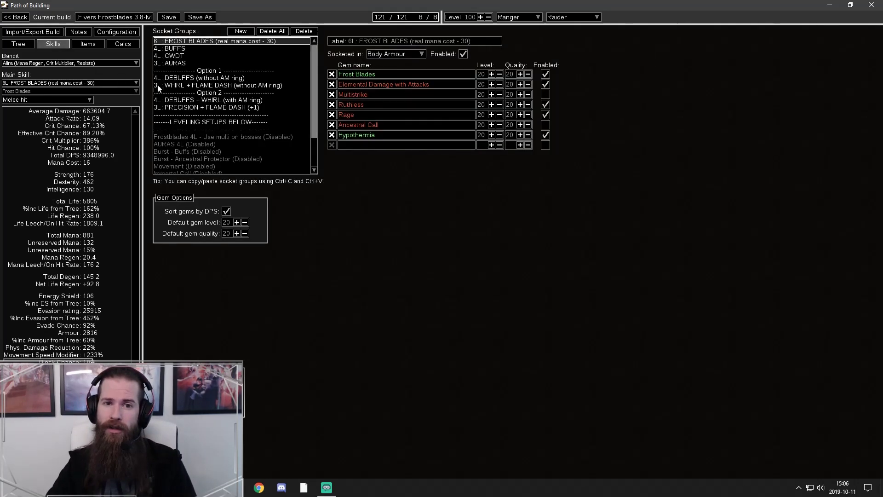
pyautogui.click(209, 56)
pyautogui.click(208, 49)
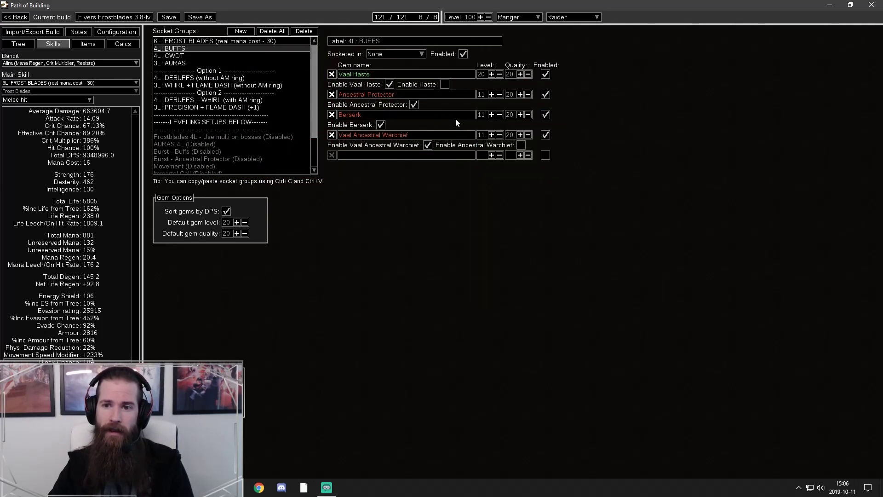
pyautogui.moveTo(431, 119)
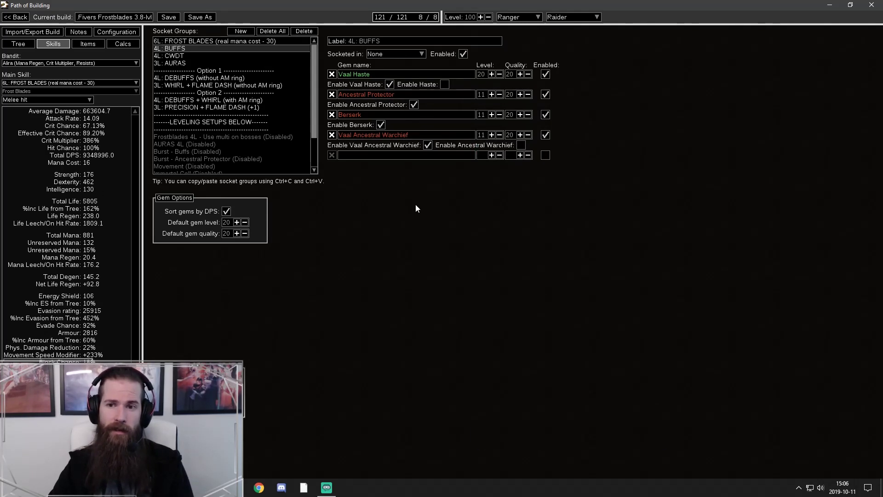
pyautogui.doubleClick(482, 95)
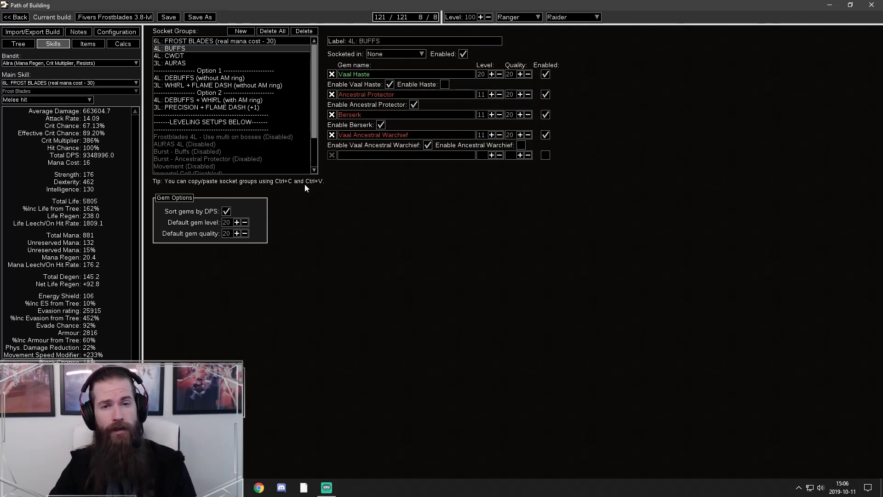
# Check the enemy Chilled option, the gems in the Frost Blades socket group and the skill's calculation breakdown
pyautogui.click(116, 33)
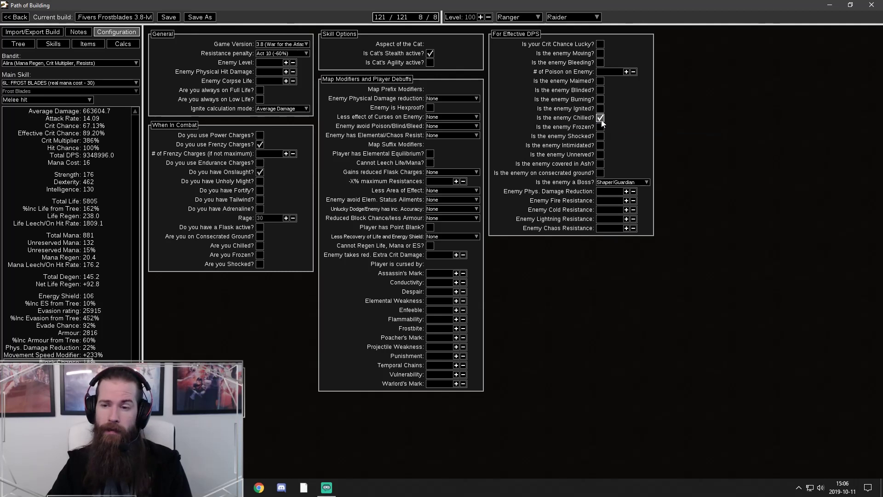
pyautogui.moveTo(38, 84)
pyautogui.click(54, 45)
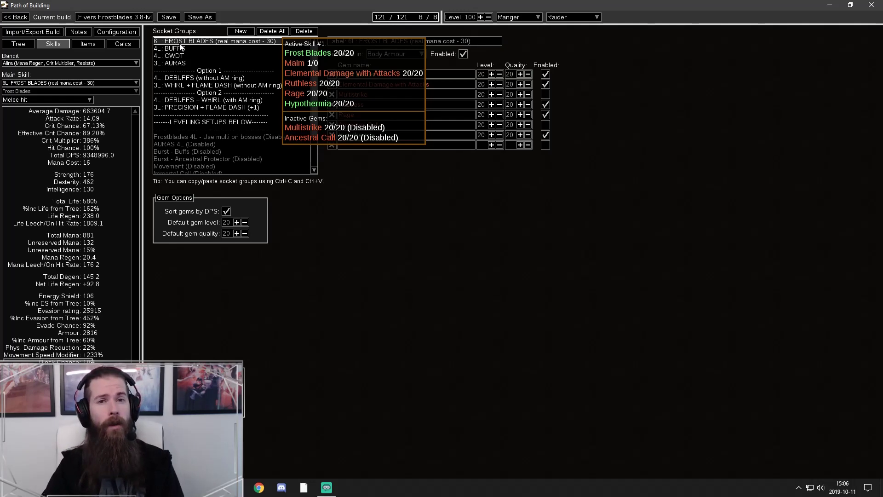
pyautogui.click(117, 33)
pyautogui.click(123, 45)
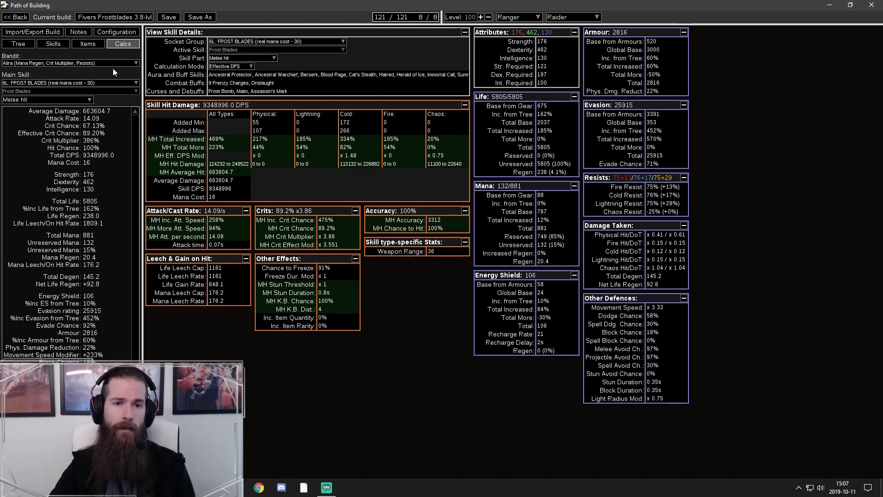
# Turn the enemy Chilled option off and on again in the configuration to compare its effect on damage
pyautogui.click(121, 32)
pyautogui.click(600, 118)
pyautogui.click(600, 119)
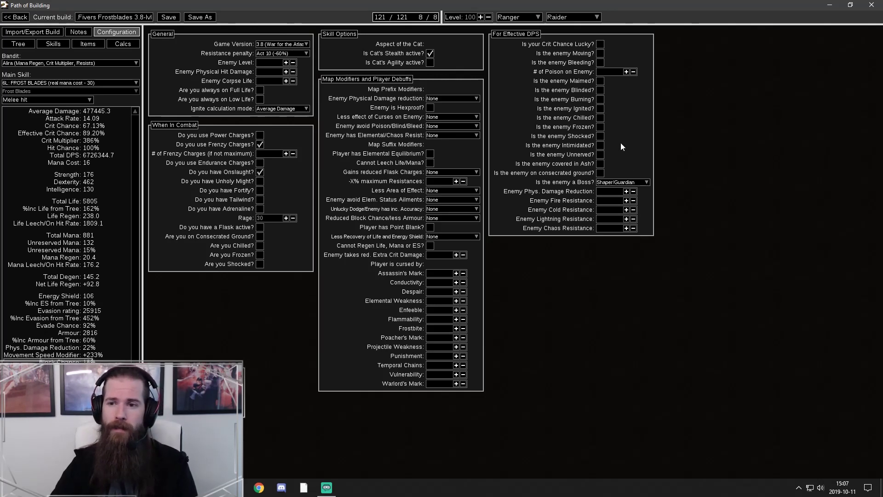
pyautogui.click(601, 119)
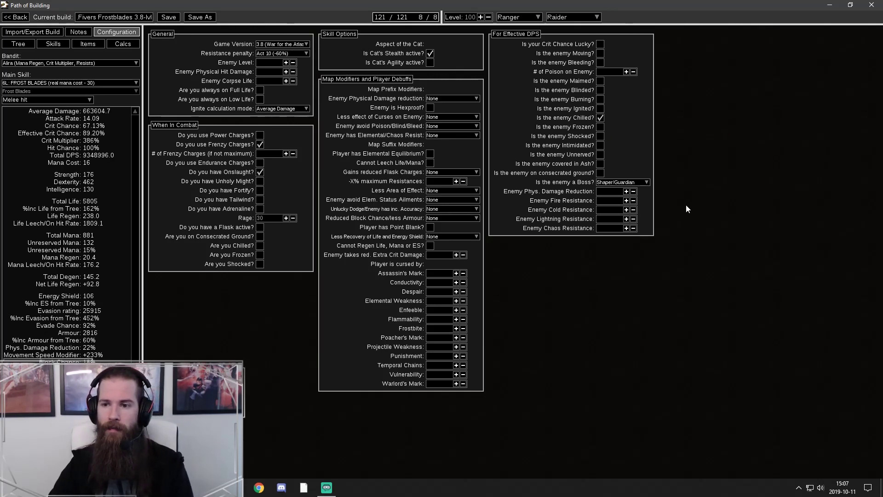
# Try the enemy boss option at No to compare damage, and set it back to Shaper/Guardian
pyautogui.moveTo(637, 185)
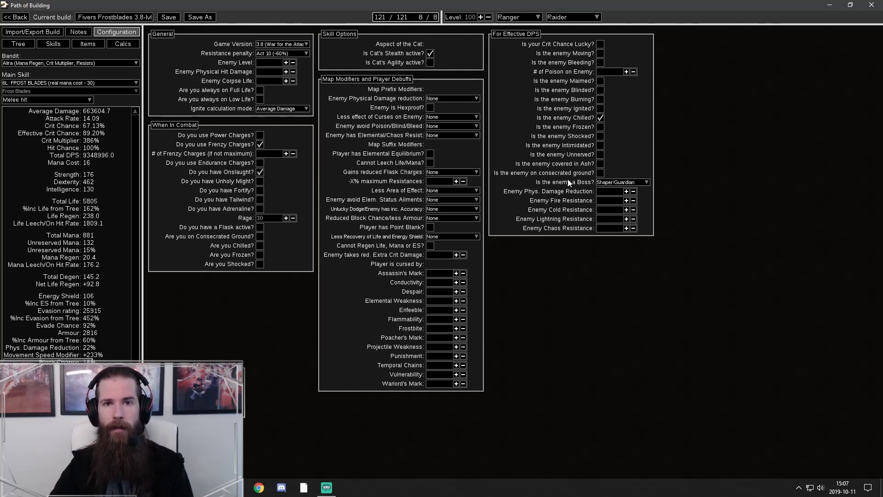
pyautogui.click(618, 182)
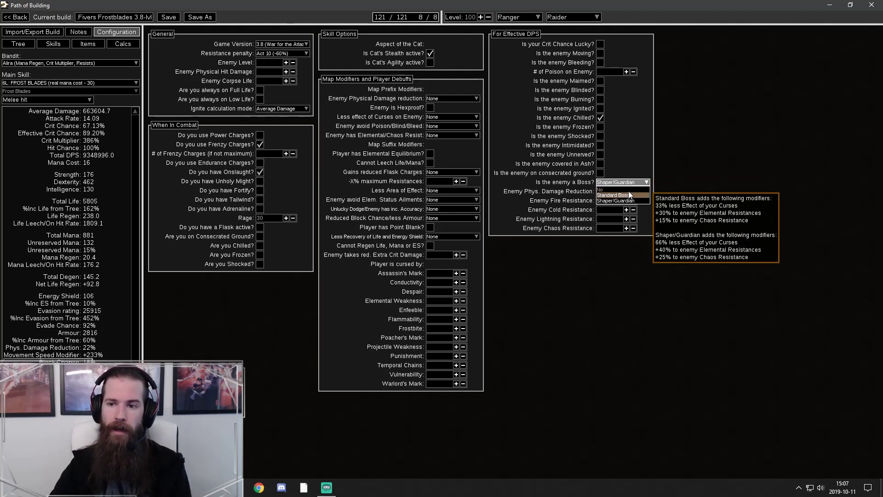
pyautogui.click(628, 190)
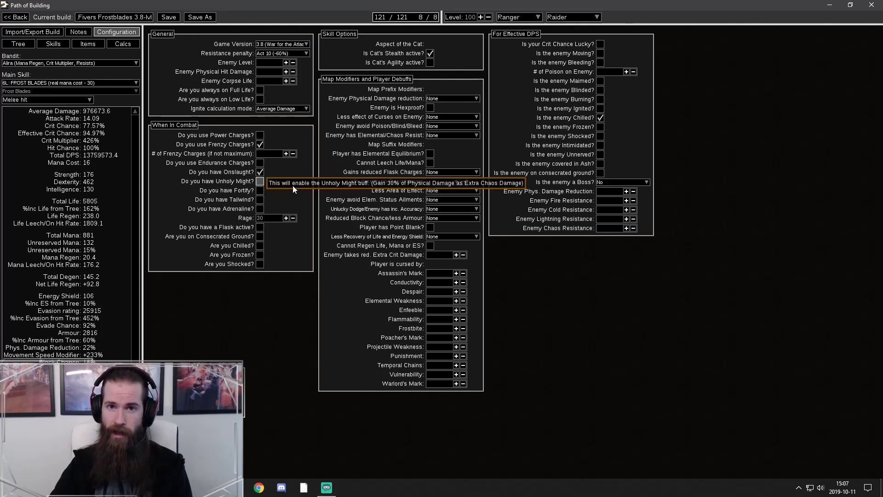
pyautogui.click(626, 182)
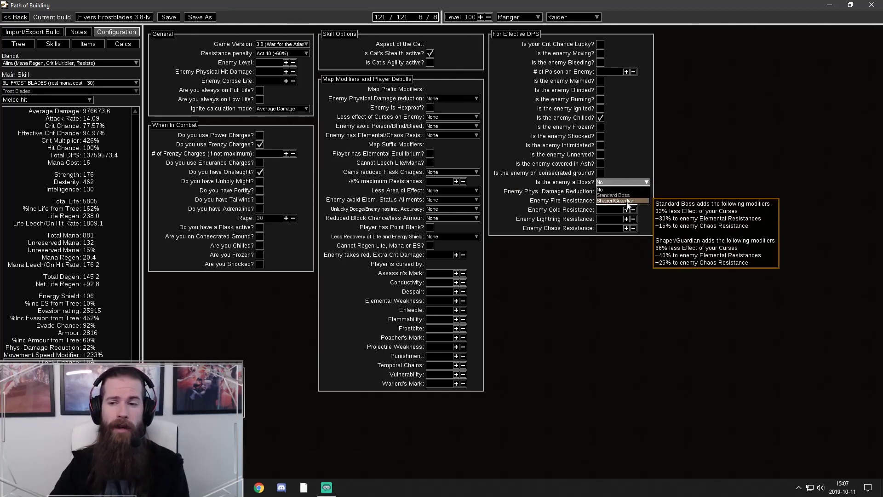
pyautogui.click(627, 191)
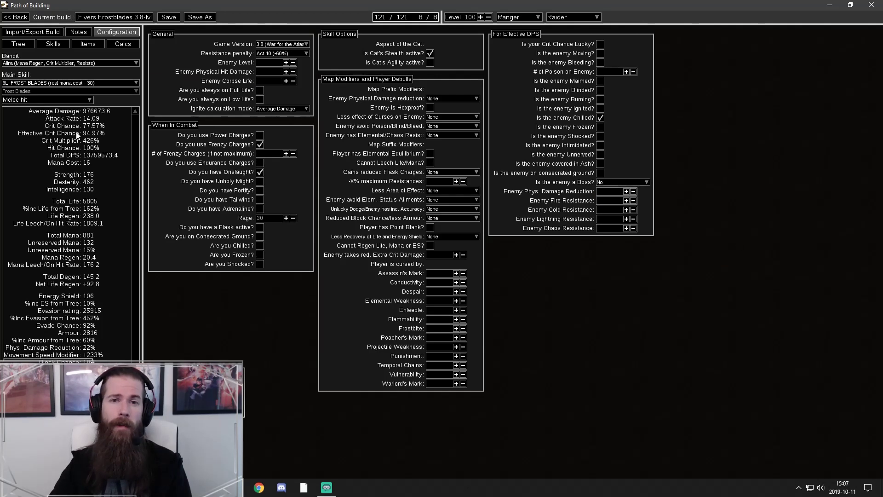
pyautogui.moveTo(639, 184)
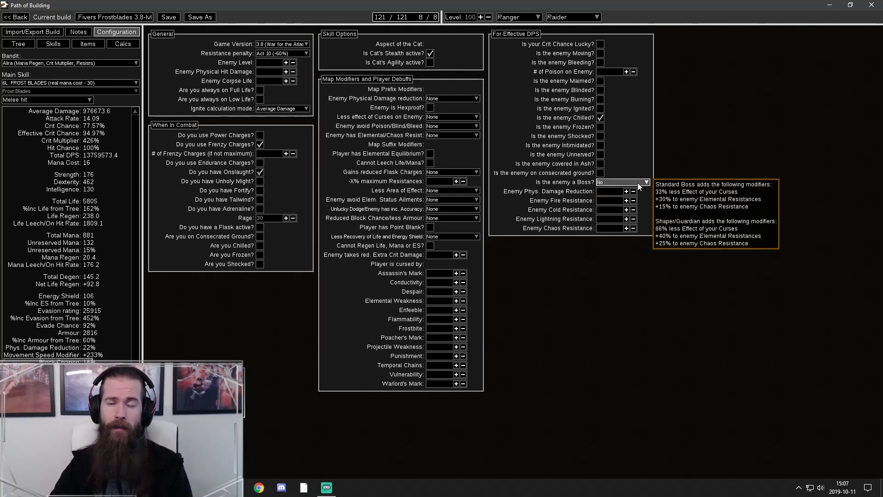
pyautogui.click(637, 183)
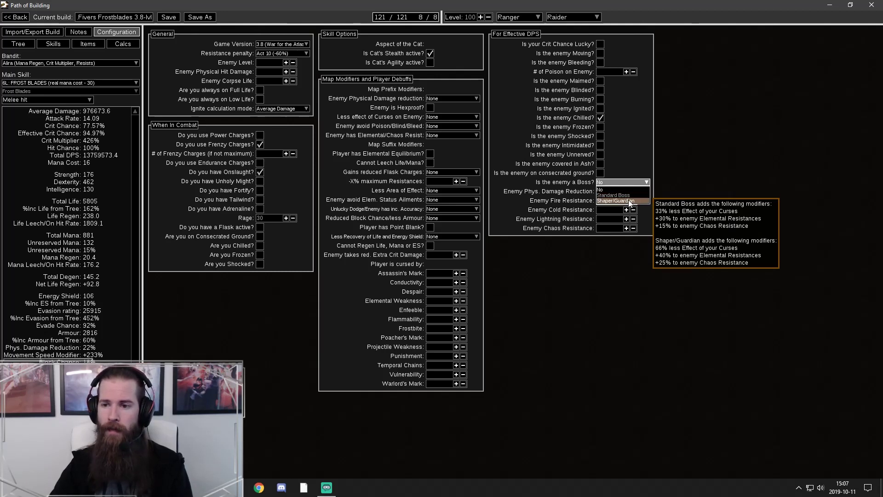
pyautogui.click(629, 202)
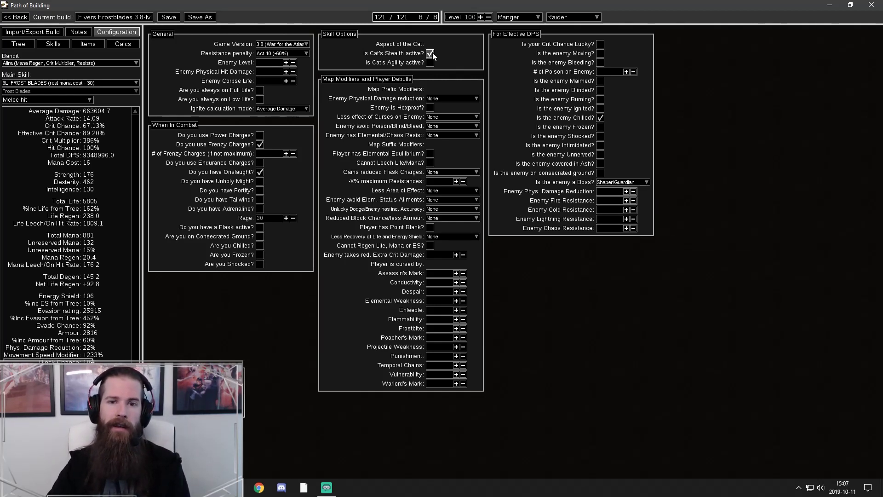
# Check the Aspect belt among the items, and toggle Cat's Agility and Cat's Stealth, leaving only Cat's Stealth active
pyautogui.click(79, 45)
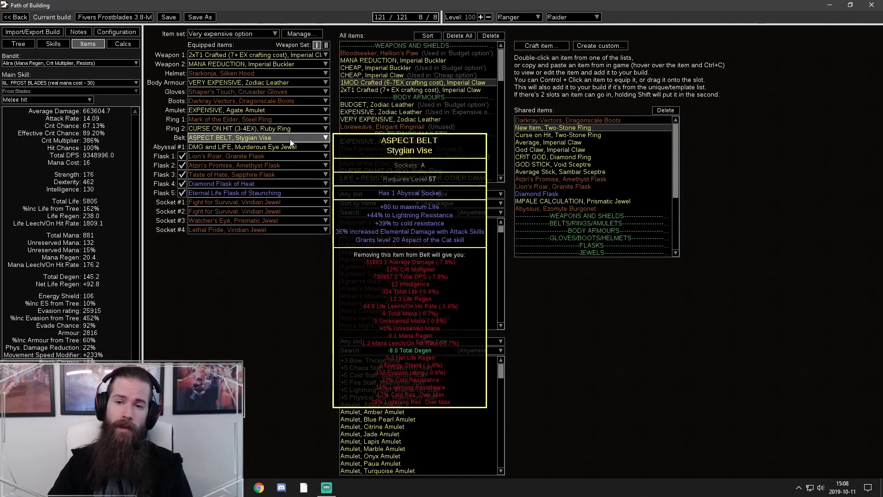
pyautogui.click(116, 32)
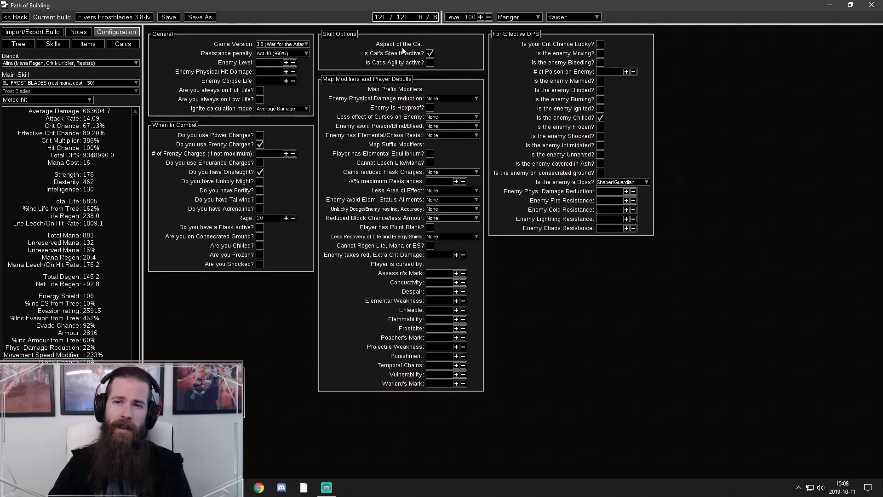
pyautogui.click(431, 63)
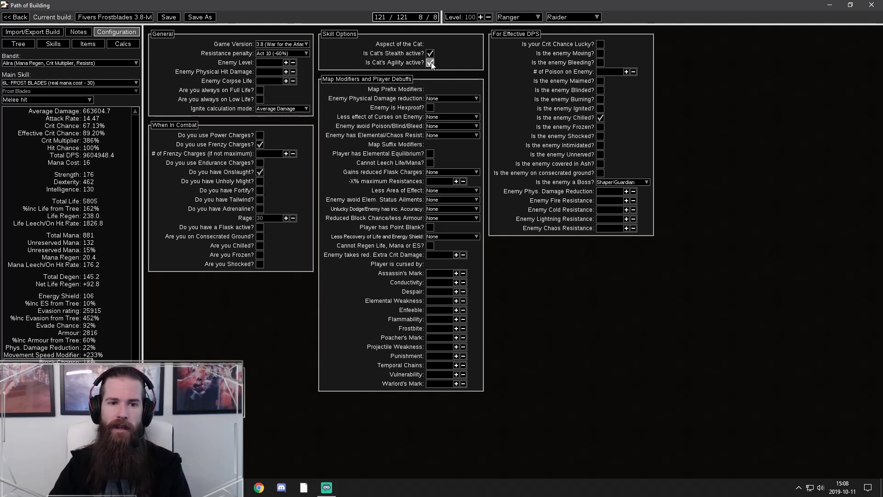
pyautogui.click(431, 63)
pyautogui.click(430, 62)
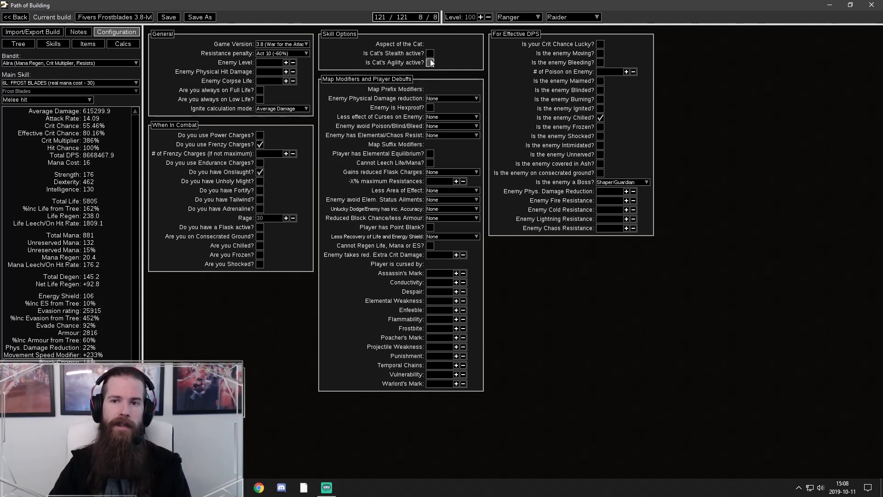
pyautogui.click(430, 61)
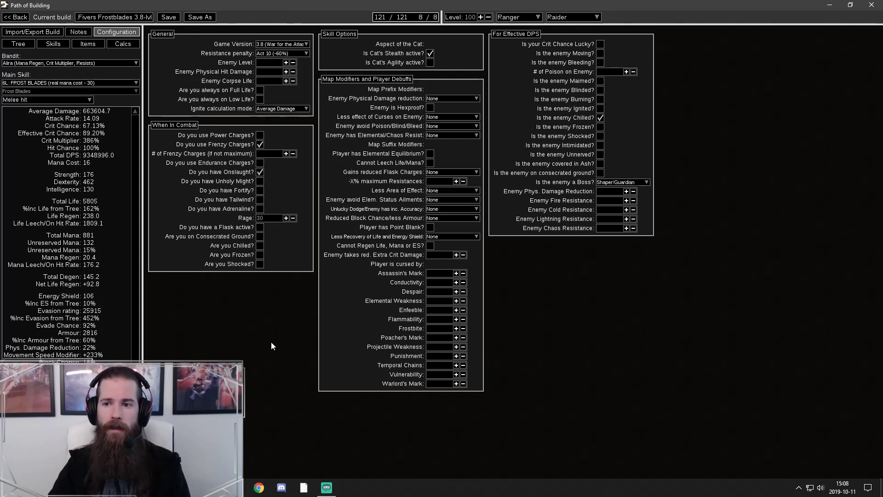
# Return to the equipped items, close the build without saving its changes, and switch to Chrome
pyautogui.click(87, 45)
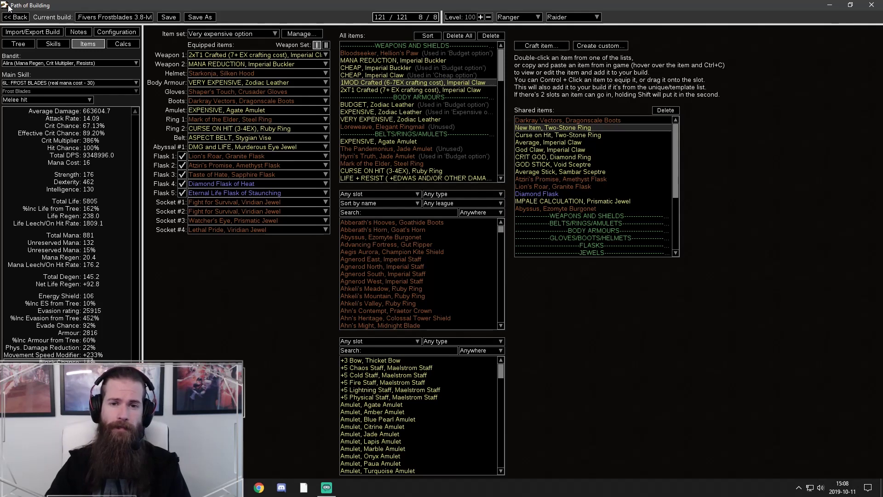
pyautogui.click(24, 19)
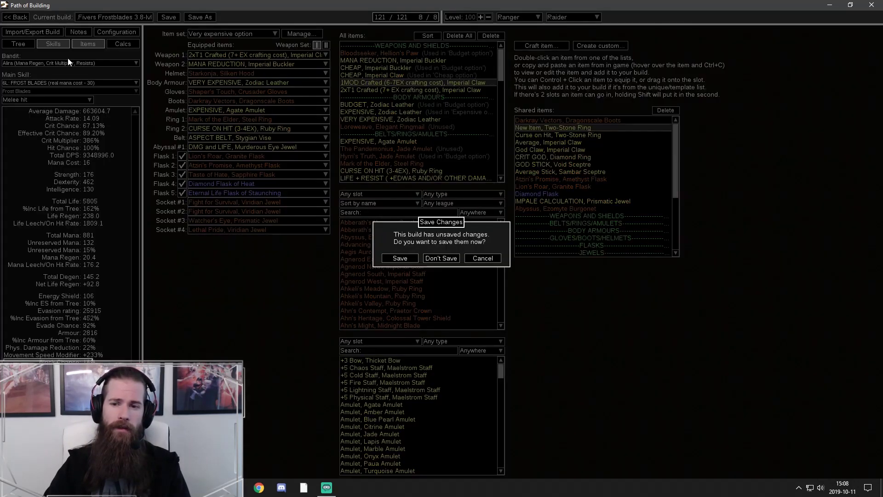
pyautogui.click(442, 258)
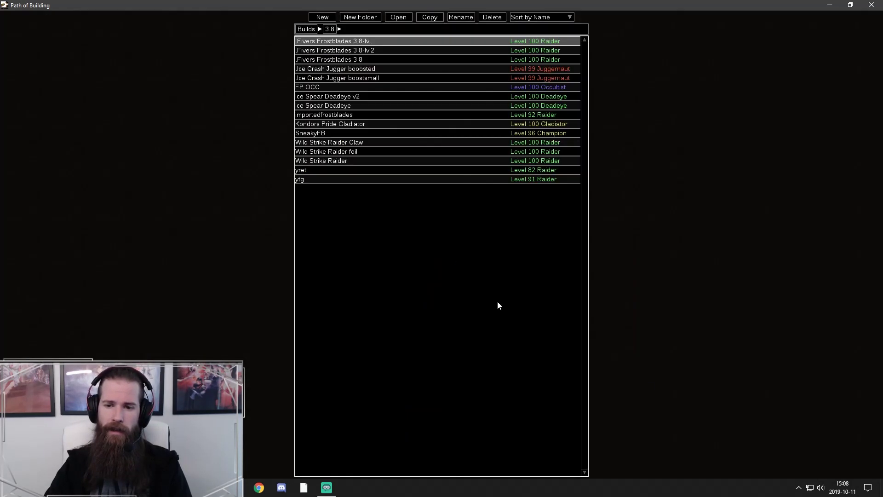
pyautogui.click(259, 488)
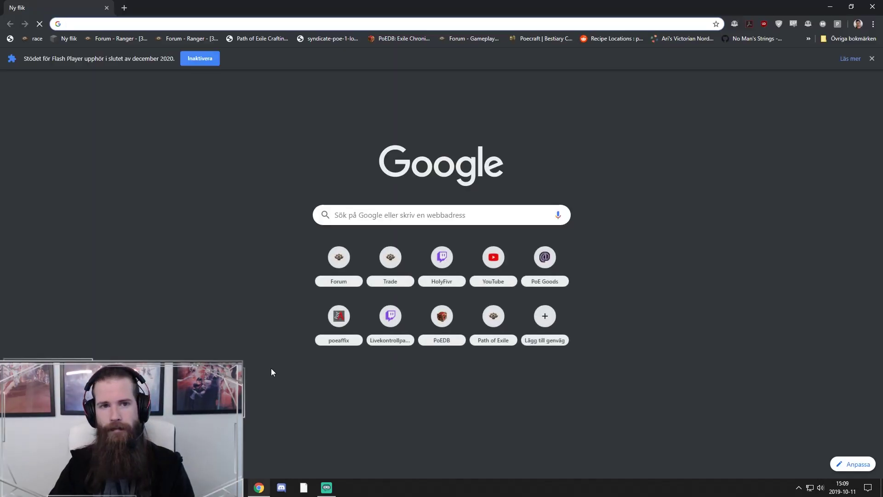
# Go to the Path of Exile forum index and open the Marauder section of the class builds
pyautogui.click(148, 40)
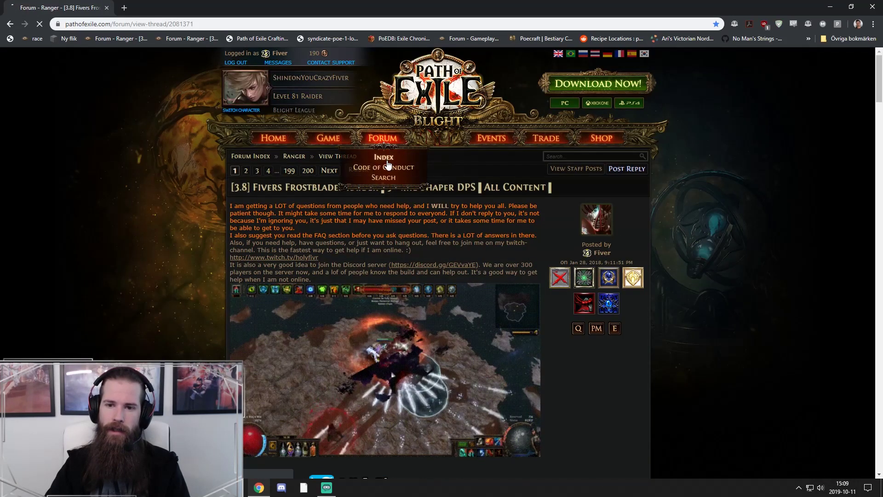
pyautogui.click(404, 146)
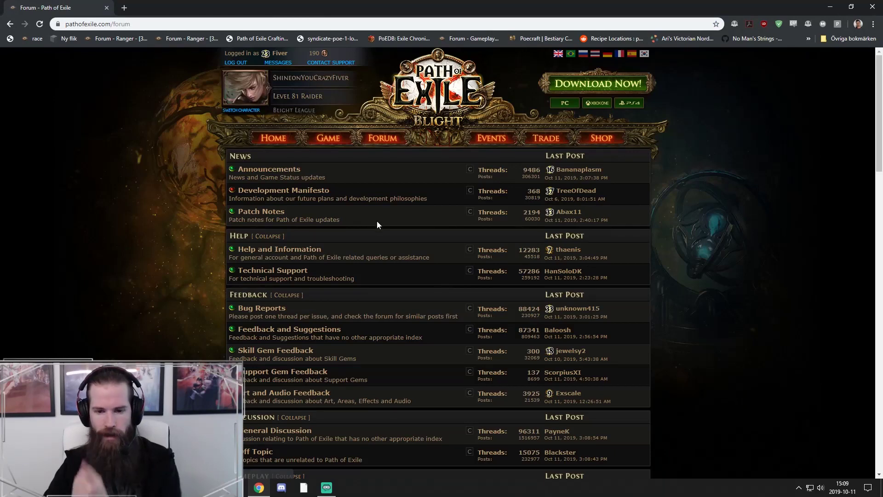
pyautogui.scroll(-8, 377, 220)
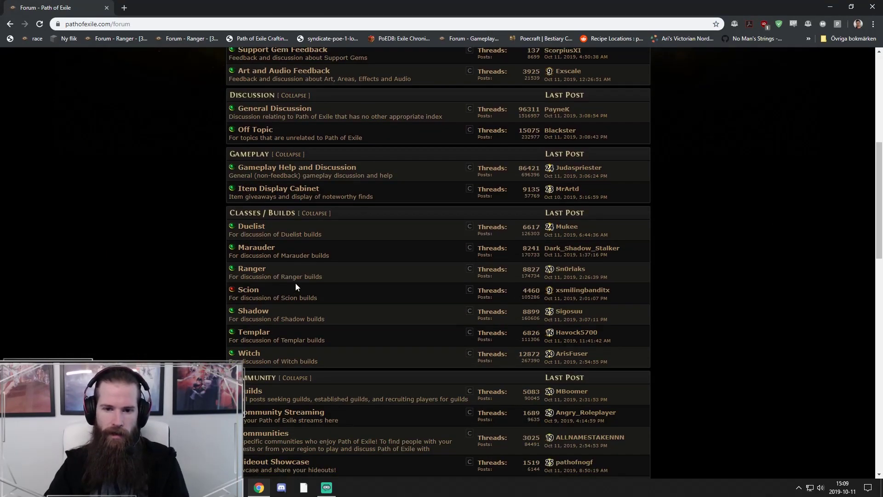
pyautogui.click(258, 248)
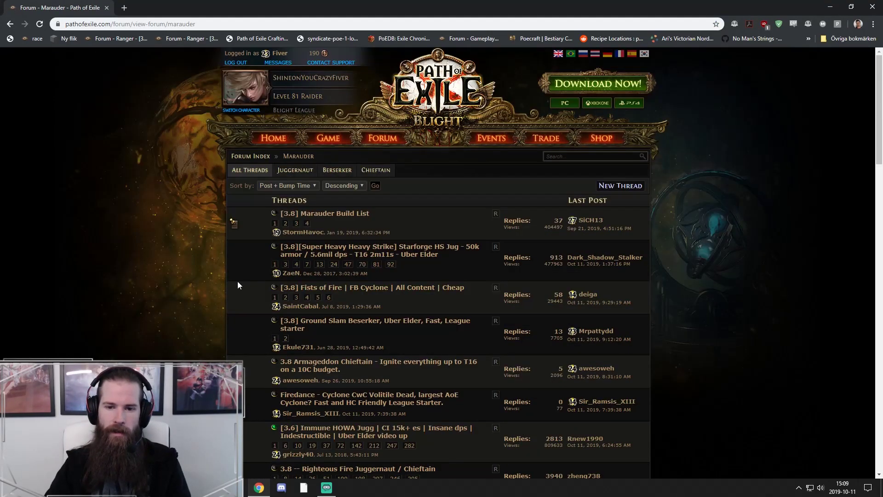
# Open the [3.8] The Warchief Facebreaker Ancestral Warchief thread from the Marauder thread list
pyautogui.scroll(-2, 233, 276)
pyautogui.scroll(-1, 233, 275)
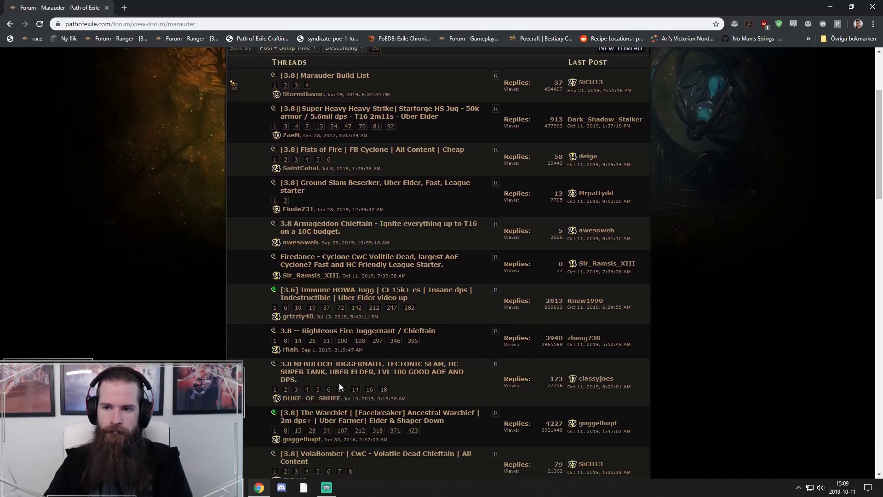
pyautogui.click(409, 421)
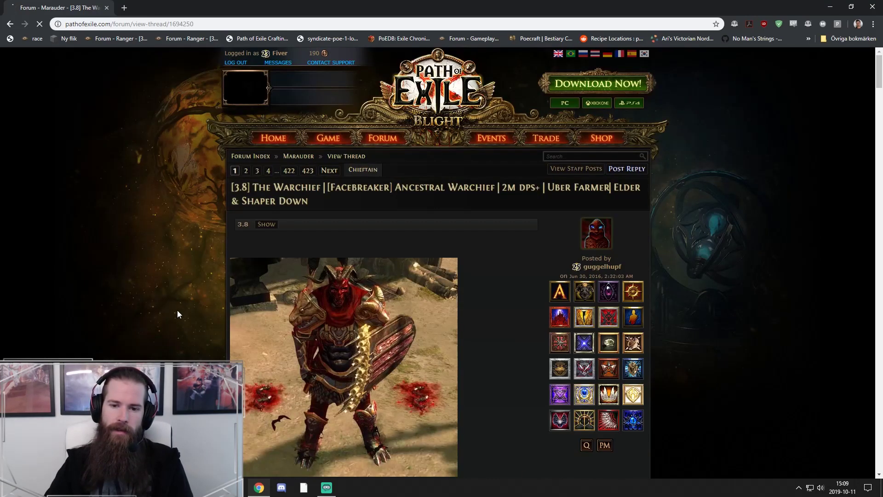
# Look through the Warchief guide's introduction, table of contents and section headings as far as the Skilltree section
pyautogui.scroll(-3, 153, 255)
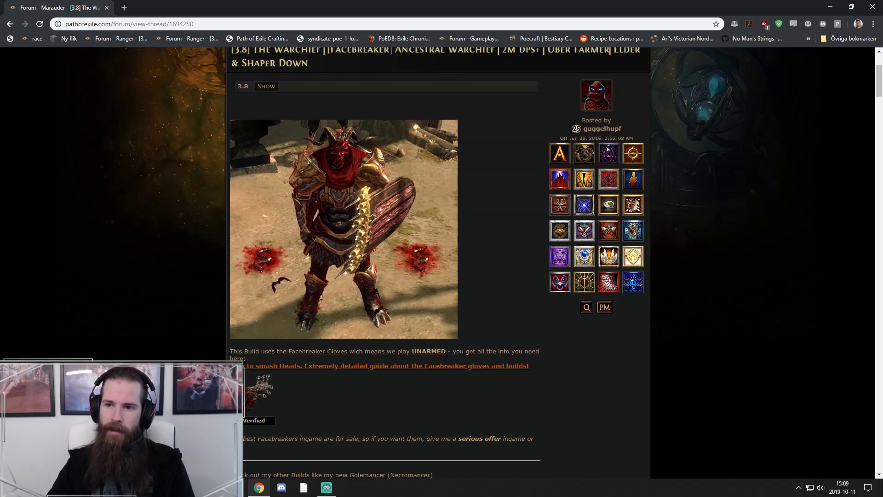
pyautogui.moveTo(578, 138); pyautogui.dragTo(604, 138)
pyautogui.click(636, 395)
pyautogui.scroll(-10, 635, 394)
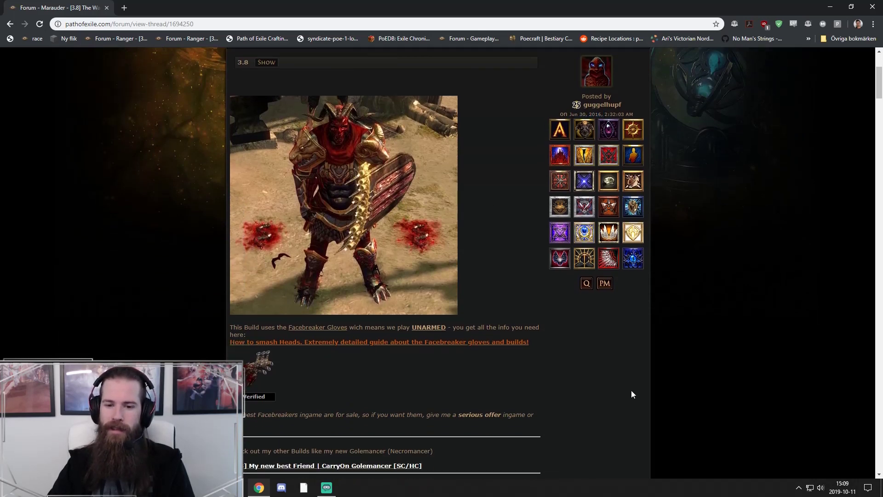
pyautogui.scroll(-9, 514, 371)
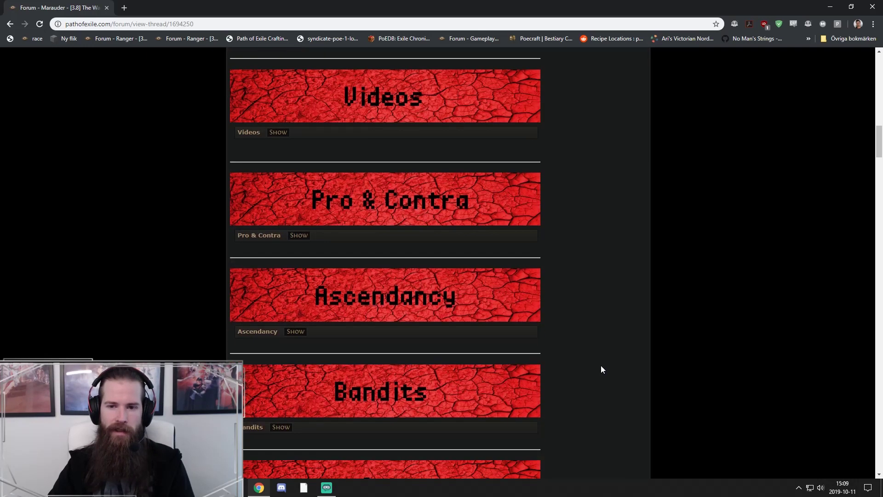
pyautogui.scroll(-3, 569, 375)
pyautogui.scroll(7, 575, 369)
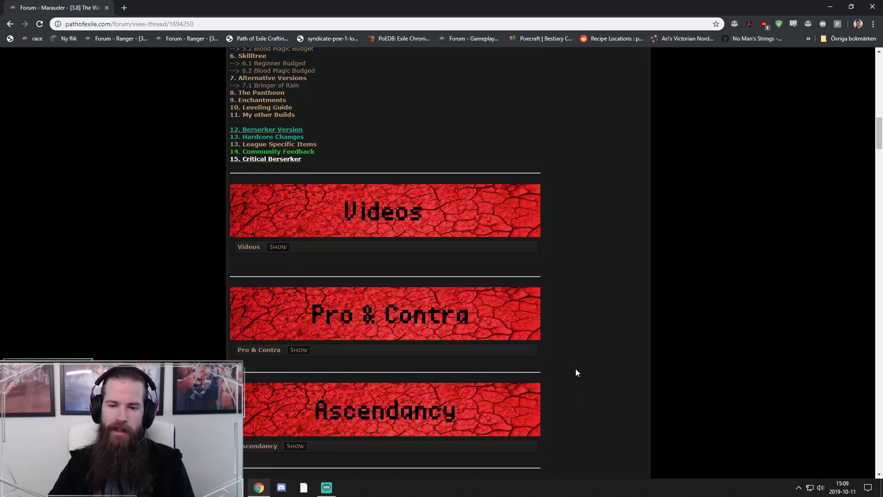
pyautogui.scroll(-12, 576, 368)
pyautogui.scroll(2, 343, 236)
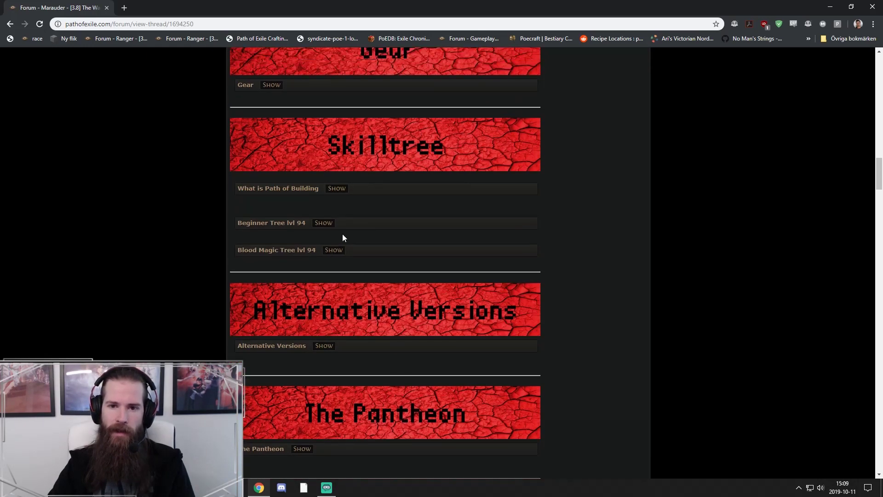
# Expand Blood Magic Tree lvl 94 in the Skilltree section and copy the address of its Path of Building pastebin link
pyautogui.click(337, 259)
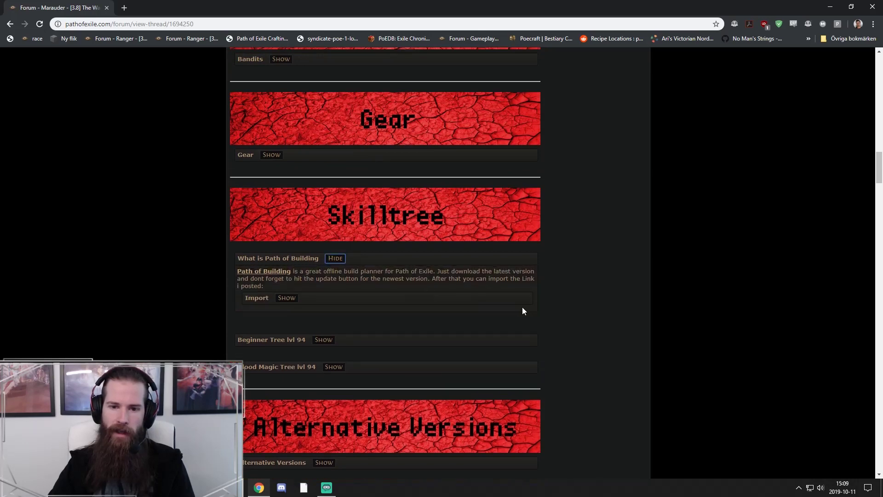
pyautogui.click(330, 260)
pyautogui.click(332, 318)
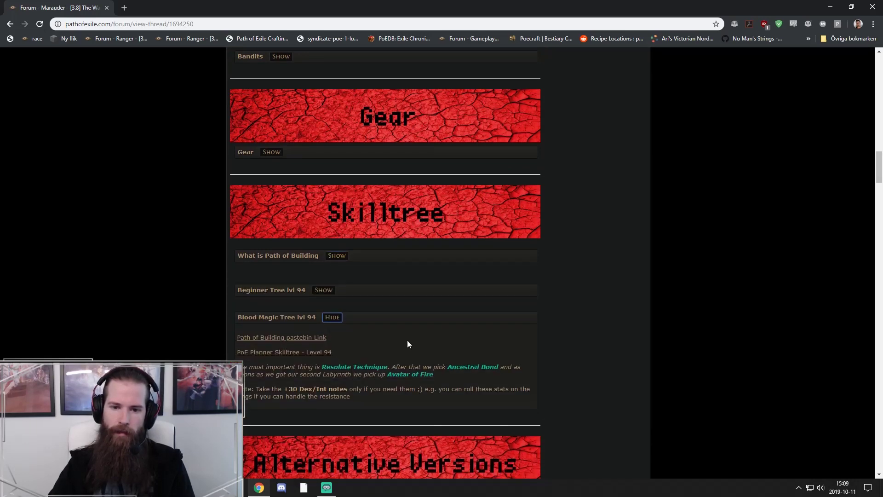
pyautogui.scroll(-2, 407, 344)
pyautogui.rightClick(266, 249)
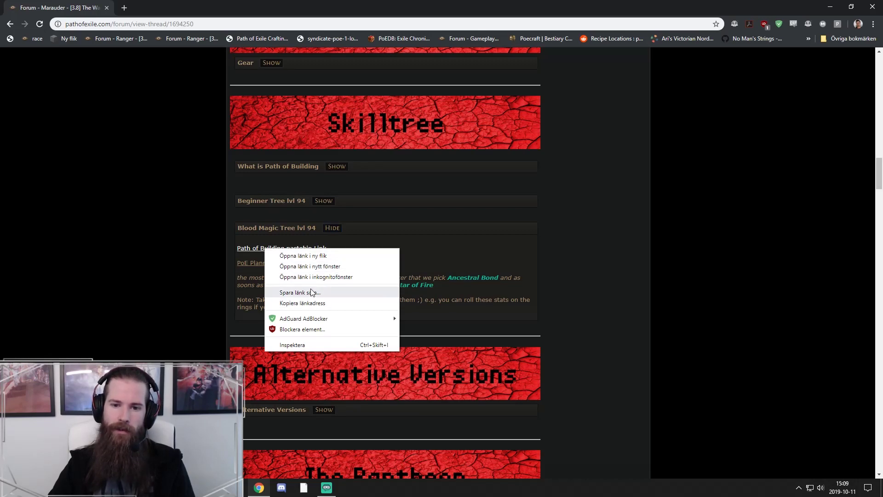
pyautogui.click(313, 302)
# Look back over the guide's FAQ and table of contents, and collapse the Blood Magic Tree lvl 94 section
pyautogui.scroll(18, 615, 276)
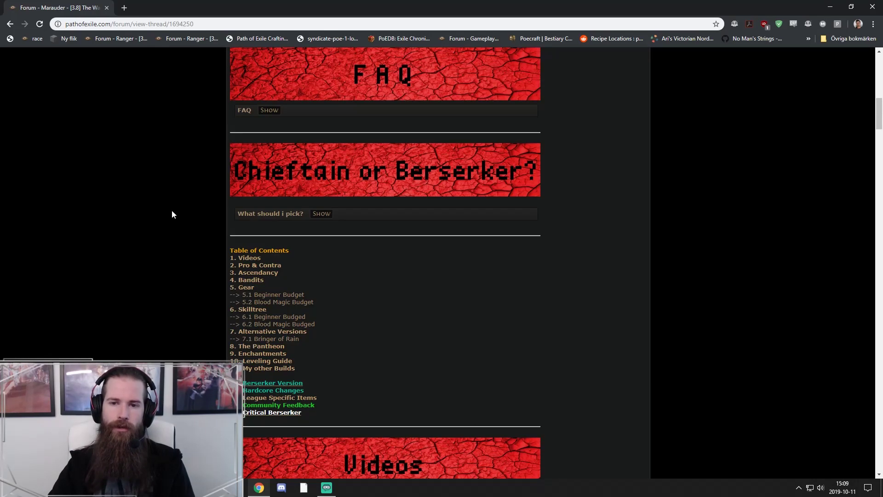
pyautogui.scroll(5, 380, 197)
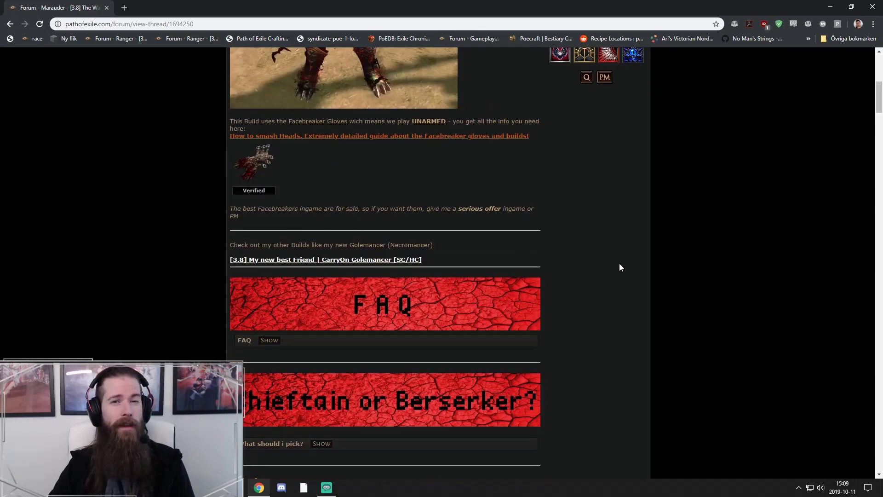
pyautogui.scroll(-4, 656, 250)
pyautogui.scroll(1, 417, 345)
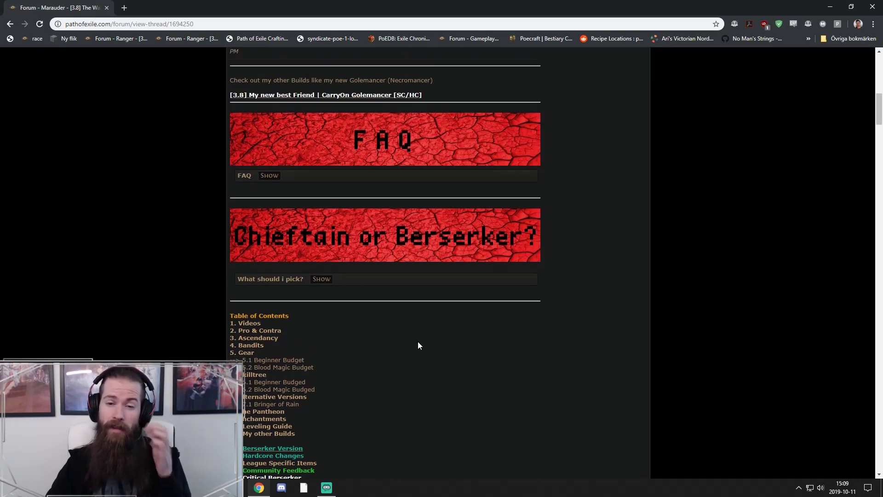
pyautogui.scroll(-17, 418, 345)
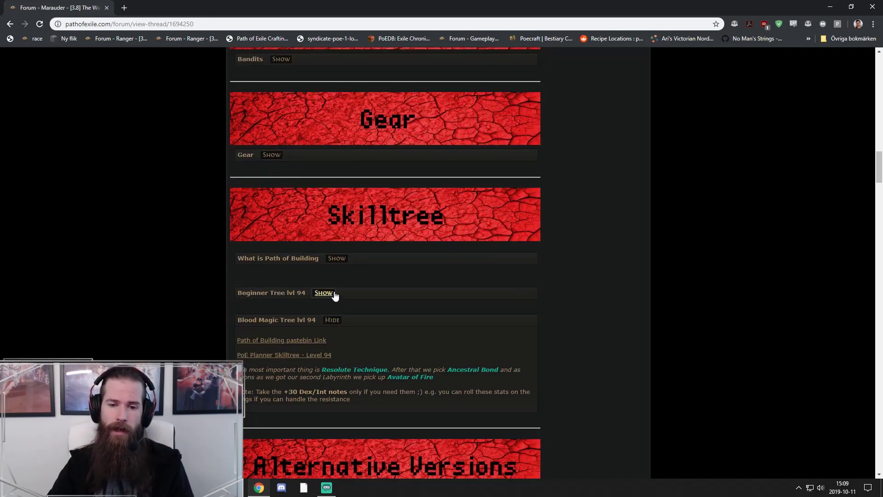
pyautogui.click(333, 320)
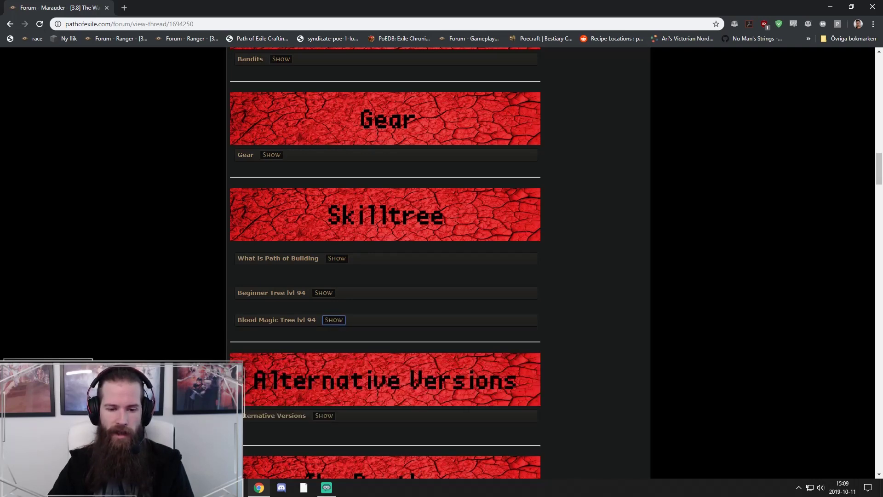
# Switch to Path of Building, create a new build and import the Warchief build into it from the copied Pastebin link
pyautogui.hotkey('alt', 'Tab')
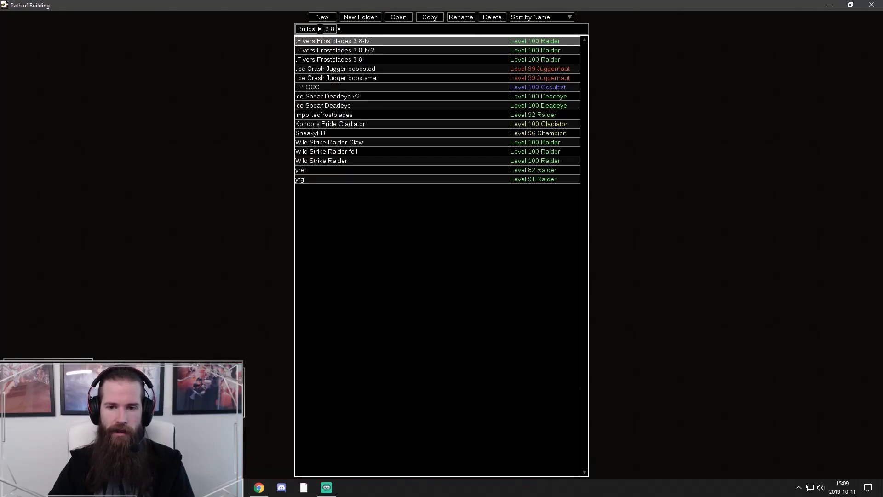
pyautogui.click(322, 17)
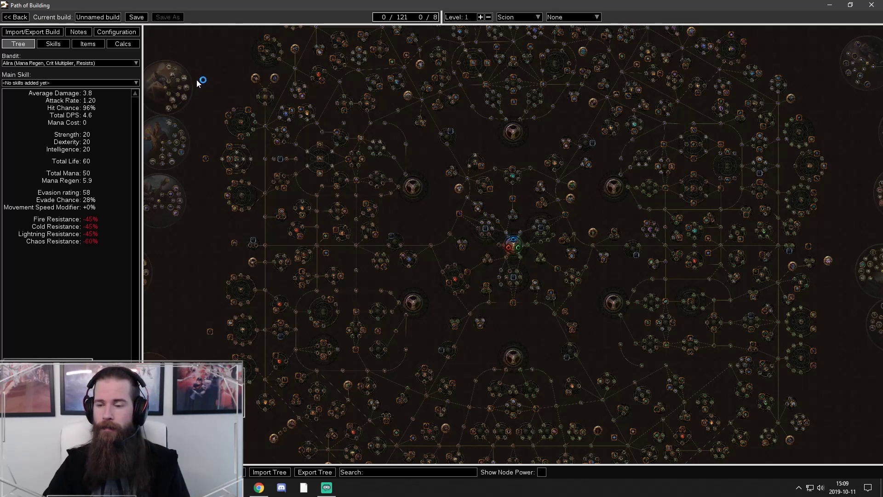
pyautogui.click(27, 32)
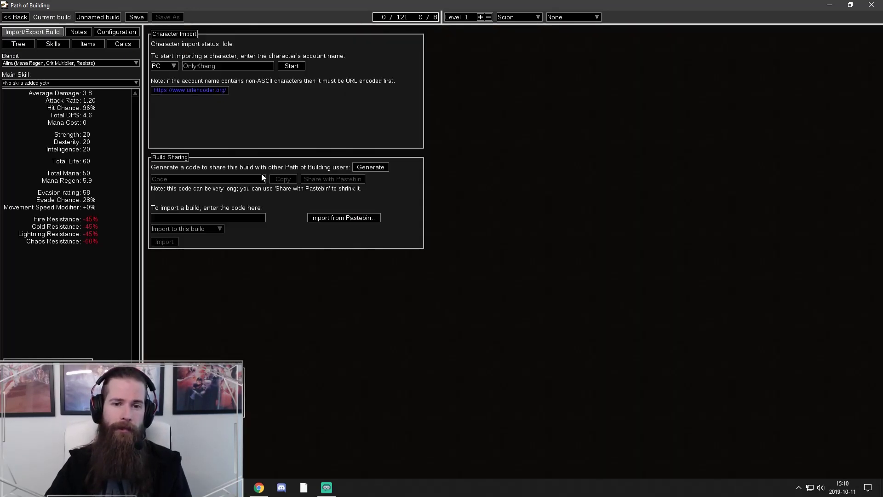
pyautogui.click(333, 217)
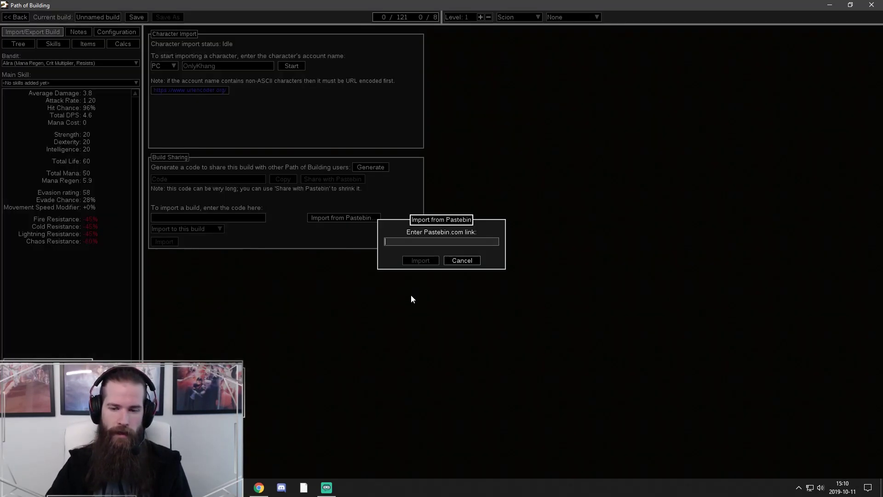
pyautogui.hotkey('ctrl', 'v')
pyautogui.click(419, 253)
pyautogui.click(165, 242)
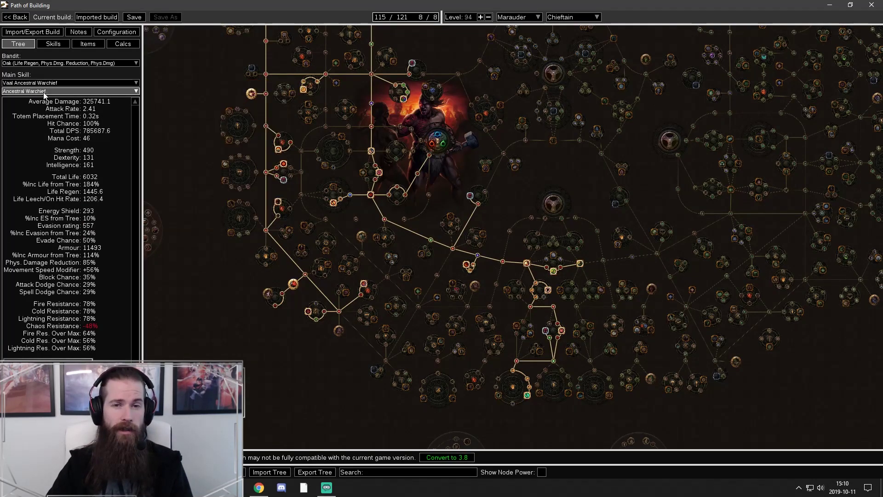
# Examine the imported Chieftain's allocated passive tree and read the Blood Magic keystone's details
pyautogui.scroll(-2, 506, 194)
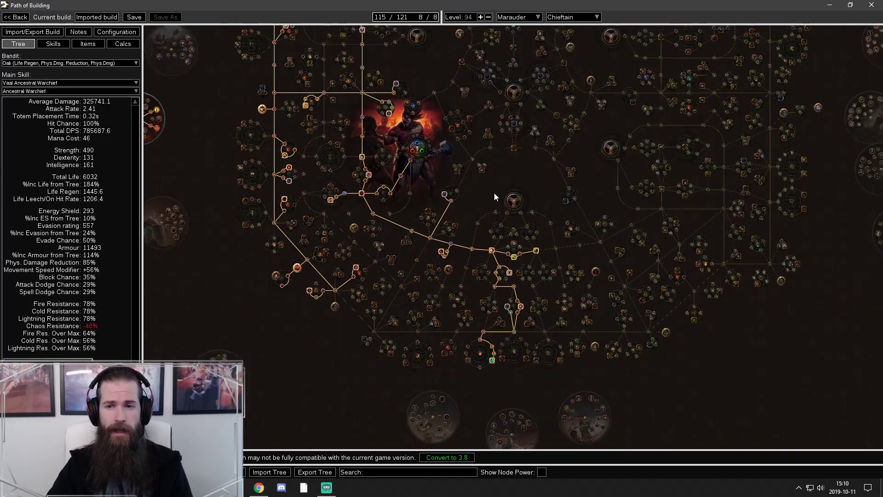
pyautogui.scroll(-4, 455, 222)
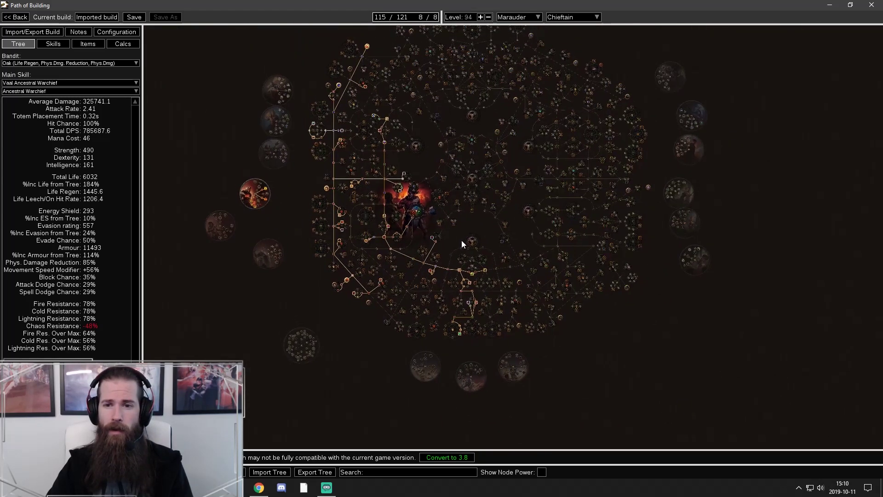
pyautogui.moveTo(462, 240); pyautogui.dragTo(472, 215)
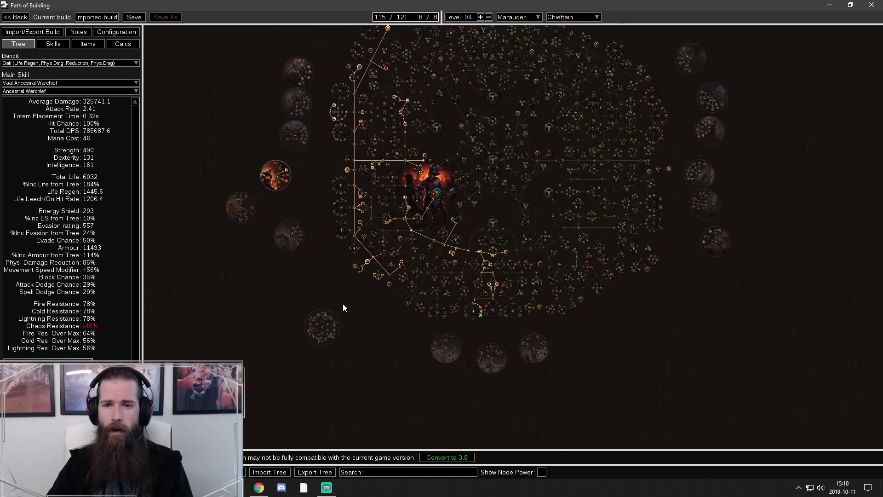
pyautogui.scroll(5, 308, 276)
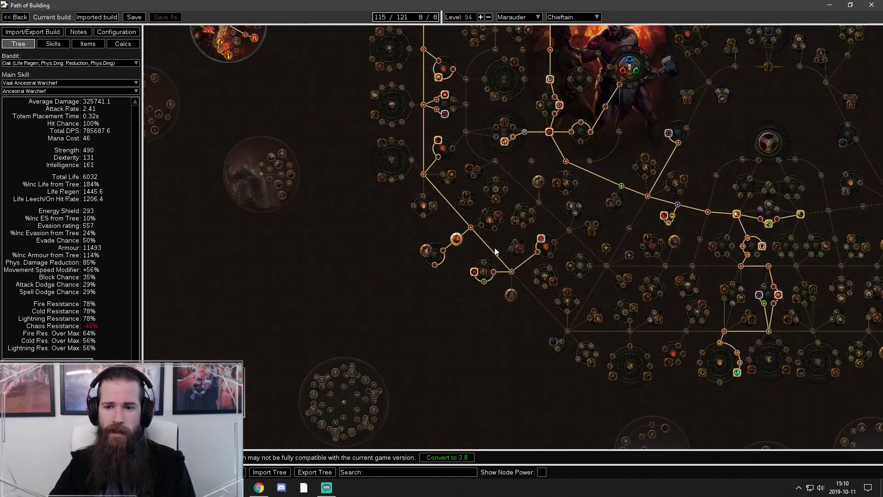
pyautogui.moveTo(456, 239)
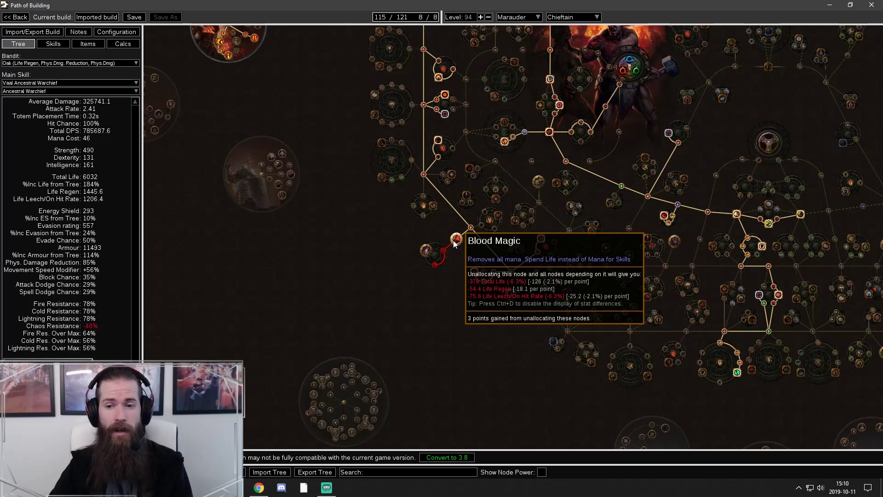
# Examine the Resolute Technique and Avatar of Fire keystones on the passive tree and what unallocating them would change
pyautogui.moveTo(391, 124); pyautogui.dragTo(361, 260)
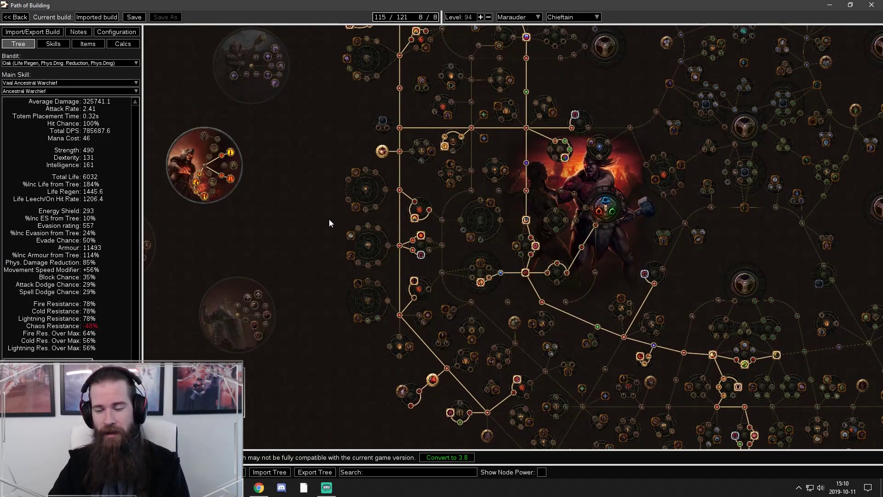
pyautogui.scroll(-1, 330, 219)
pyautogui.moveTo(372, 166)
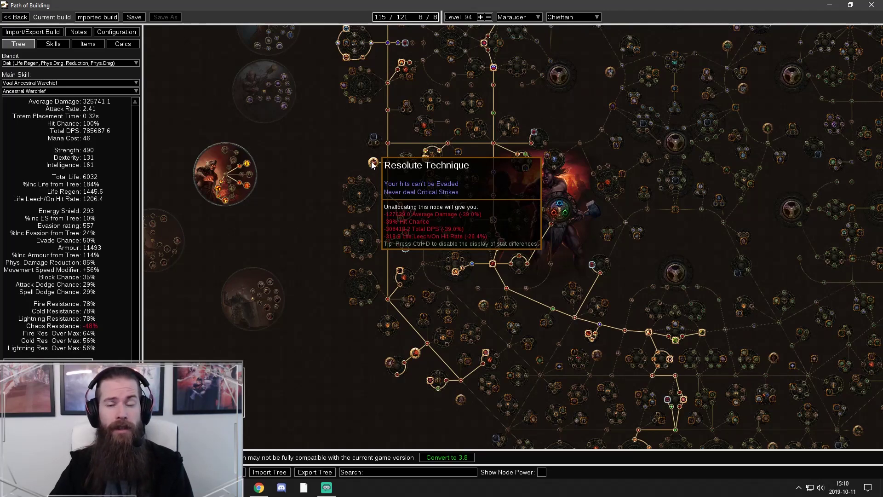
pyautogui.moveTo(398, 125); pyautogui.dragTo(391, 311)
pyautogui.scroll(-3, 393, 291)
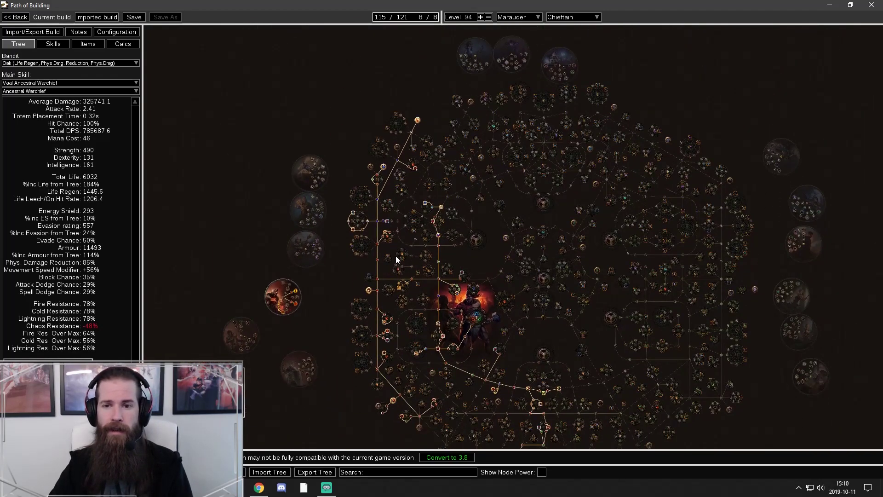
pyautogui.moveTo(384, 172)
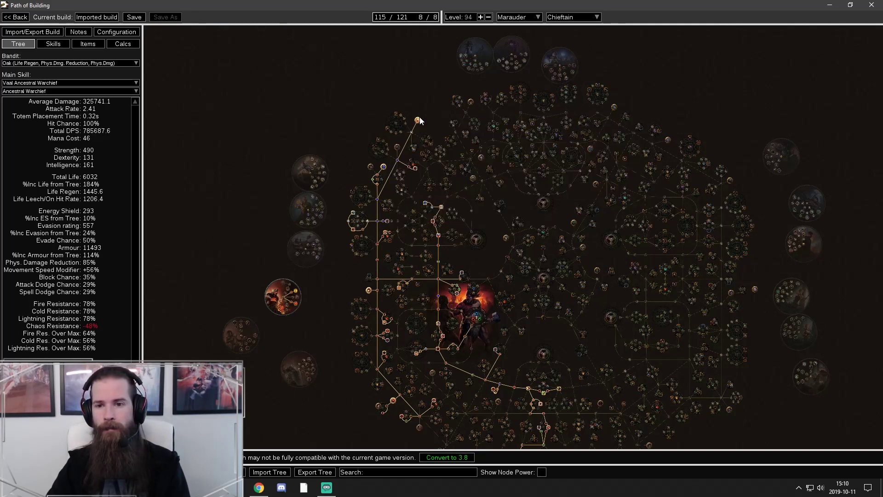
pyautogui.moveTo(419, 119)
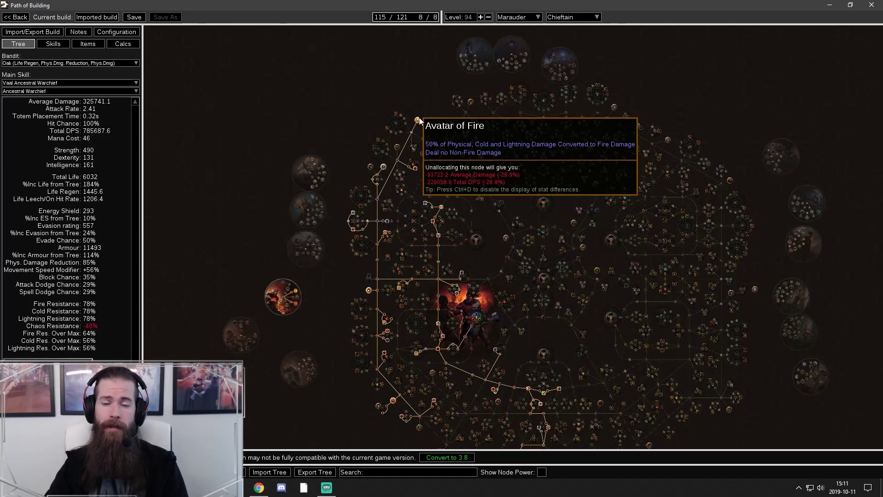
pyautogui.scroll(2, 272, 326)
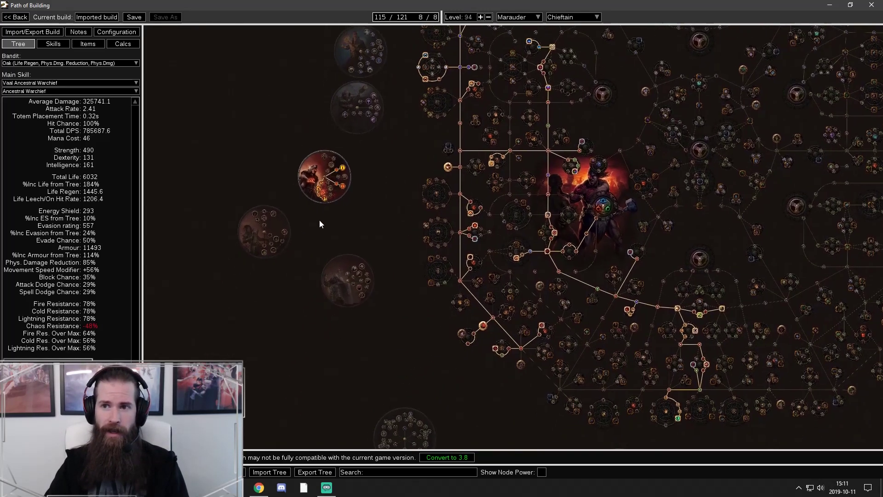
# Examine the Chieftain's Ngamahu, Flame's Advance node and the Defiance notable, including what unallocating each would change
pyautogui.scroll(3, 319, 226)
pyautogui.moveTo(336, 173)
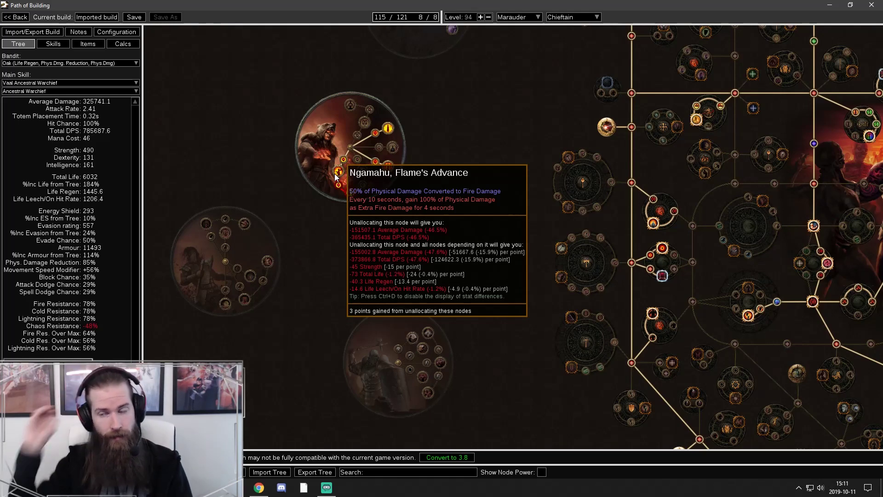
pyautogui.scroll(-4, 491, 189)
pyautogui.moveTo(491, 189); pyautogui.dragTo(419, 201)
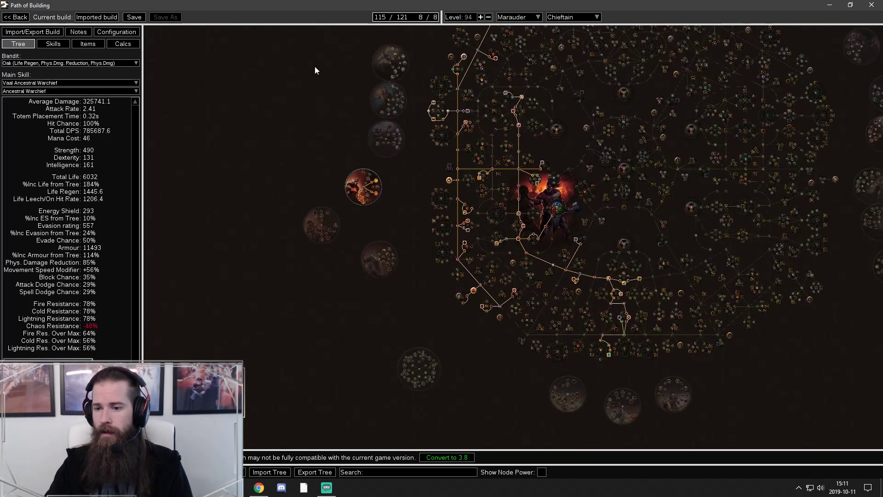
pyautogui.moveTo(474, 200); pyautogui.dragTo(385, 220)
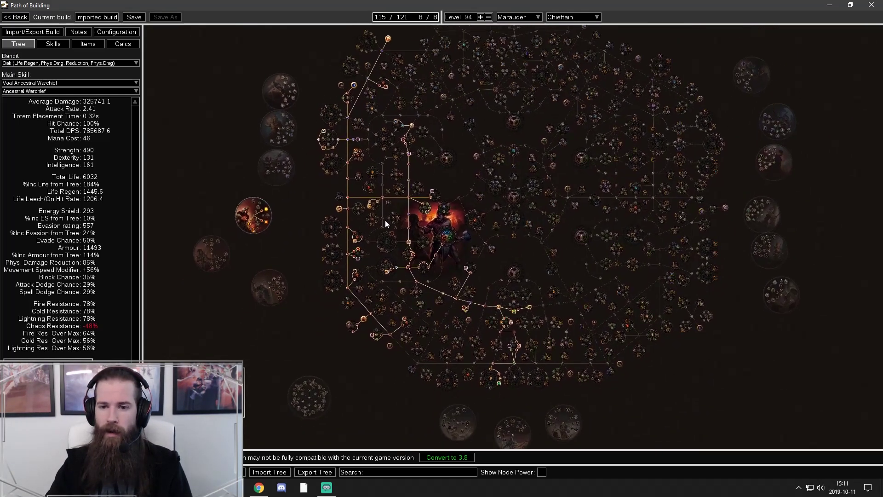
pyautogui.moveTo(313, 322); pyautogui.dragTo(327, 280)
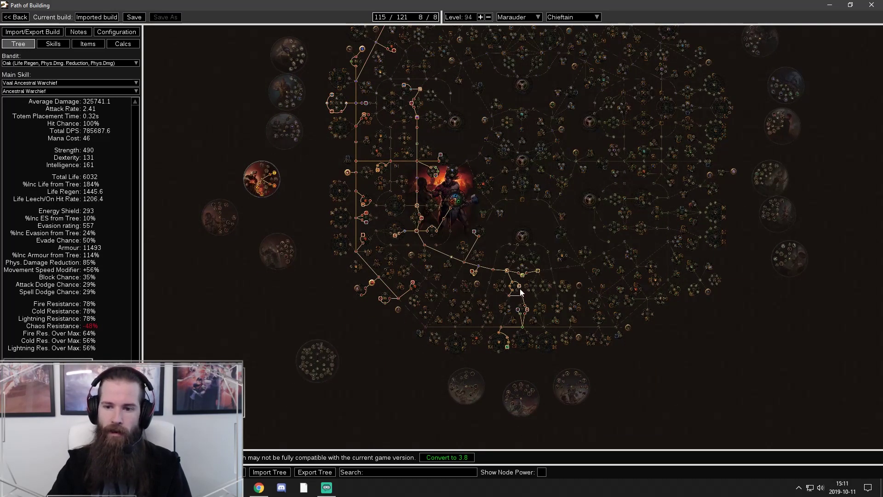
pyautogui.moveTo(520, 286)
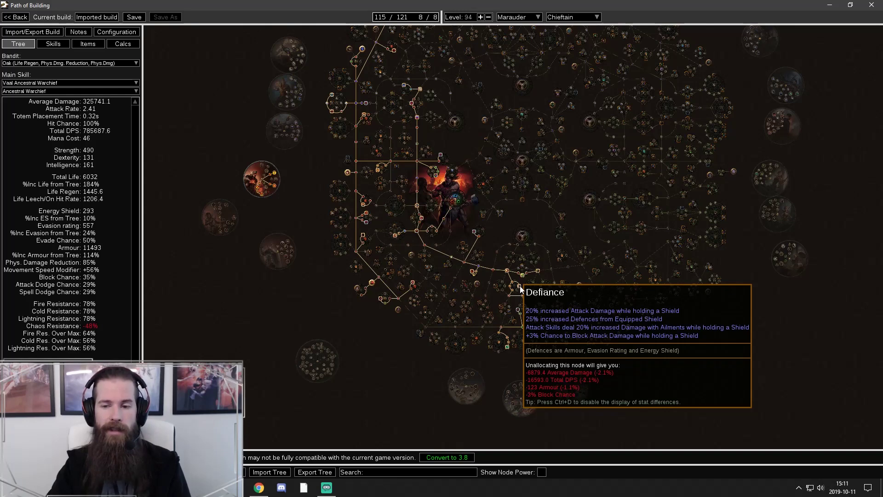
pyautogui.moveTo(510, 234); pyautogui.dragTo(517, 225)
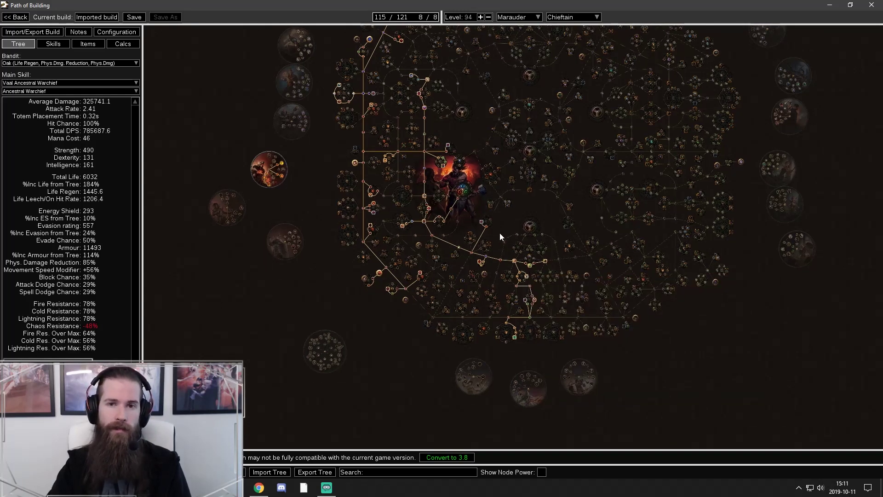
# Convert the imported build's passive tree to version 3.8
pyautogui.click(444, 458)
pyautogui.click(455, 268)
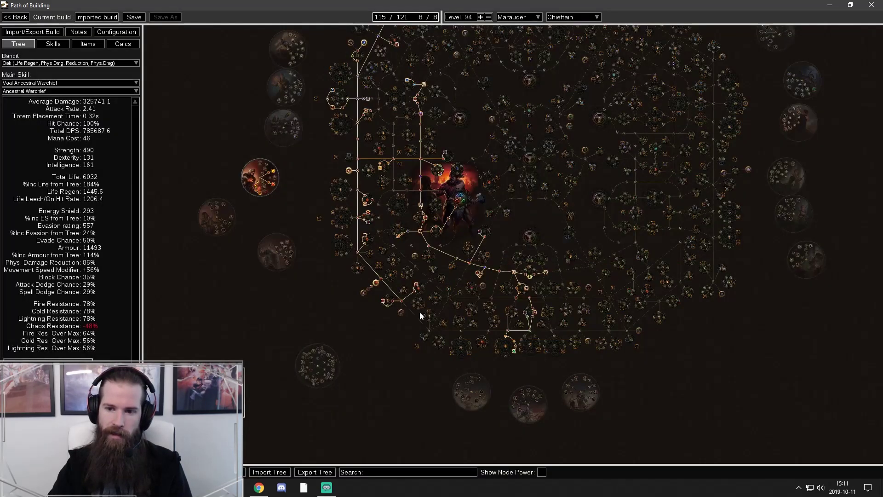
pyautogui.moveTo(375, 359); pyautogui.dragTo(376, 384)
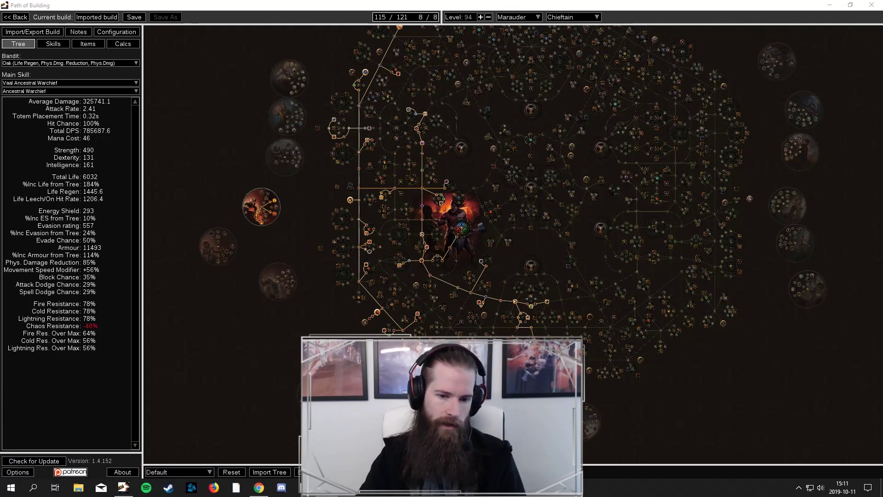
# Look over the list of passive tree versions stored in the build, keeping the Default tree active
pyautogui.click(163, 472)
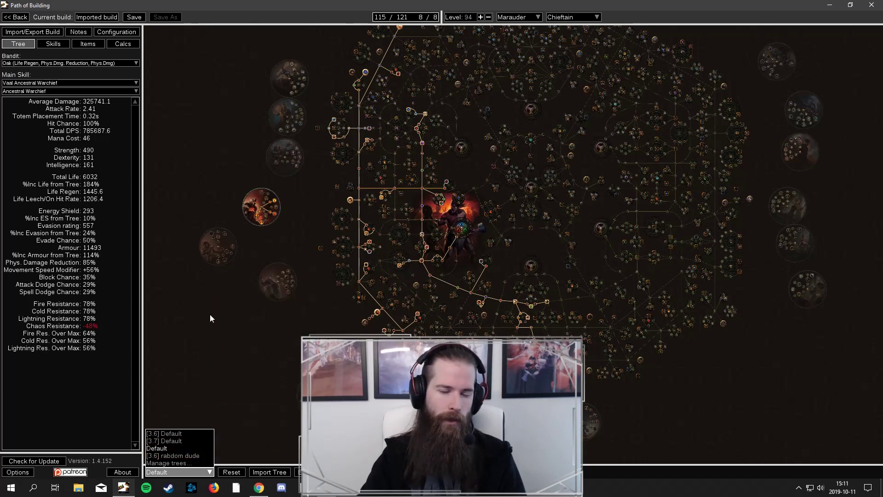
pyautogui.click(250, 329)
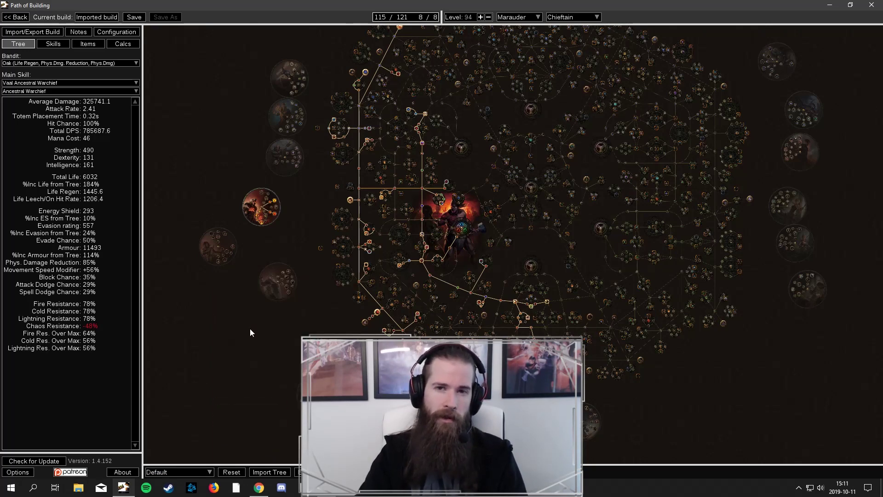
pyautogui.click(184, 471)
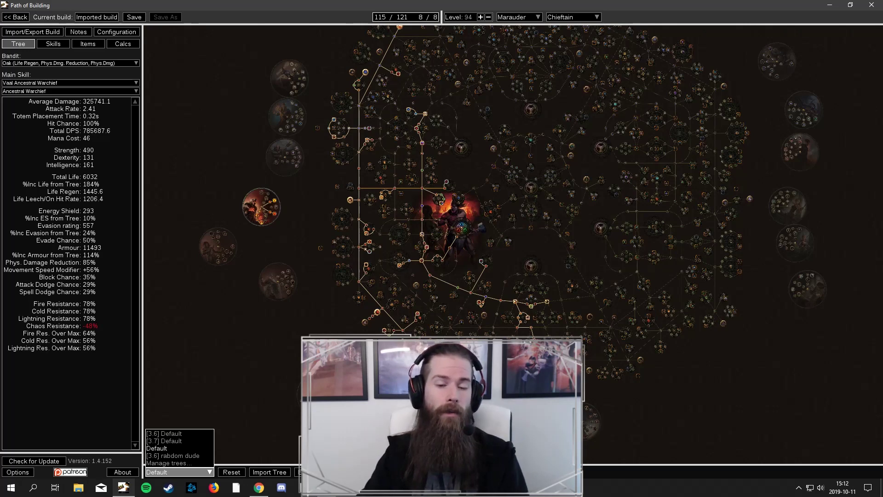
pyautogui.click(288, 391)
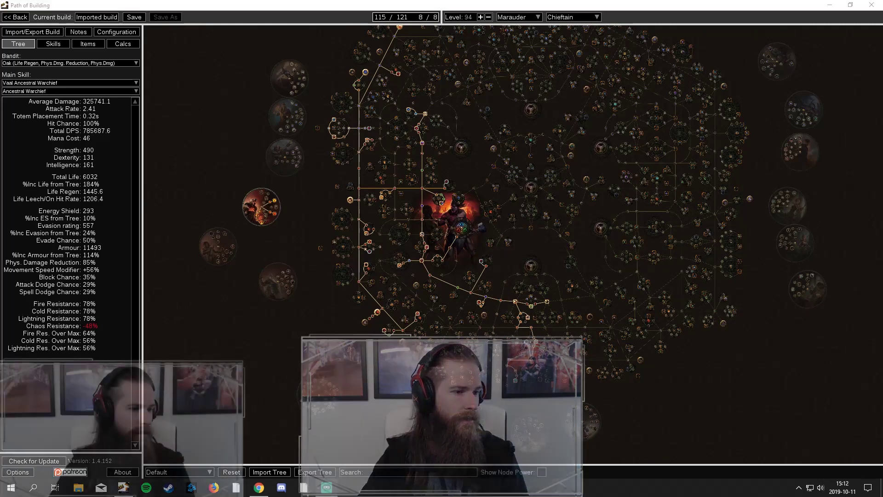
# Review the gems in the build's Vaal Ancestral Warchief, Shield Charge and Immortal Call socket groups
pyautogui.click(53, 44)
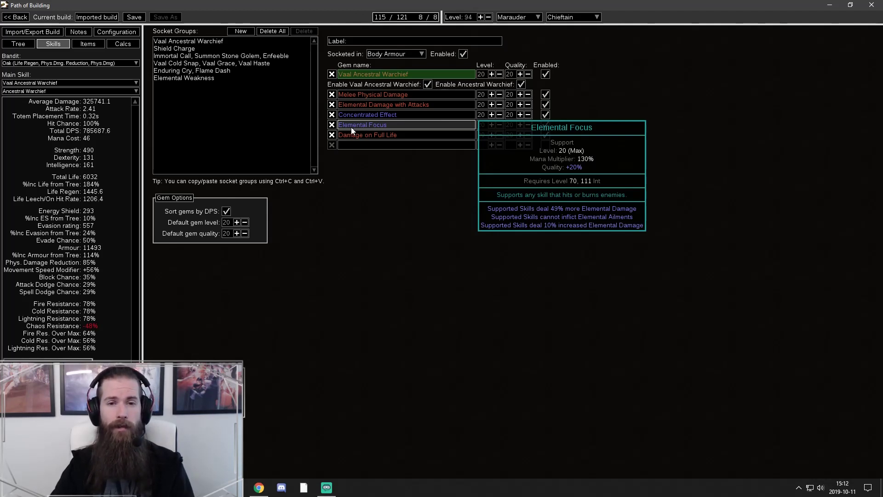
pyautogui.click(210, 46)
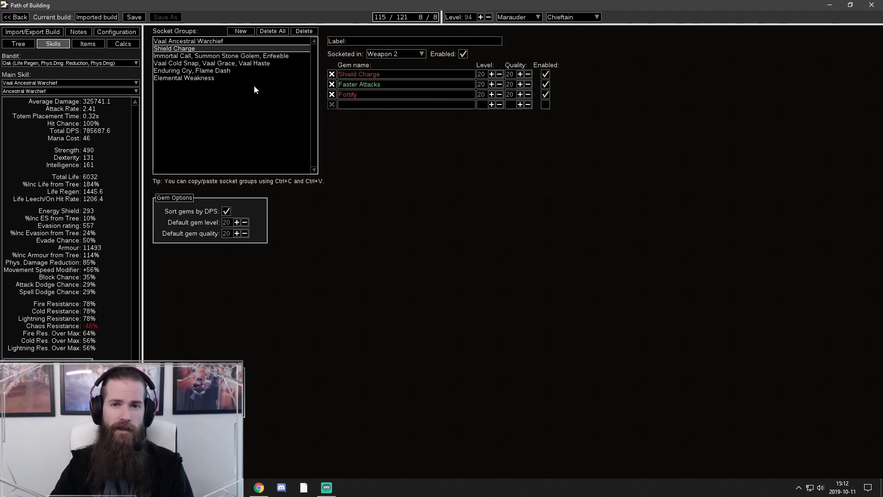
pyautogui.moveTo(352, 95)
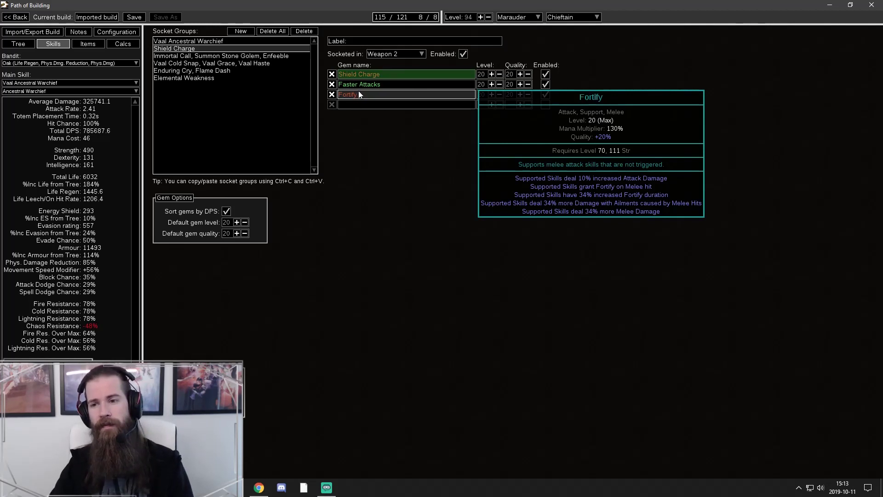
pyautogui.click(244, 57)
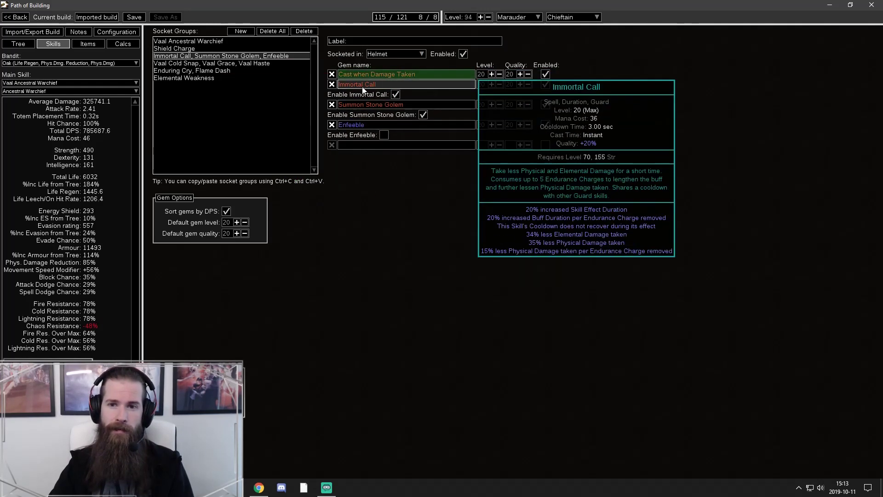
# Review the gems in the Vaal Cold Snap, Vaal Grace, Vaal Haste group and the Enduring Cry, Flame Dash group
pyautogui.click(251, 63)
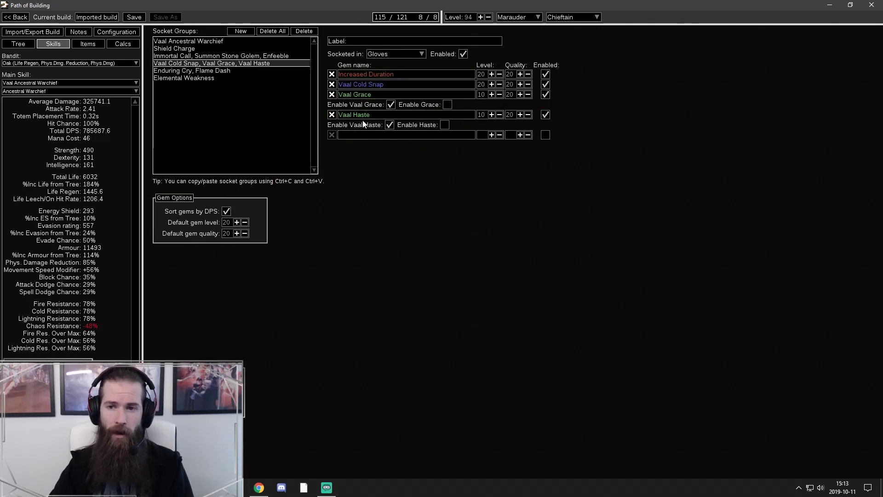
pyautogui.moveTo(373, 118)
pyautogui.moveTo(373, 95)
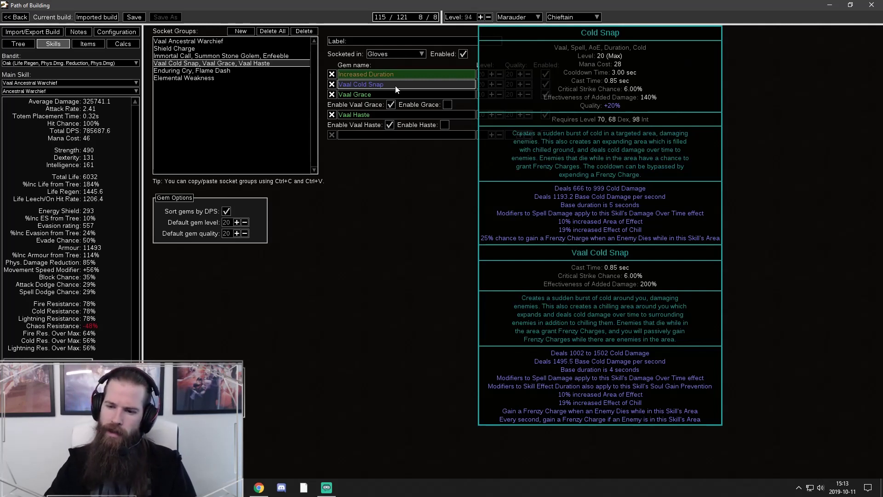
pyautogui.click(194, 79)
pyautogui.click(196, 71)
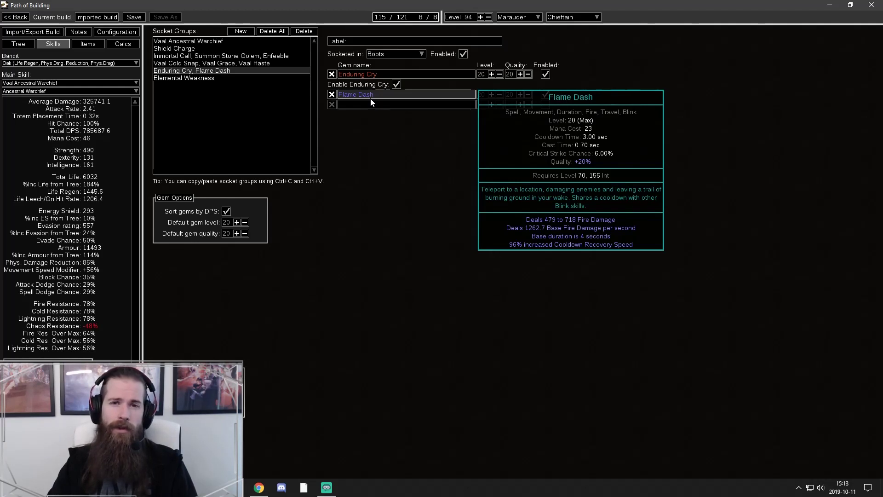
pyautogui.moveTo(191, 54)
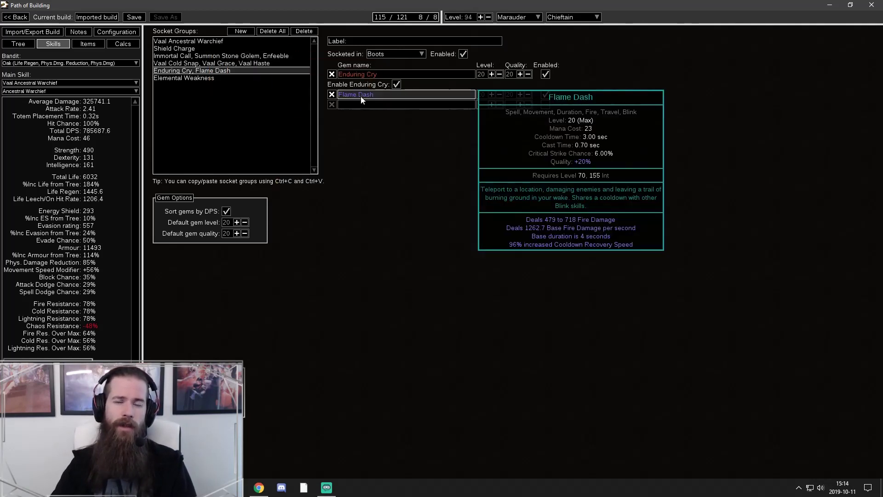
pyautogui.click(272, 108)
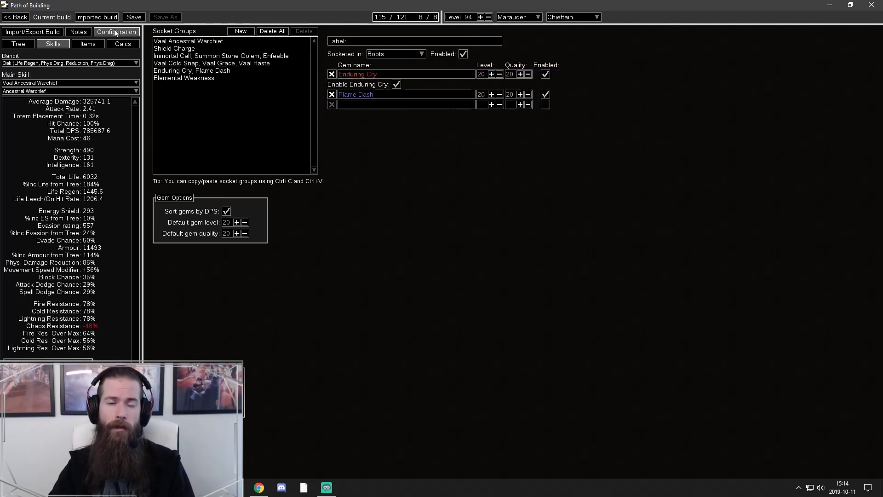
# Check which equipped item provides the special Elemental Weakness socket group
pyautogui.click(217, 79)
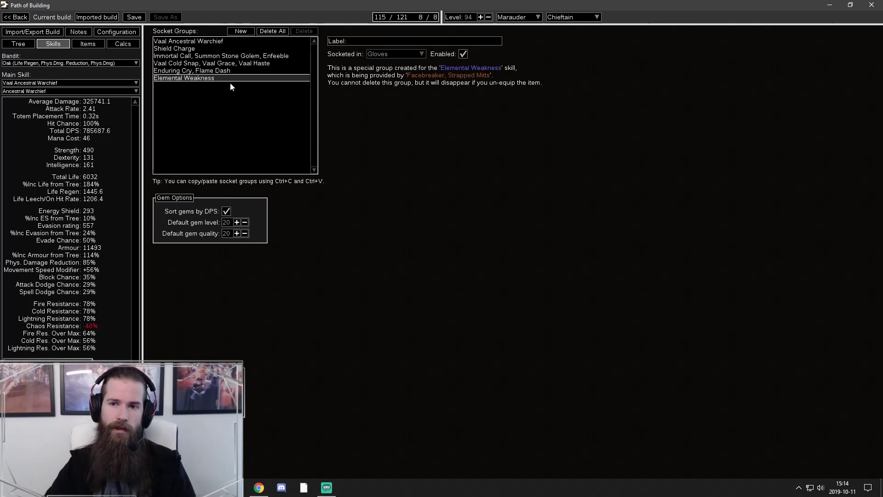
pyautogui.moveTo(224, 81)
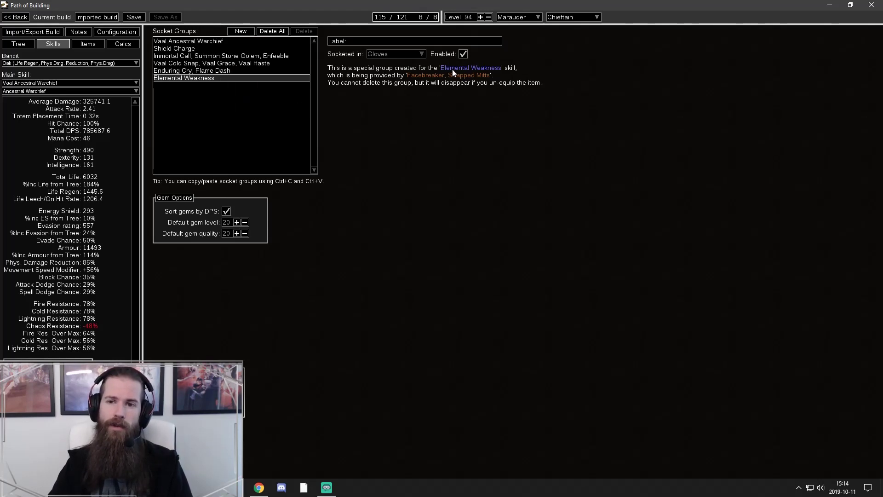
pyautogui.click(223, 45)
pyautogui.click(242, 79)
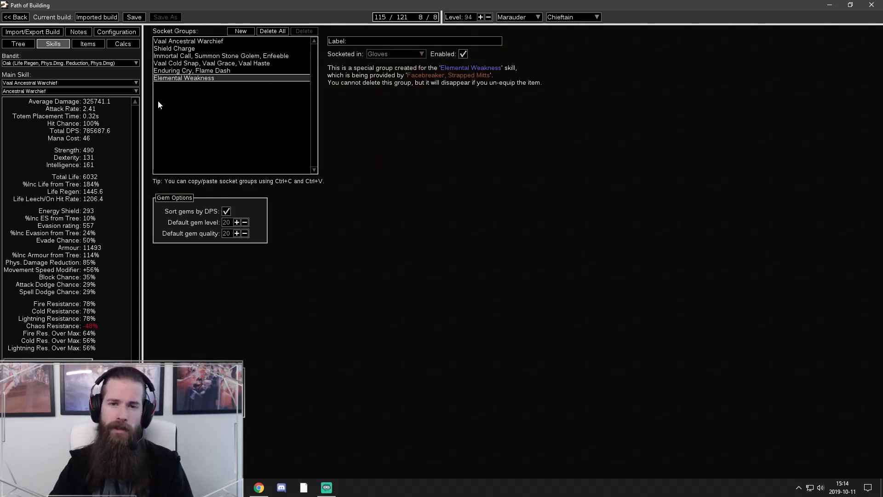
# Examine the totem bonuses of the equipped Tukohama's Fortress shield and of the Ancestral Bond keystone on the passive tree
pyautogui.click(89, 45)
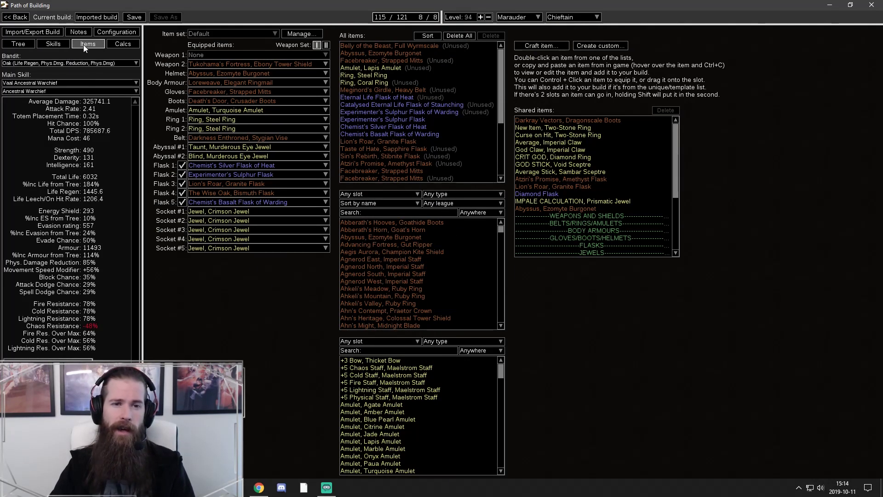
pyautogui.moveTo(256, 105)
pyautogui.moveTo(266, 64)
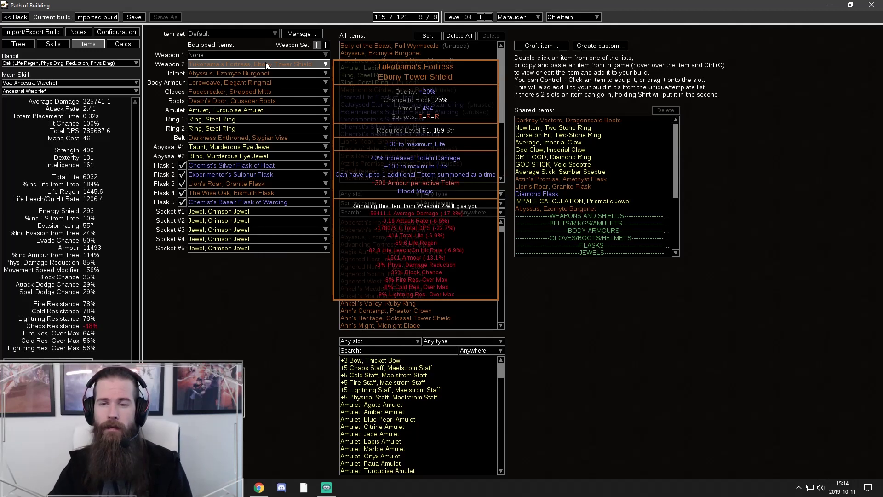
pyautogui.click(19, 44)
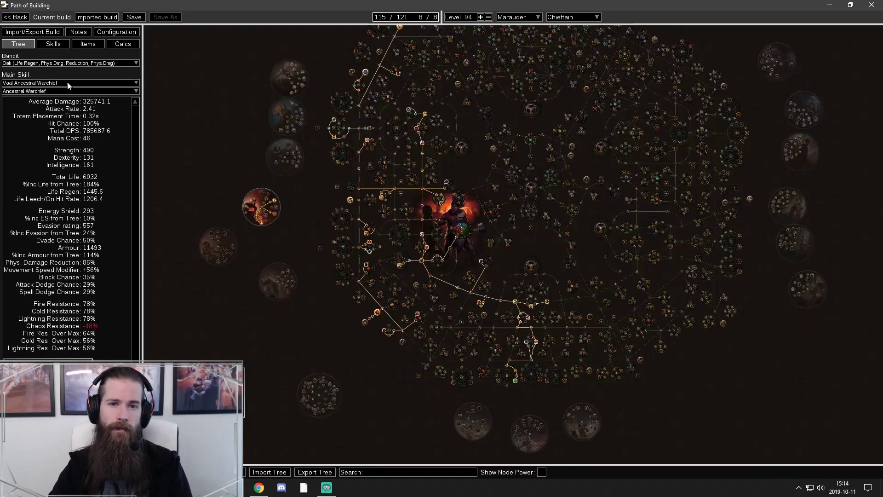
pyautogui.moveTo(373, 79); pyautogui.dragTo(371, 99)
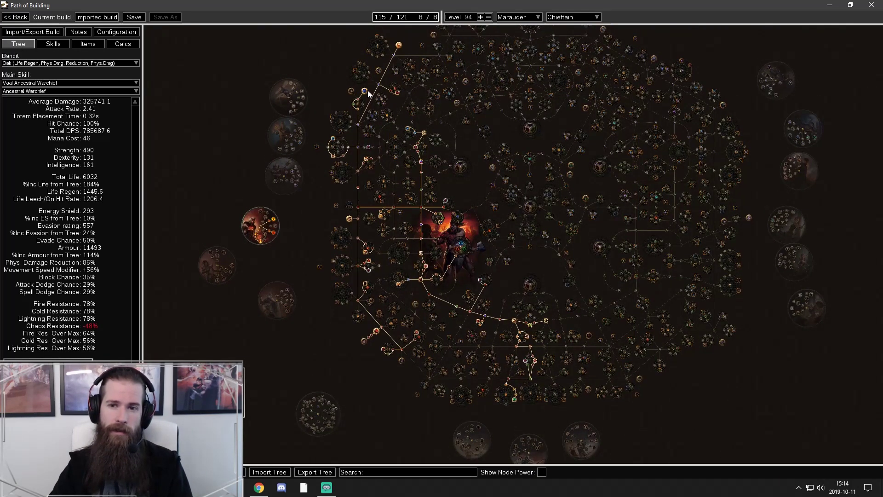
pyautogui.moveTo(368, 93)
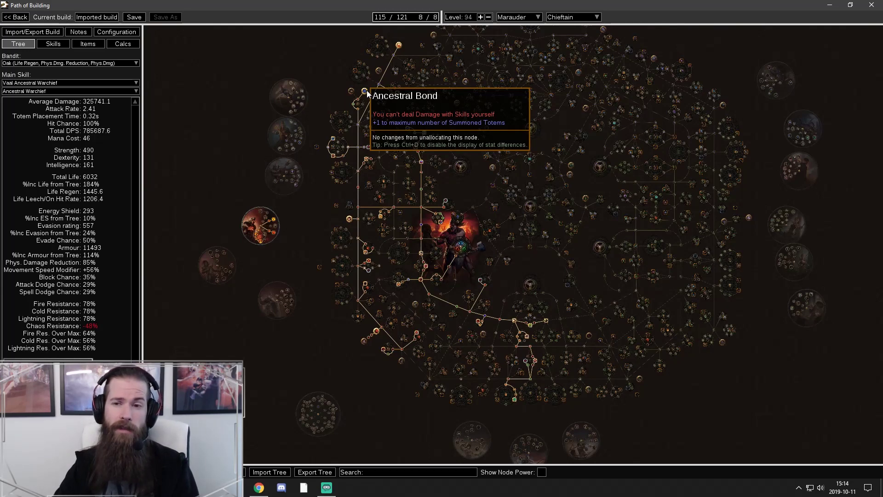
# Examine the stats of the equipped Abyssus helmet and Loreweave body armour and what removing each would change
pyautogui.click(86, 46)
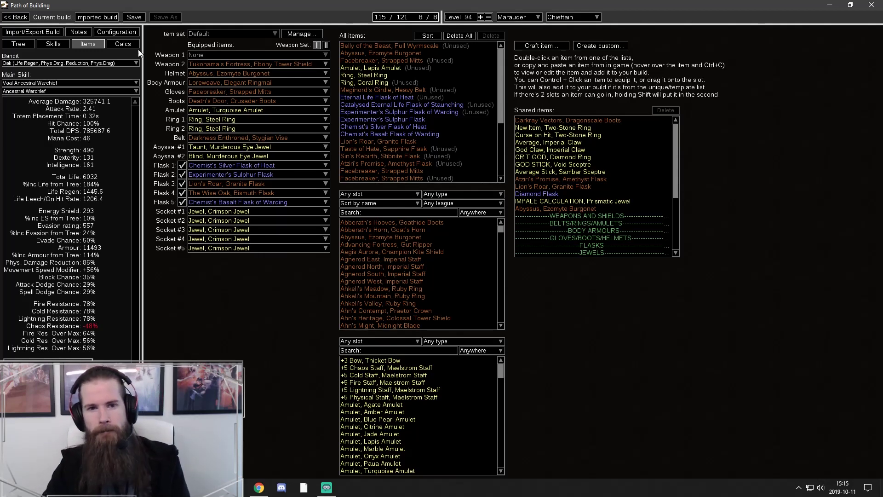
pyautogui.moveTo(245, 71)
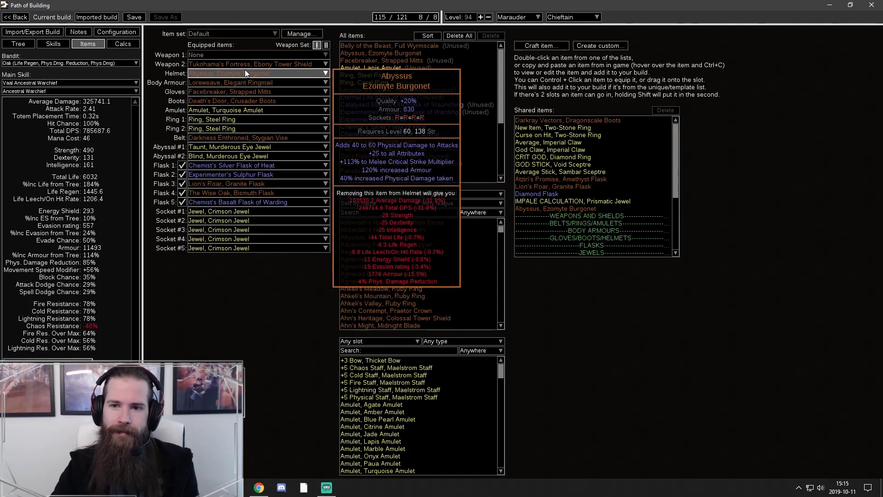
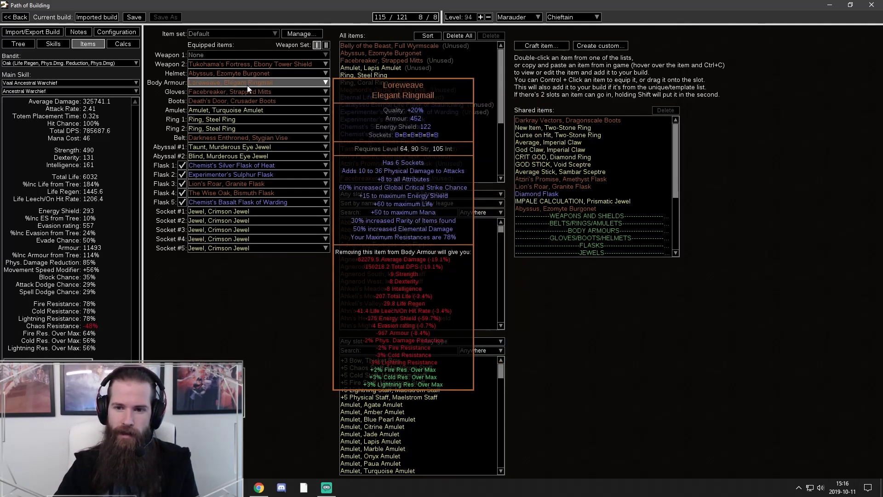
# Find the Loreweave, Elegant Ringmail in the list of all items and open it for editing
pyautogui.click(400, 104)
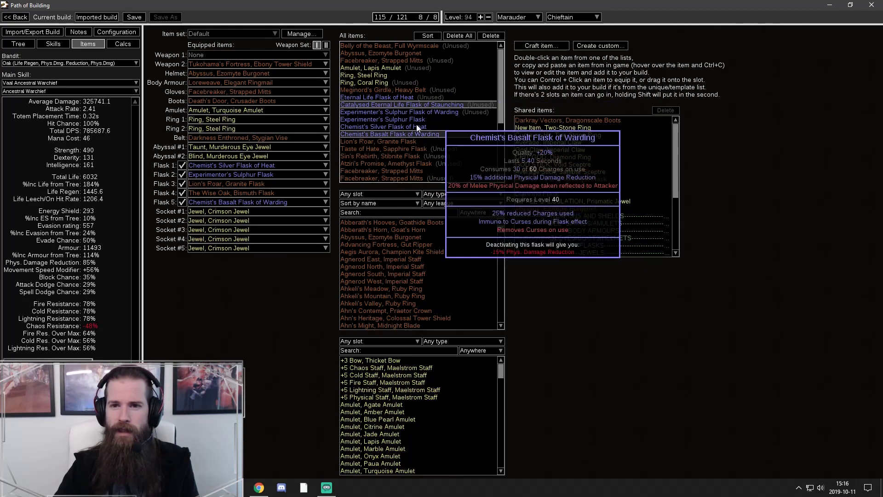
pyautogui.click(402, 148)
pyautogui.scroll(-5, 402, 148)
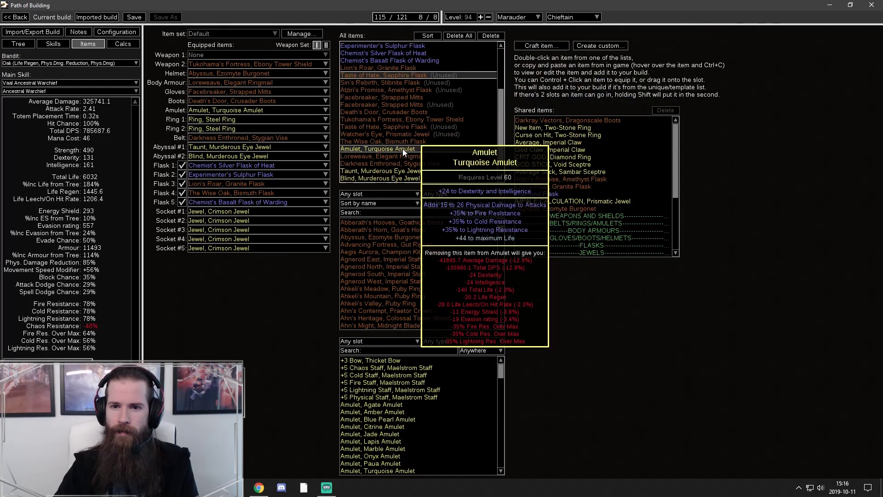
pyautogui.scroll(-1, 402, 148)
pyautogui.doubleClick(396, 144)
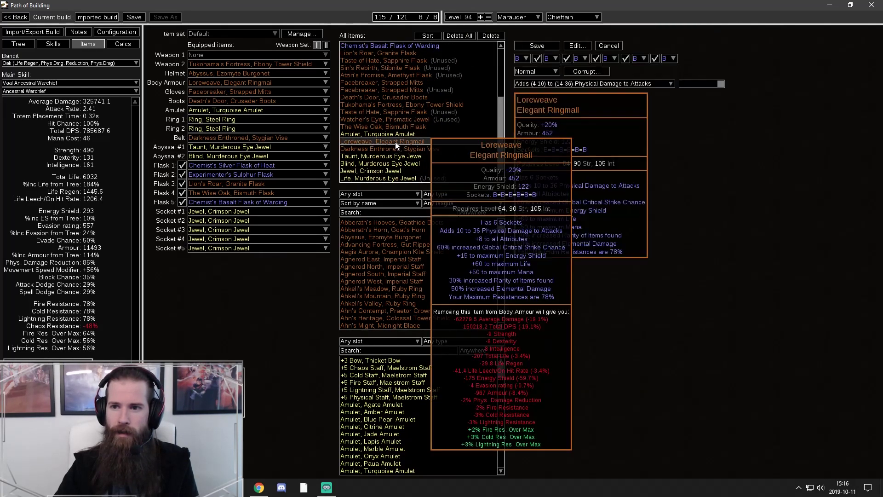
# Review the possible roll ranges of Loreweave's variable modifiers, from added physical damage through maximum resistances, and leave the editor without saving
pyautogui.click(611, 85)
pyautogui.click(612, 89)
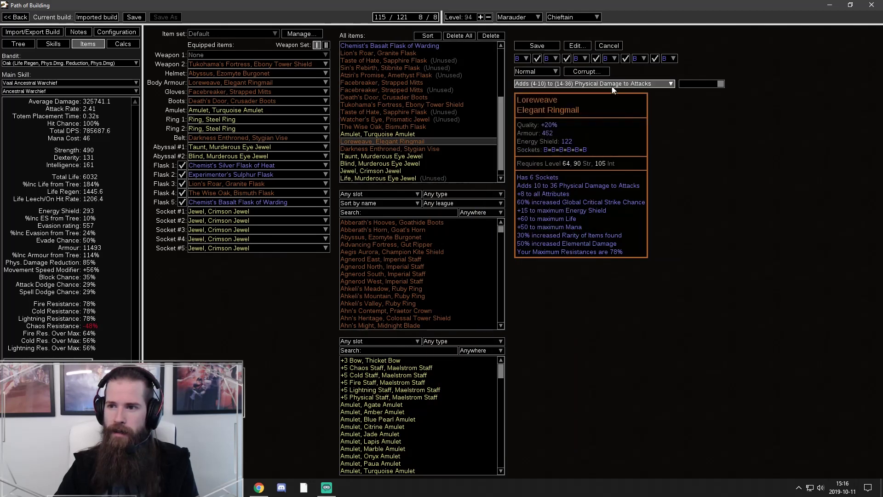
pyautogui.scroll(-4, 612, 84)
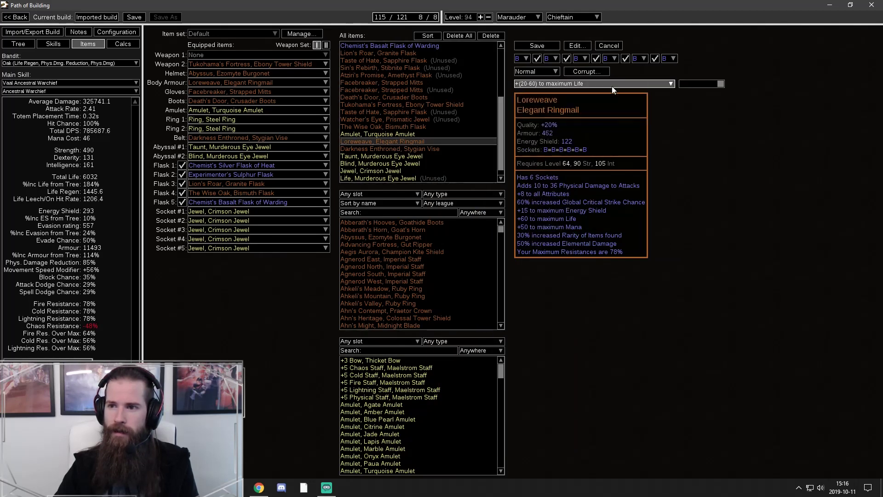
pyautogui.scroll(-5, 612, 84)
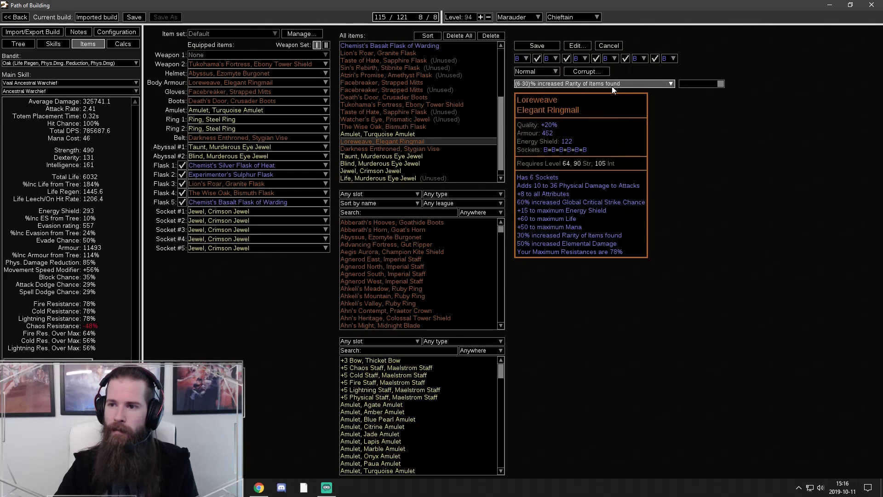
pyautogui.scroll(7, 612, 85)
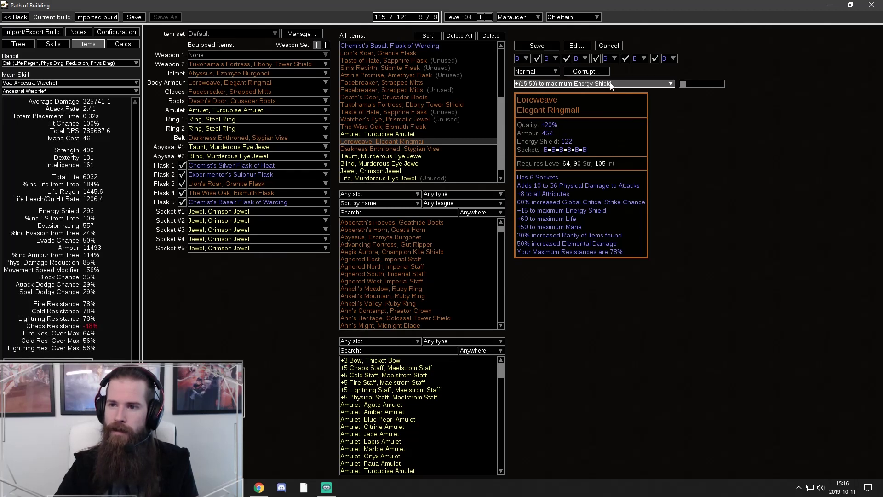
pyautogui.scroll(3, 611, 84)
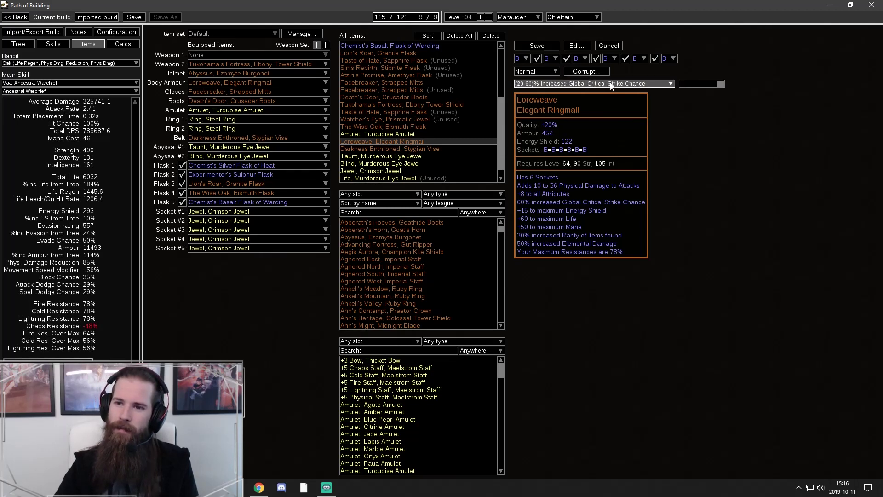
pyautogui.scroll(-3, 611, 84)
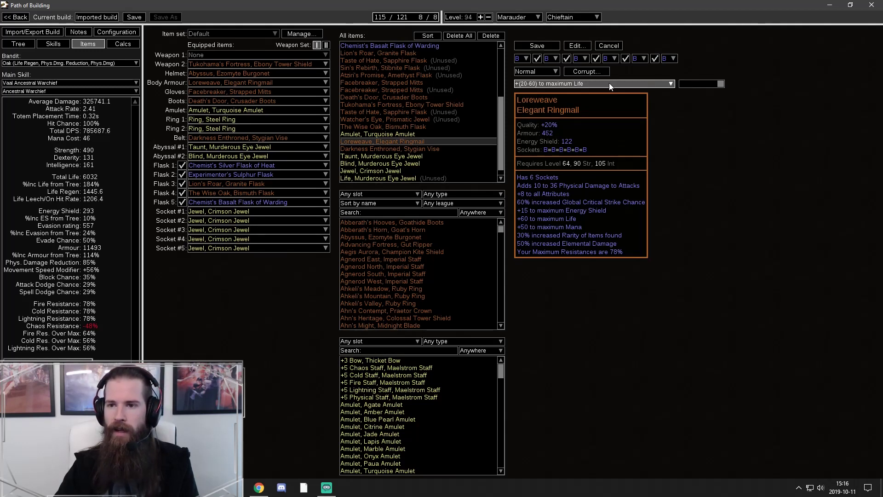
pyautogui.scroll(-1, 610, 86)
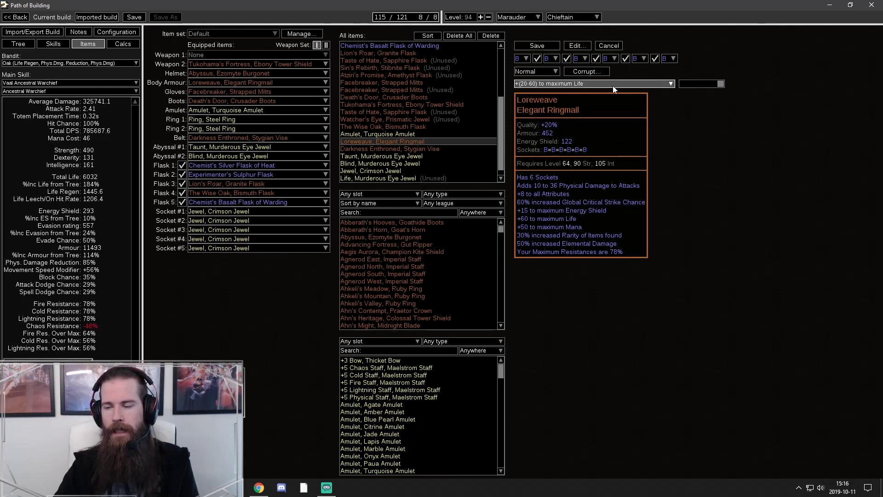
pyautogui.scroll(-2, 613, 86)
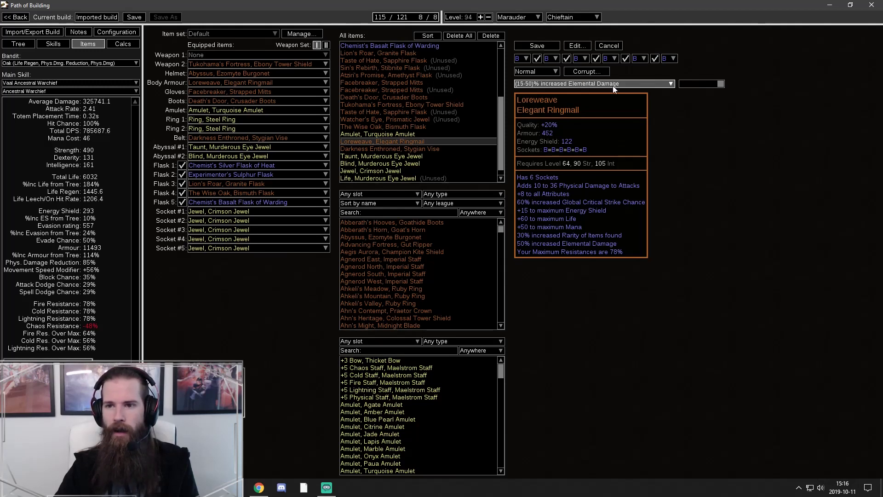
pyautogui.scroll(-2, 613, 85)
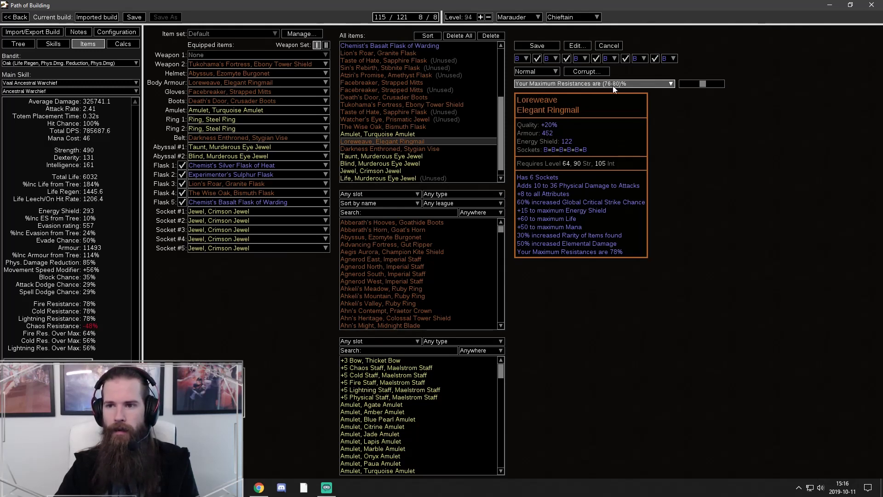
pyautogui.click(609, 46)
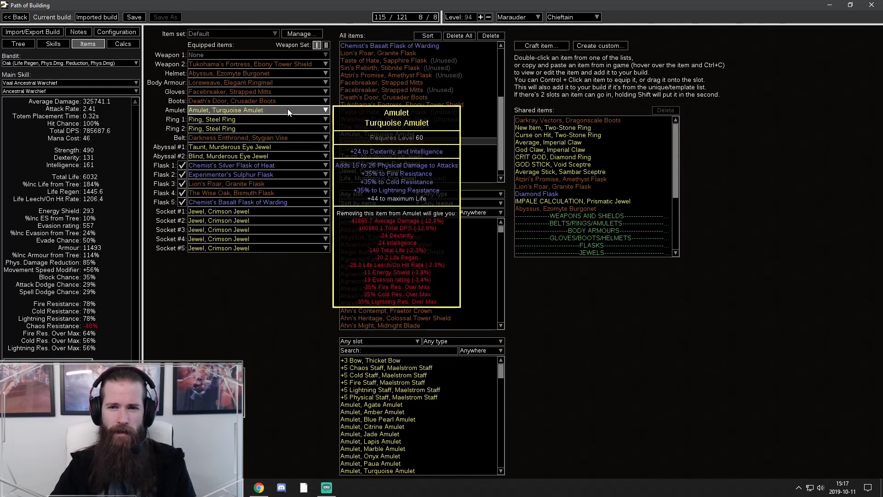
# Look at the Frenzy Charges combat setting and read the Vaal Cold Snap gem's description for how it generates those charges
pyautogui.moveTo(286, 119)
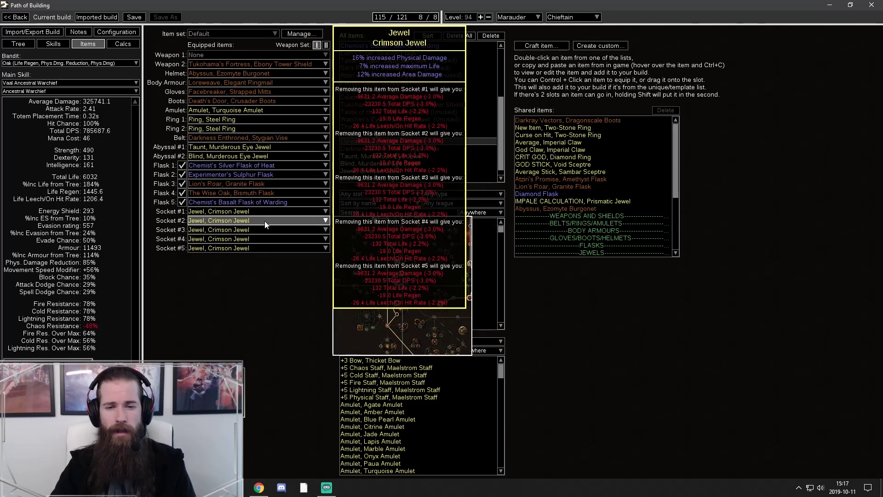
pyautogui.click(125, 32)
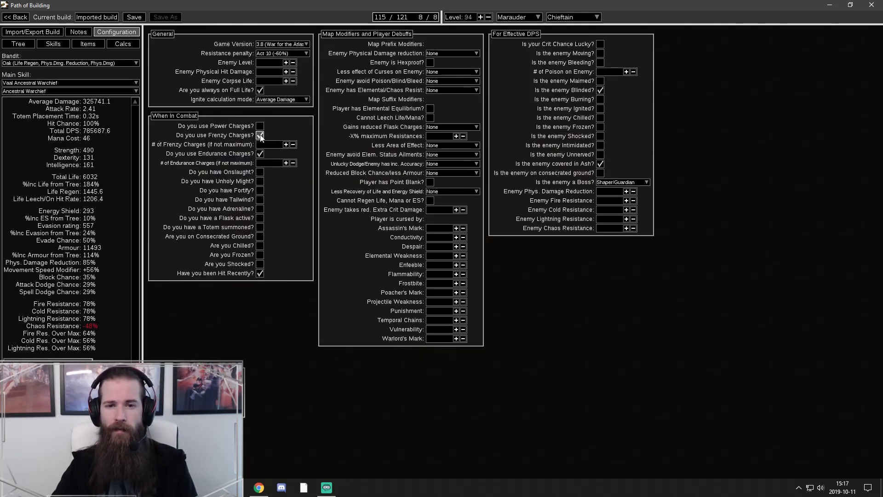
pyautogui.click(54, 43)
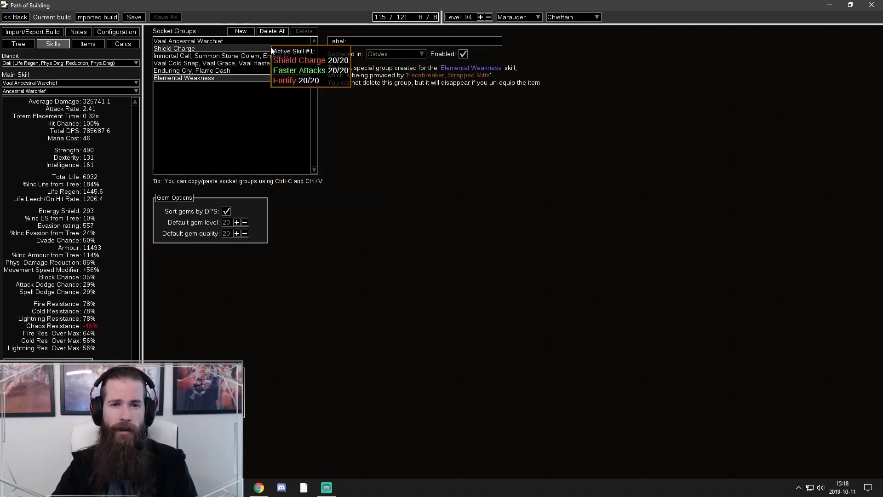
pyautogui.click(230, 56)
pyautogui.click(202, 49)
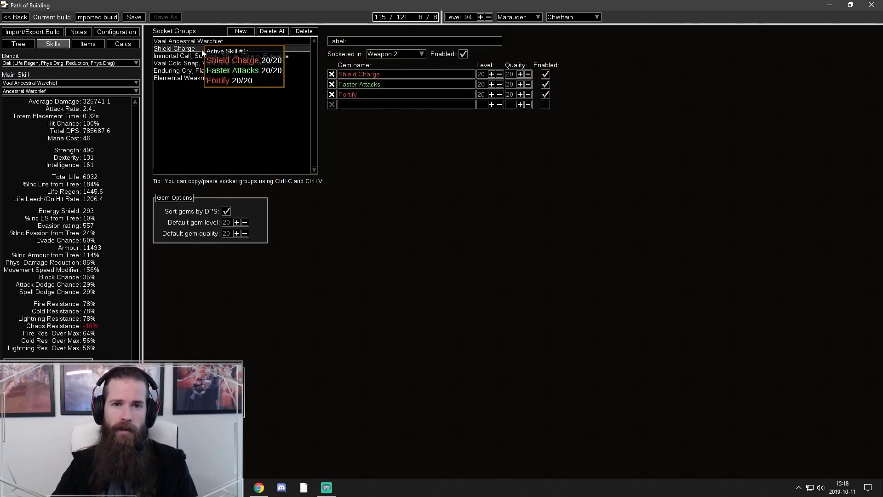
pyautogui.click(201, 63)
pyautogui.moveTo(374, 84)
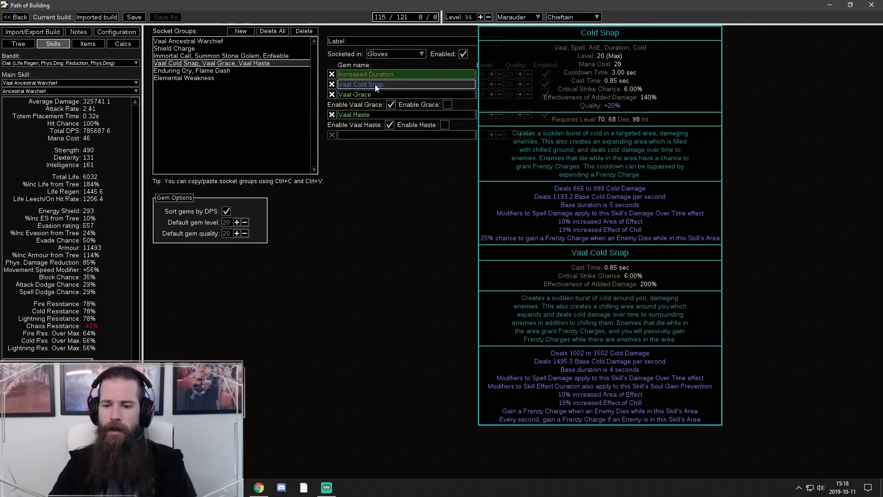
pyautogui.click(375, 84)
# Check the Endurance Charges combat setting against the gems in the Enduring Cry, Flame Dash socket group
pyautogui.click(116, 32)
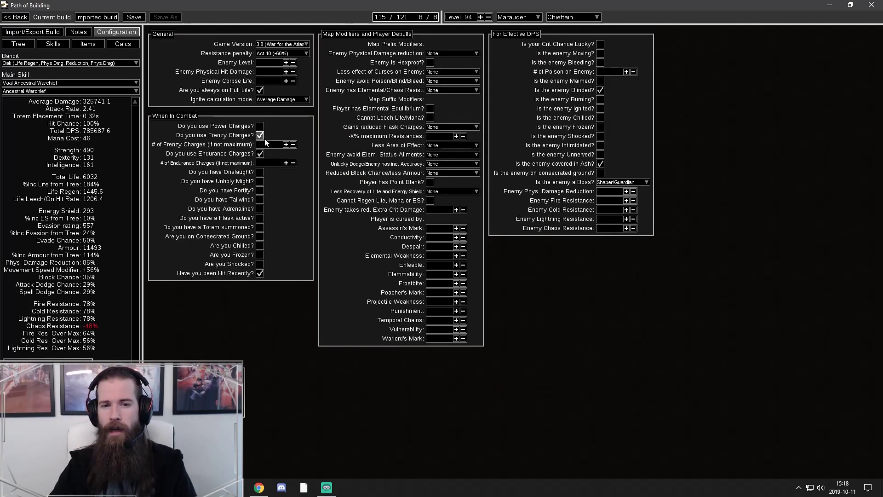
pyautogui.moveTo(606, 183)
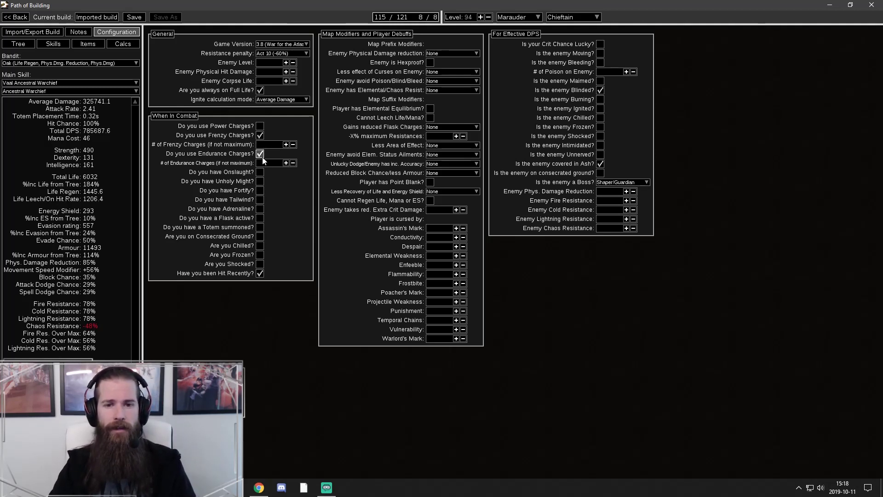
pyautogui.click(58, 43)
pyautogui.click(209, 72)
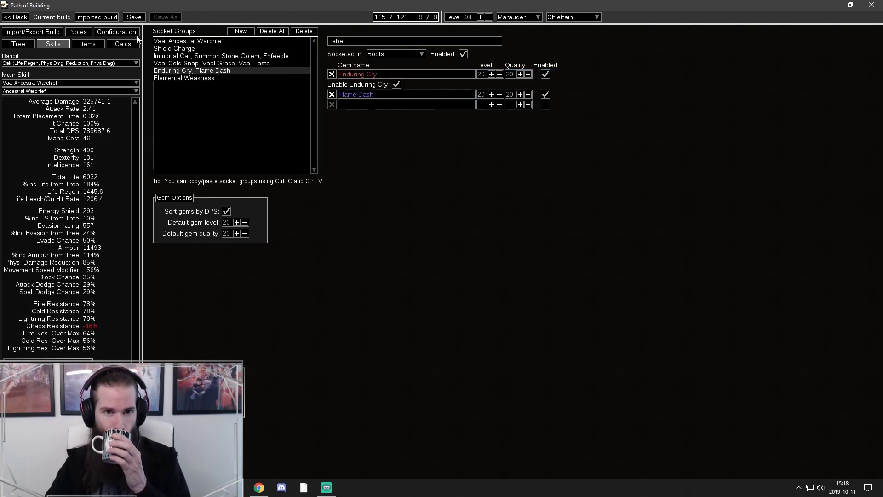
# Disable the "Have you been Hit Recently?" combat setting to compare the life regeneration, and enable it again
pyautogui.click(122, 32)
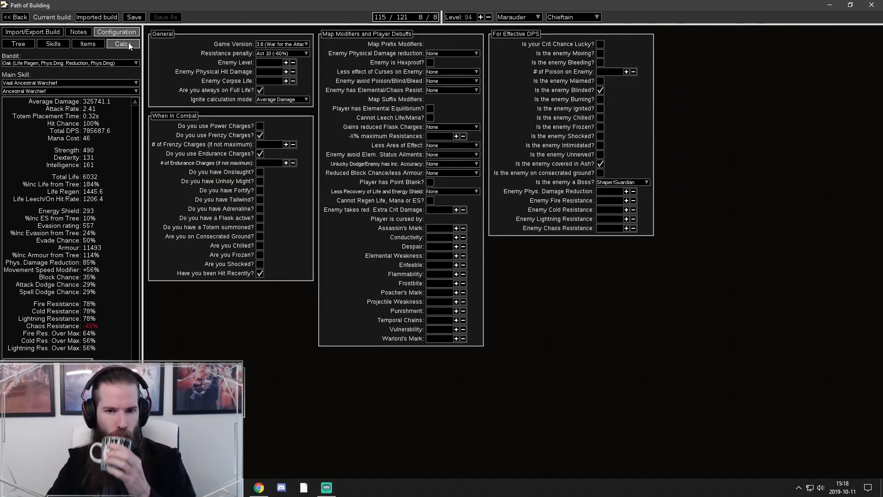
pyautogui.click(260, 273)
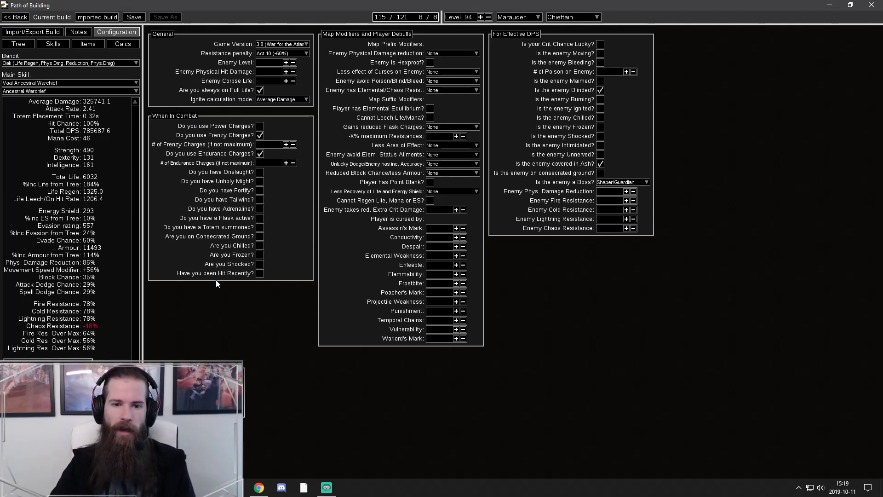
pyautogui.click(259, 275)
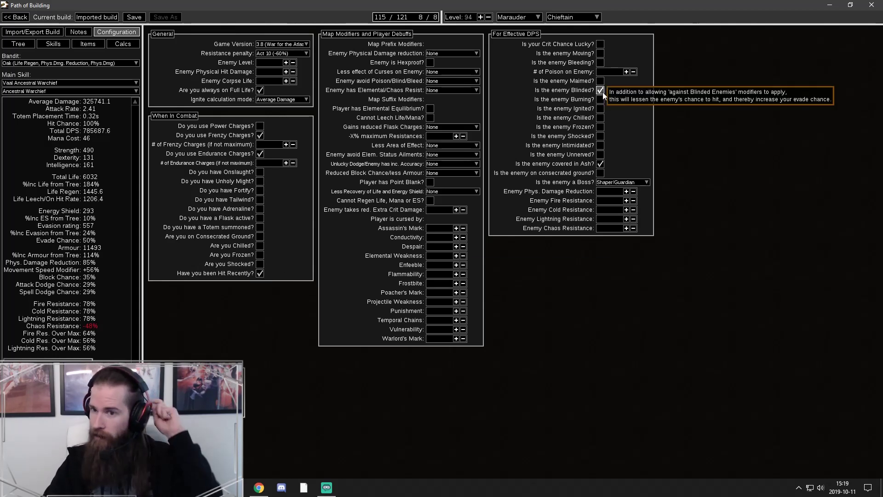
# Search the passive tree for "blind" to look for a source of the enemy Blinded setting
pyautogui.click(21, 45)
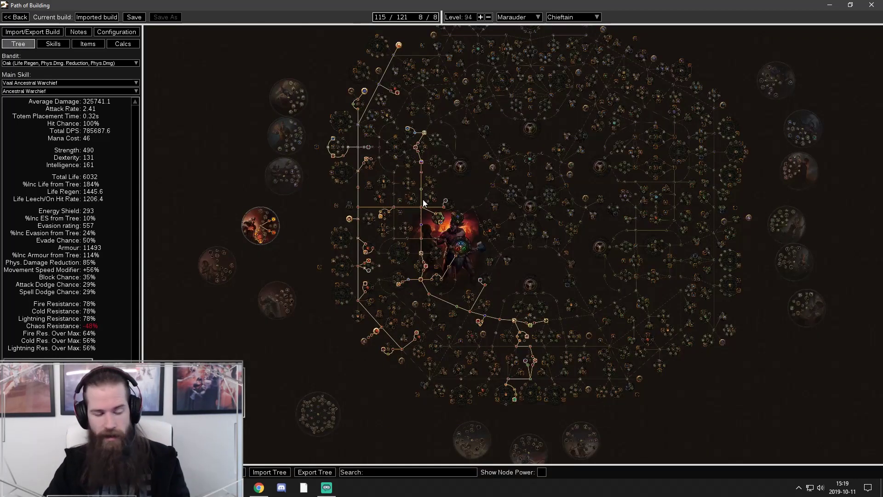
pyautogui.hotkey('ctrl', 'f')
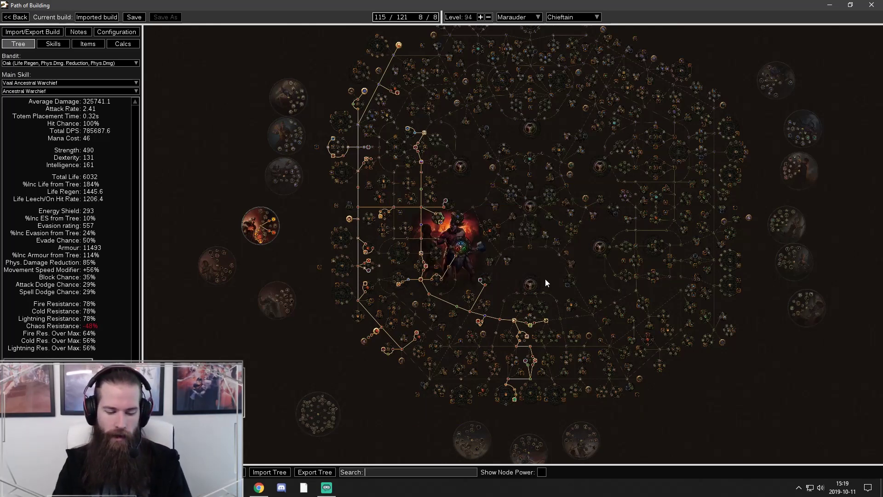
pyautogui.write('blinf')
pyautogui.press('BackSpace')
pyautogui.write('d')
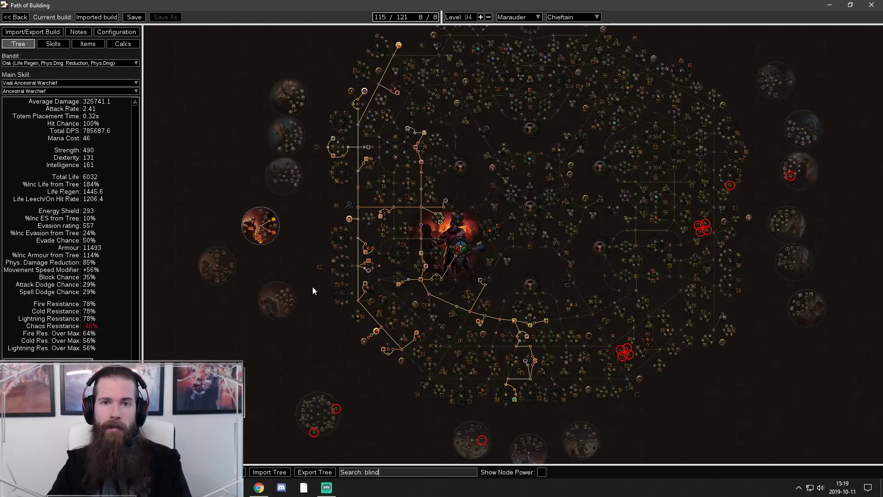
# Look for a source of blind in the Vaal Ancestral Warchief and Shield Charge groups and the two abyssal Murderous Eye Jewels
pyautogui.click(59, 46)
pyautogui.click(207, 41)
pyautogui.click(213, 49)
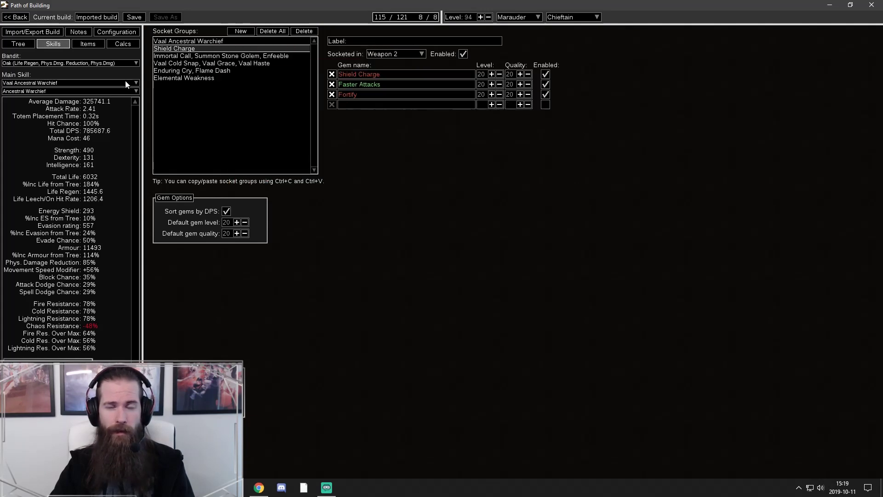
pyautogui.click(86, 45)
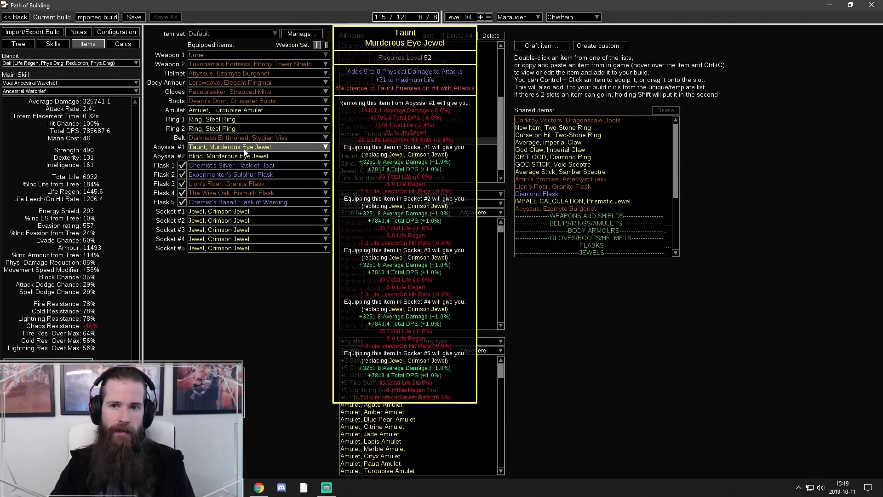
pyautogui.moveTo(247, 153)
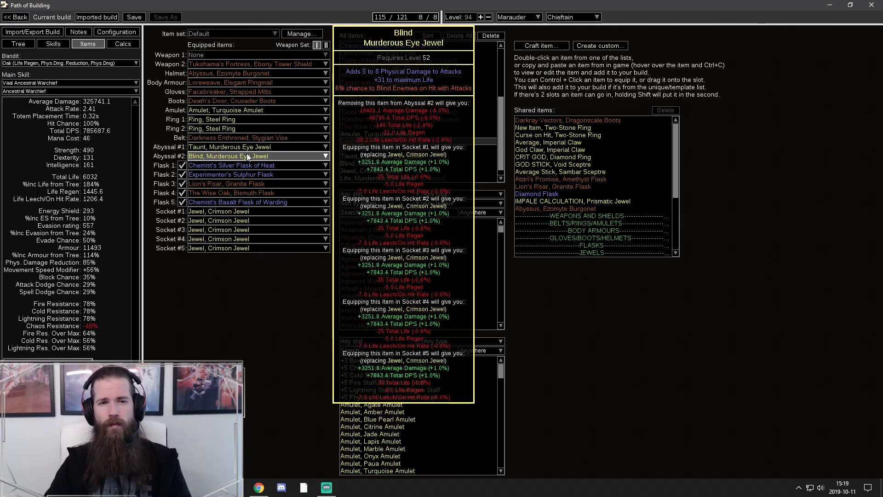
# Review the Vaal Ancestral Warchief gems and search the passive tree for "ash" to trace the "Is the enemy covered in Ash?" setting
pyautogui.click(61, 43)
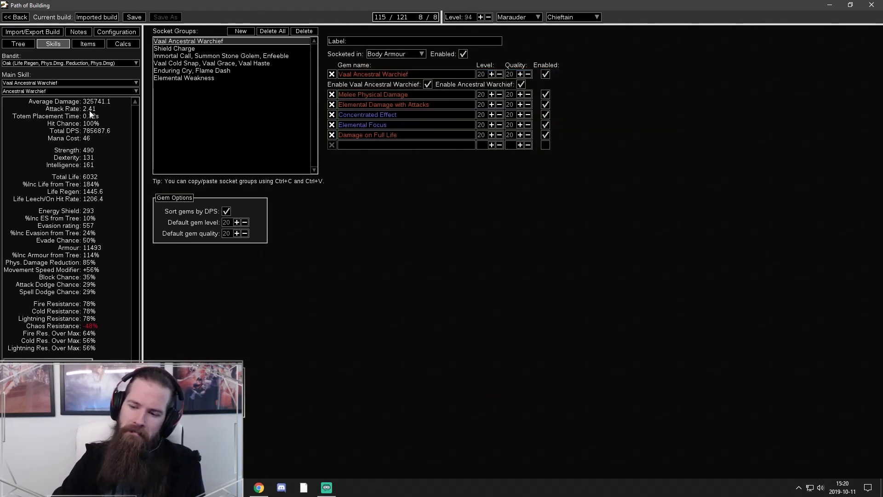
pyautogui.click(116, 32)
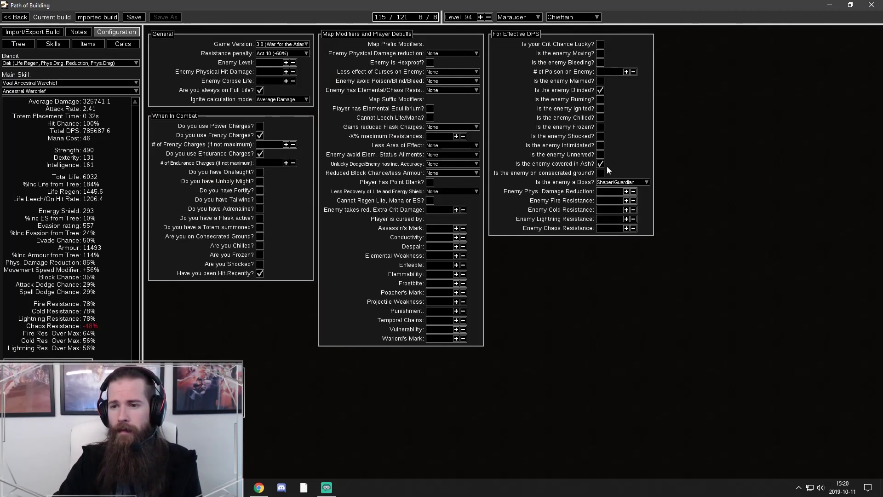
pyautogui.moveTo(604, 167)
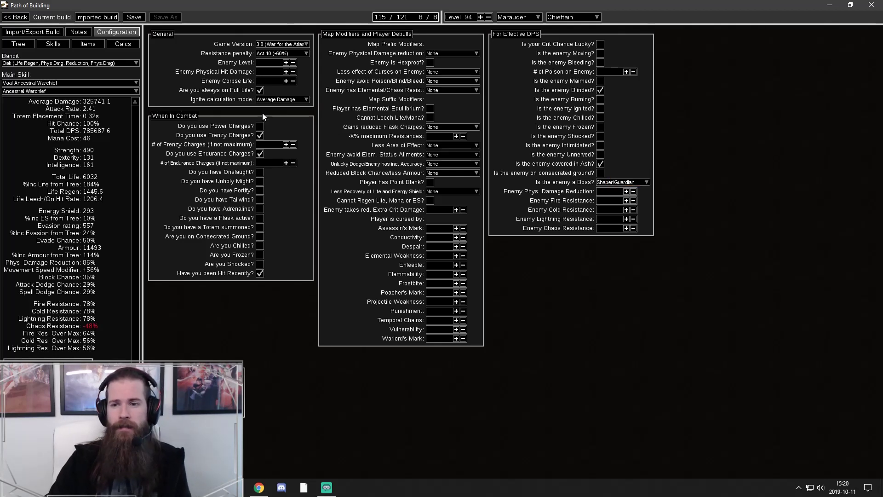
pyautogui.click(17, 44)
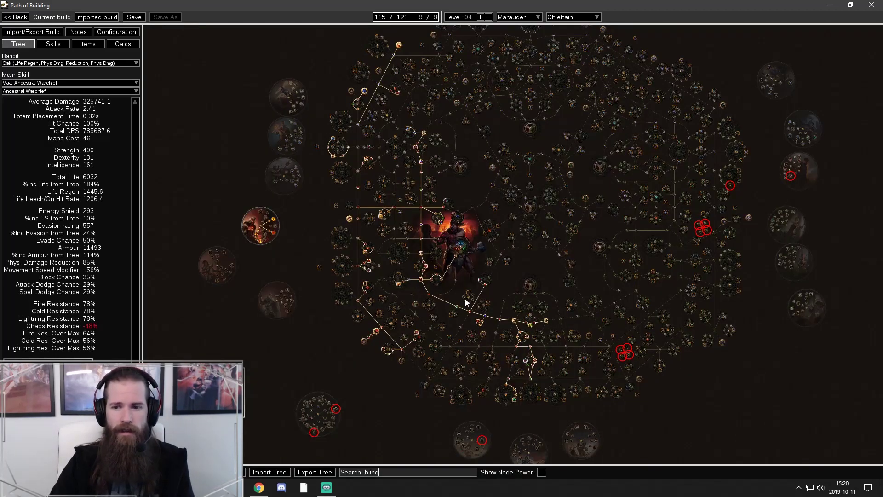
pyautogui.moveTo(538, 256); pyautogui.dragTo(546, 241)
pyautogui.hotkey('ctrl', 'f')
pyautogui.write('ash')
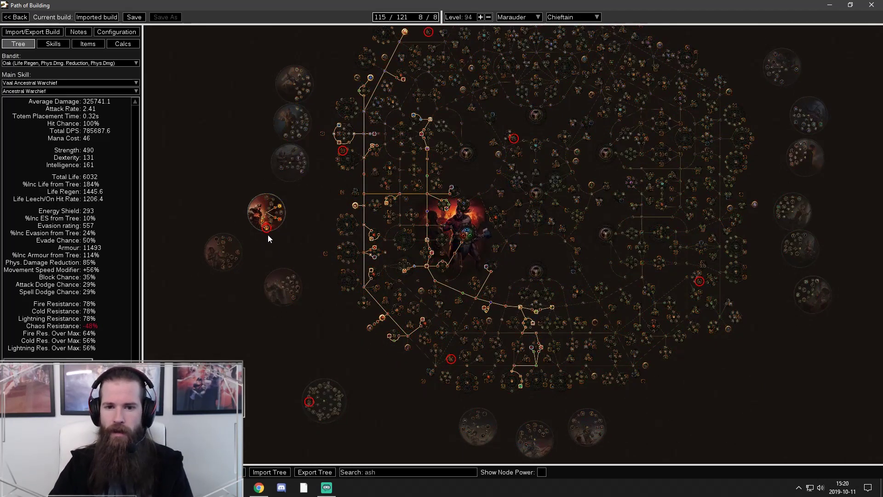
# Examine the Hinekora, Death's Fury node in the Chieftain ascendancy as the source of the ash setting, and look over the other search matches
pyautogui.scroll(6, 268, 234)
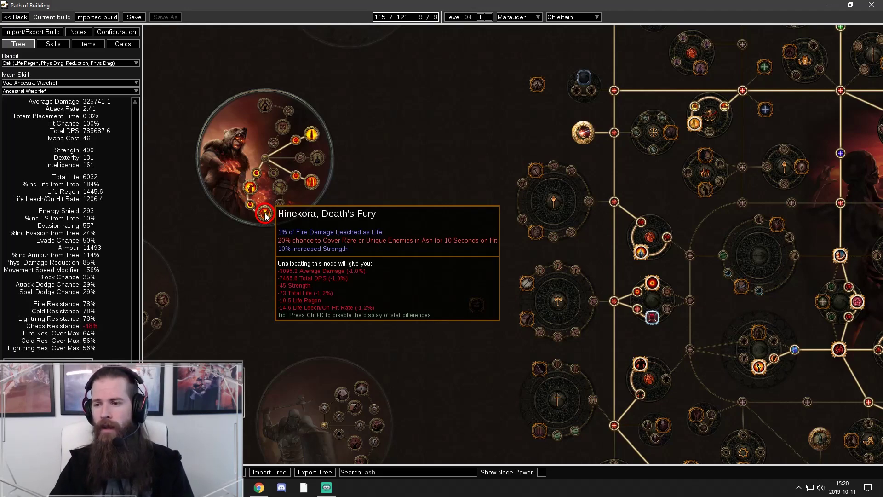
pyautogui.scroll(-2, 727, 129)
pyautogui.moveTo(699, 200); pyautogui.dragTo(557, 145)
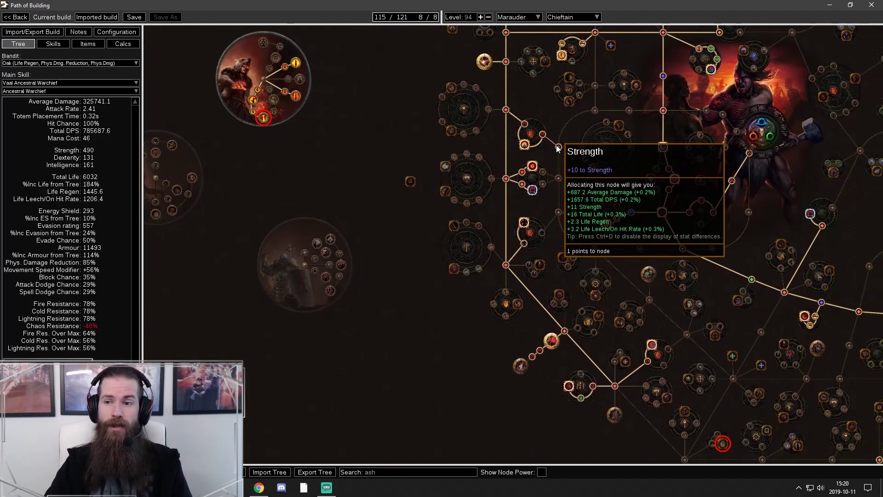
pyautogui.scroll(-2, 556, 145)
pyautogui.scroll(-3, 586, 231)
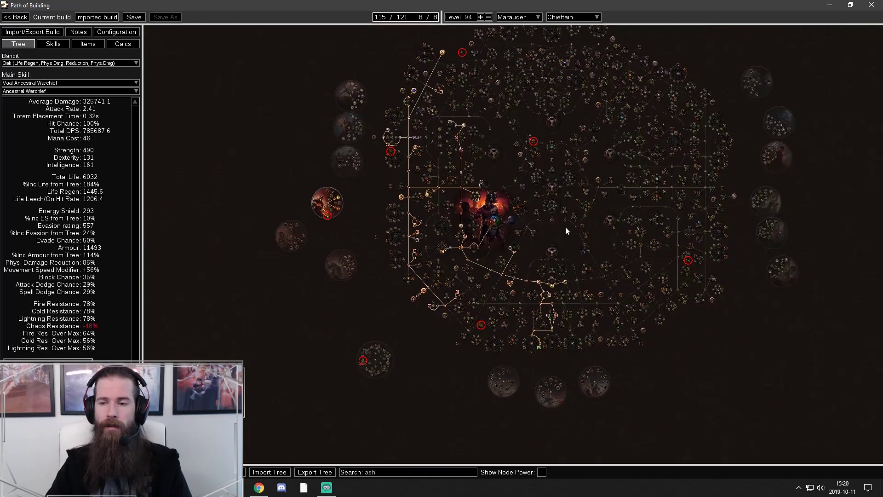
pyautogui.moveTo(566, 230); pyautogui.dragTo(551, 225)
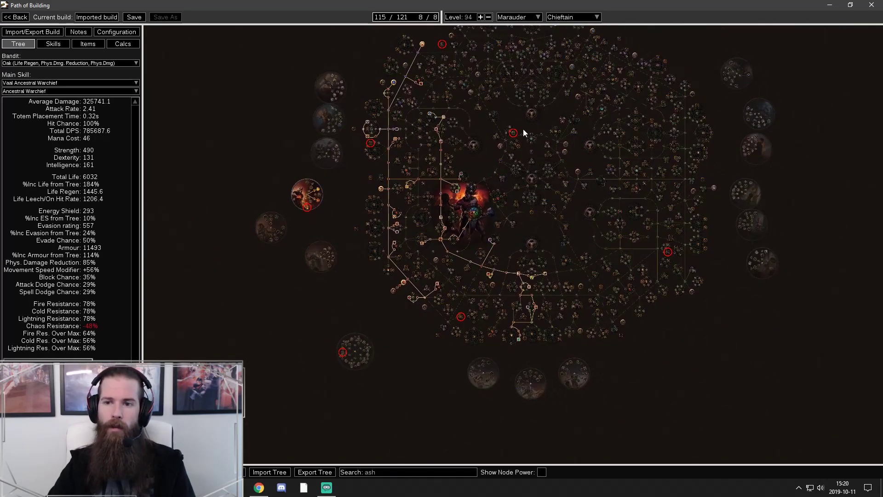
pyautogui.moveTo(525, 120); pyautogui.dragTo(529, 112)
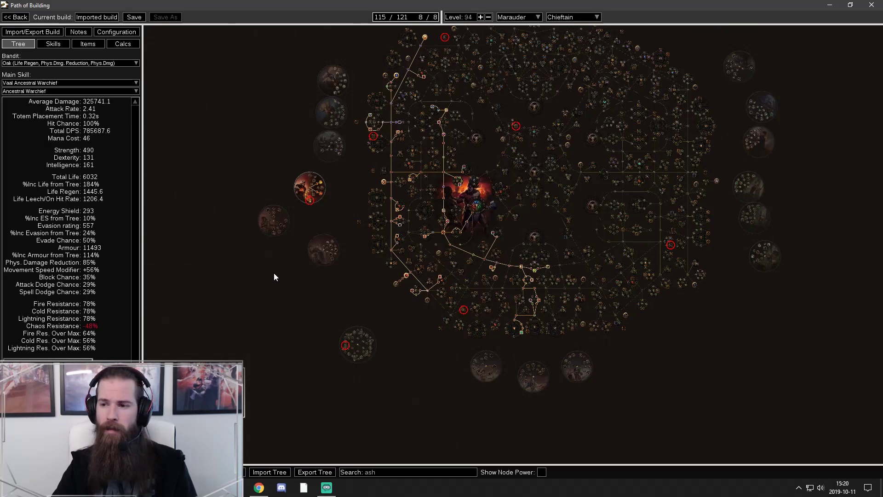
# Look through the build's items, notes and configuration settings, and examine the Vaal Ancestral Warchief calculation breakdown
pyautogui.click(91, 47)
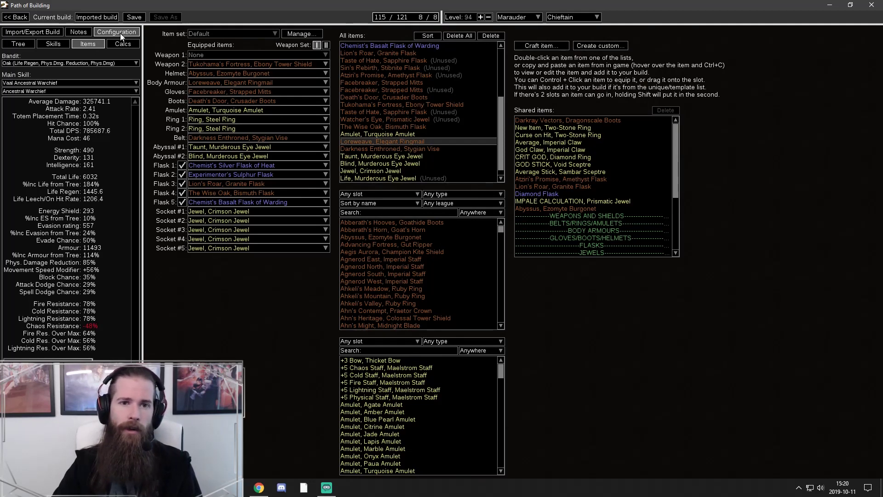
pyautogui.click(121, 44)
pyautogui.click(88, 33)
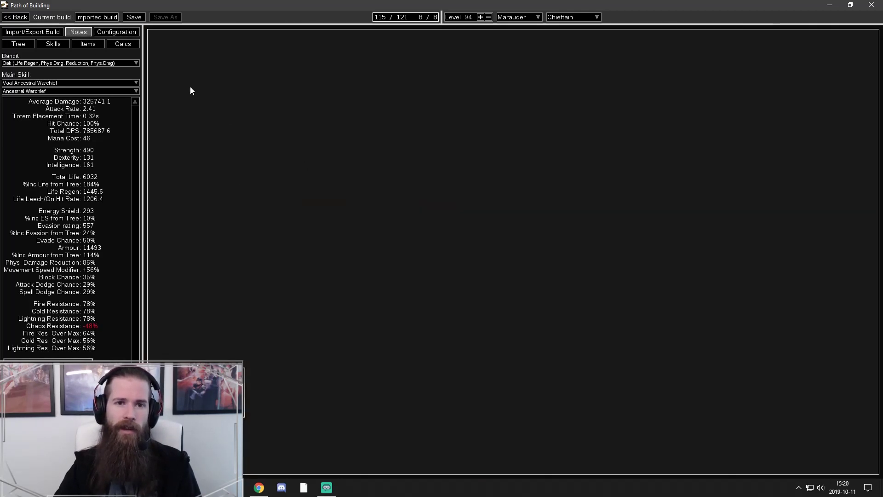
pyautogui.click(122, 32)
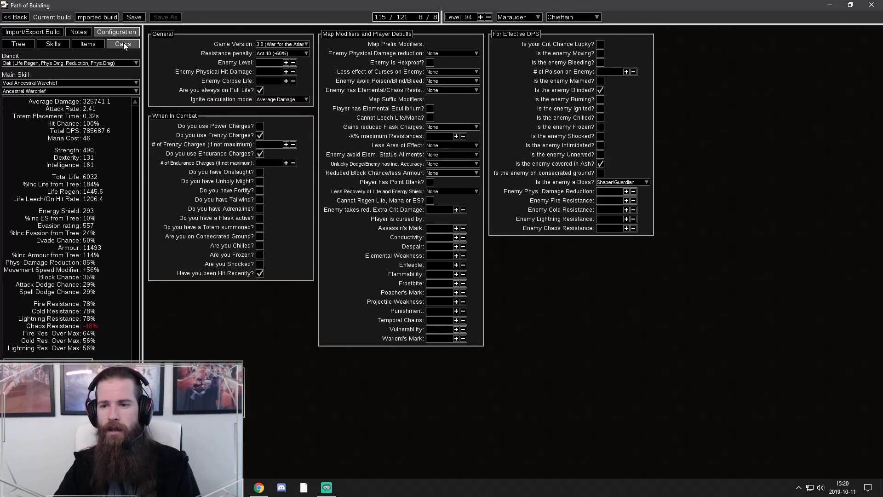
pyautogui.click(123, 43)
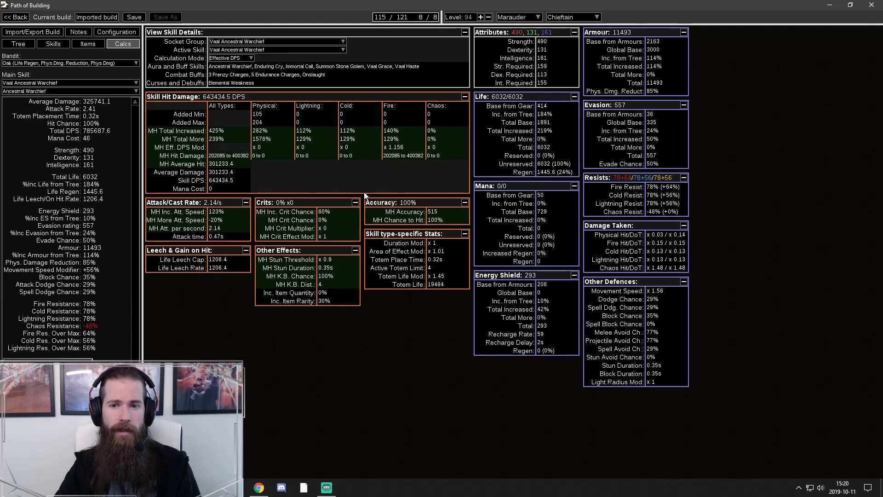
pyautogui.moveTo(397, 158)
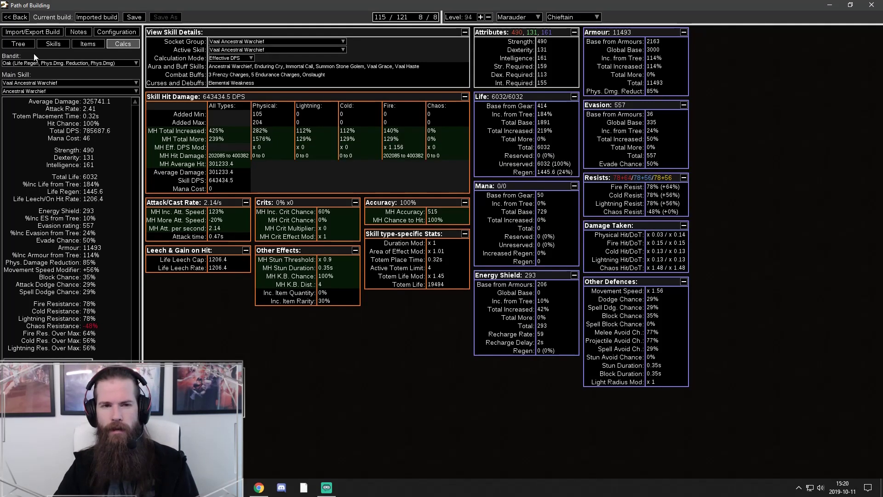
# Check the Avatar of Fire passive on the tree, and revisit the calculation breakdown and the equipped items
pyautogui.click(19, 44)
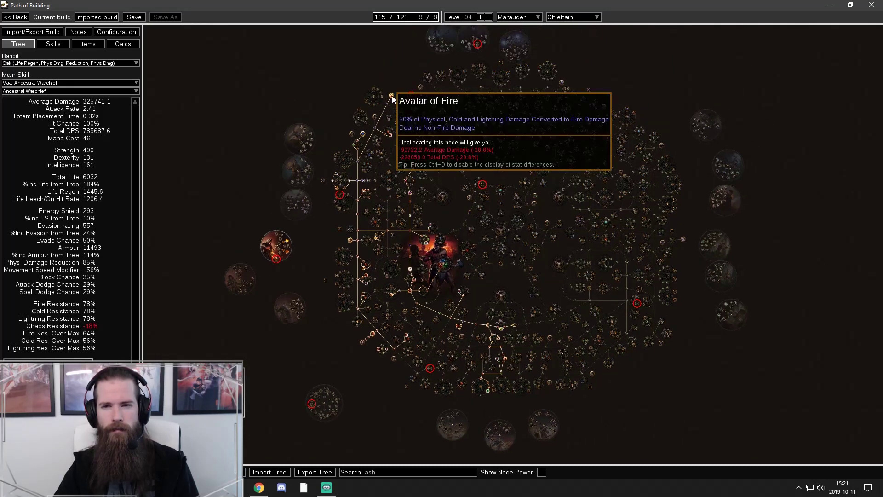
pyautogui.click(119, 34)
pyautogui.click(122, 44)
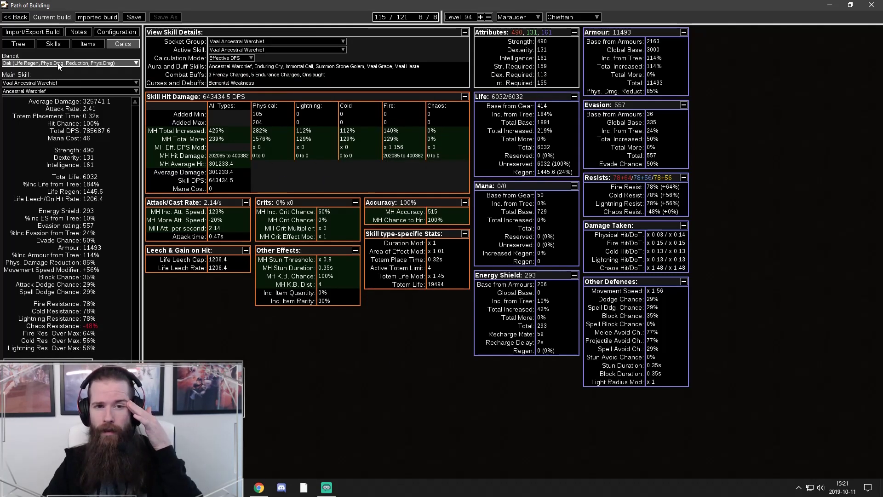
pyautogui.click(81, 46)
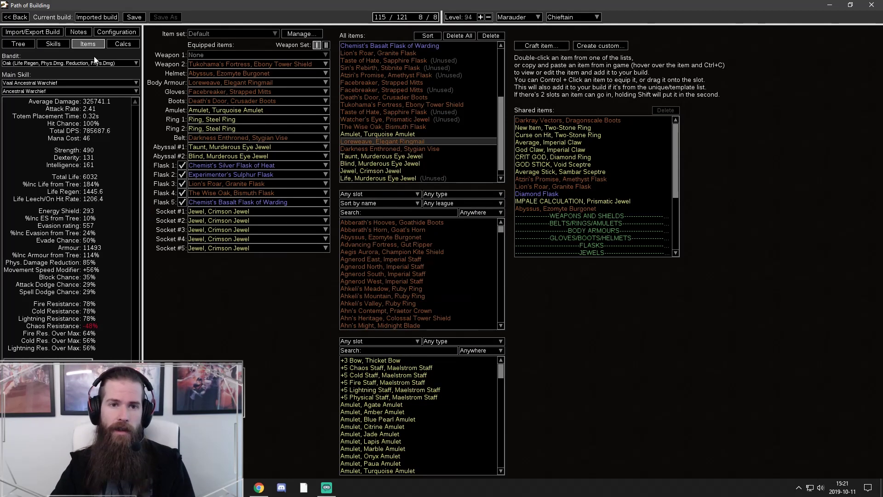
# Close the imported build without saving it and open the SneakyFB build from the 3.8 folder
pyautogui.click(22, 18)
pyautogui.click(436, 257)
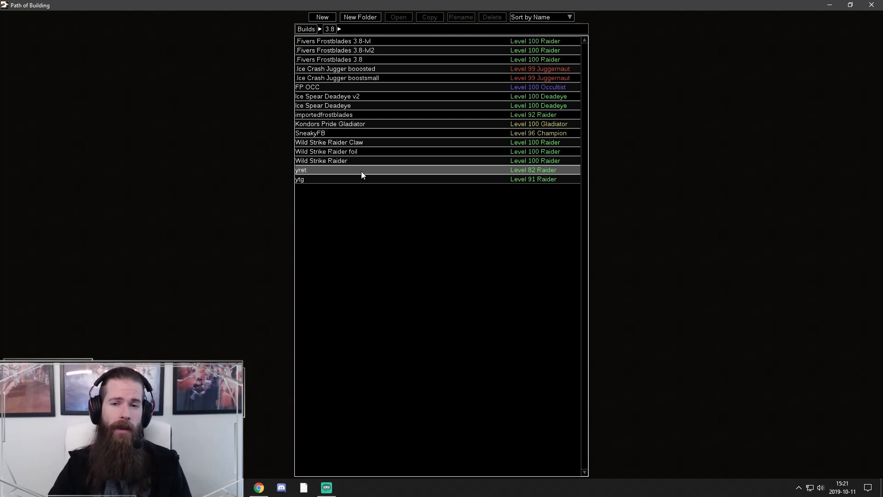
pyautogui.click(330, 136)
pyautogui.doubleClick(329, 137)
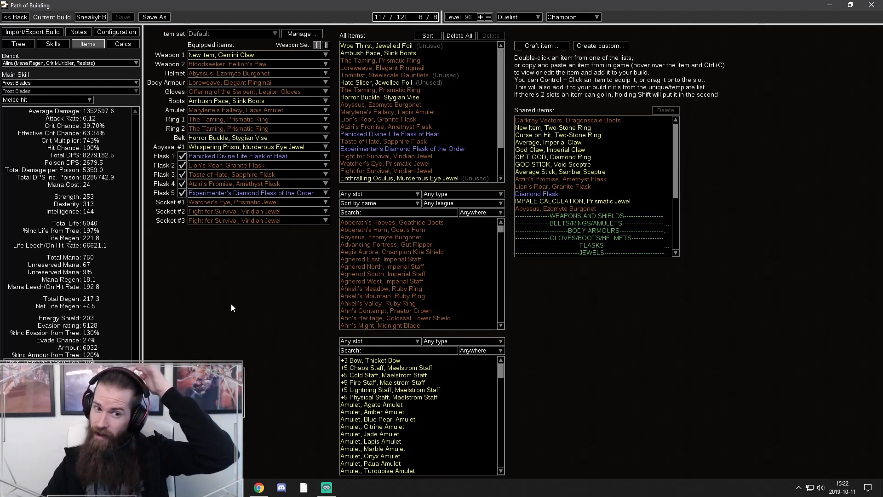
# Convert the SneakyFB passive tree to 3.8, then discard the conversion and reopen the build
pyautogui.click(18, 43)
pyautogui.scroll(-5, 474, 358)
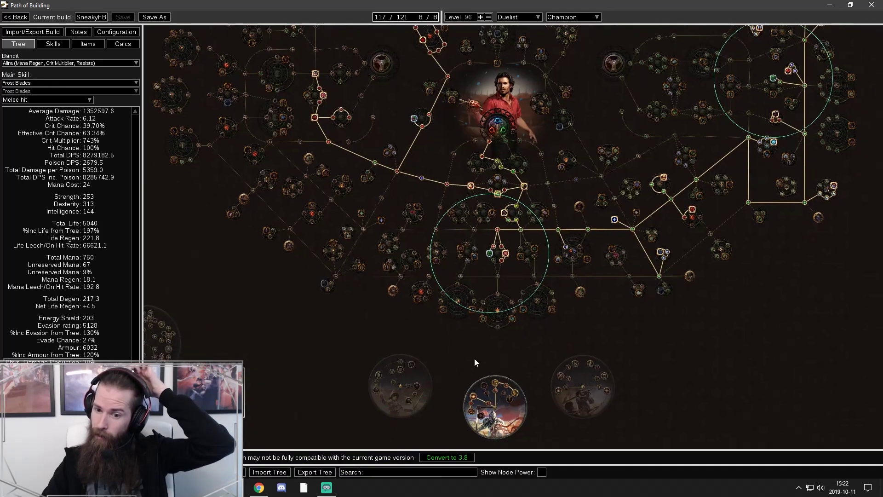
pyautogui.click(427, 458)
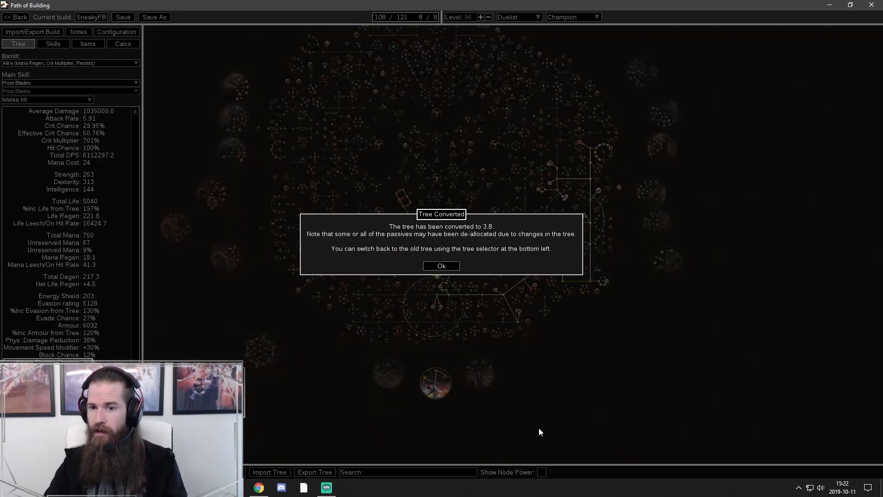
pyautogui.press('Return')
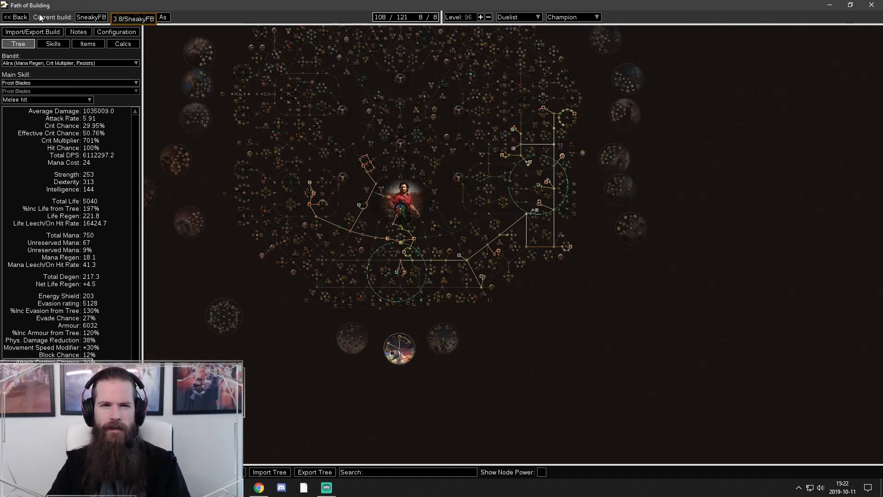
pyautogui.click(15, 17)
pyautogui.click(445, 260)
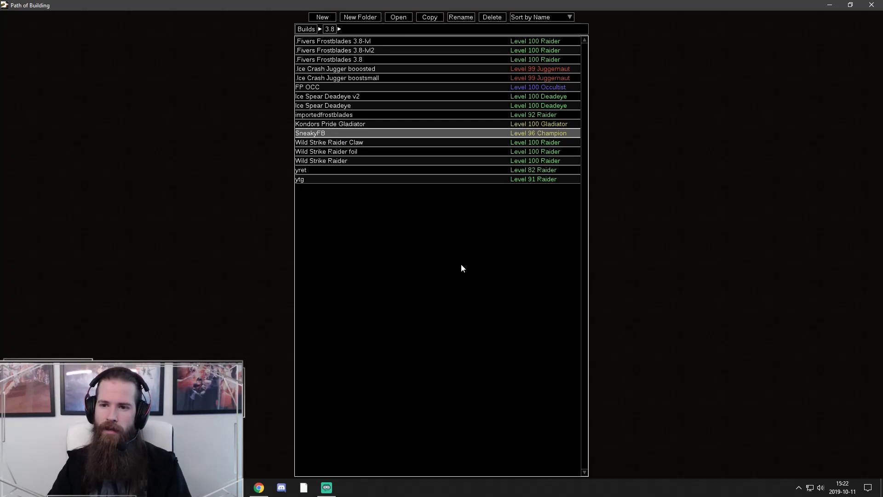
pyautogui.press('Return')
# Review the whole SneakyFB passive tree and check the required level for its allocated points
pyautogui.click(7, 46)
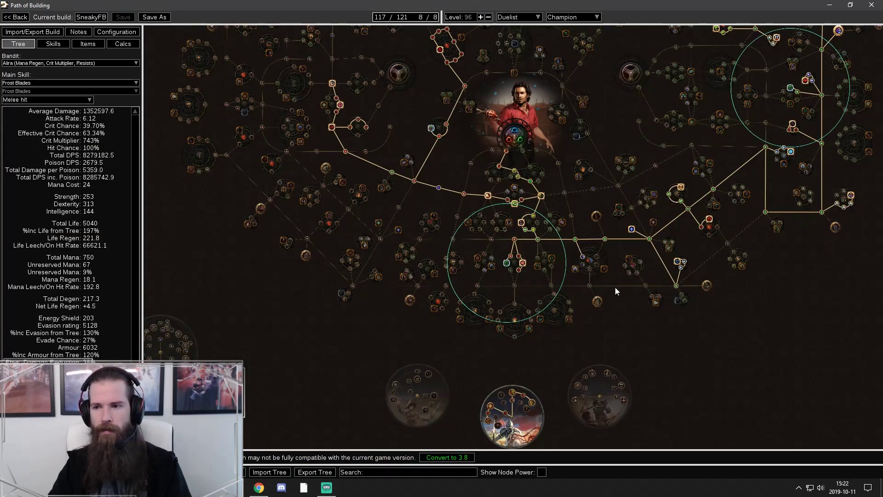
pyautogui.scroll(-4, 567, 283)
pyautogui.scroll(-2, 530, 272)
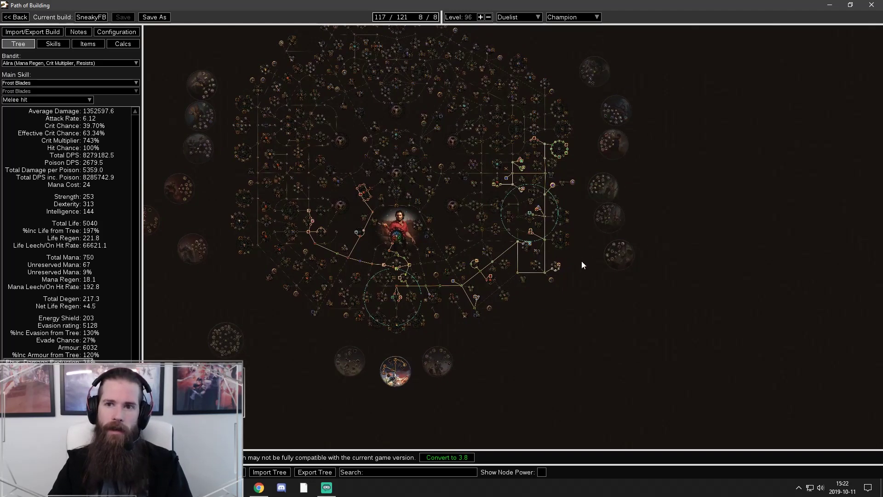
pyautogui.moveTo(410, 23)
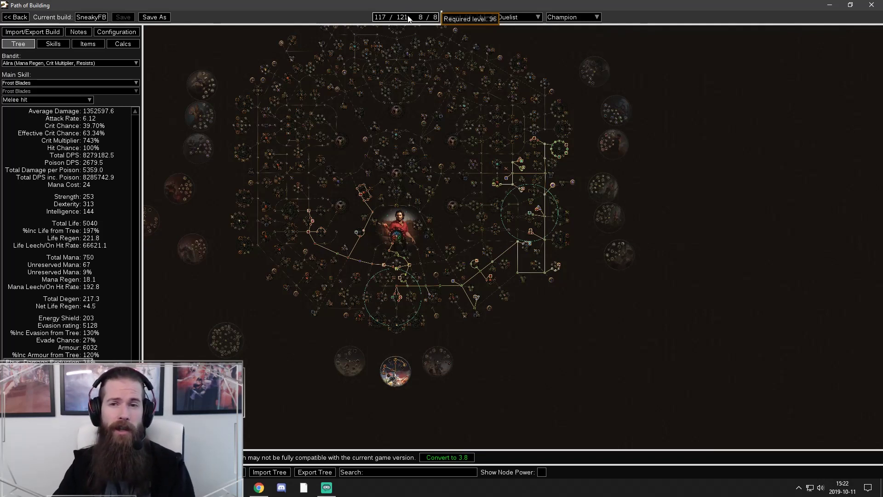
pyautogui.moveTo(467, 130)
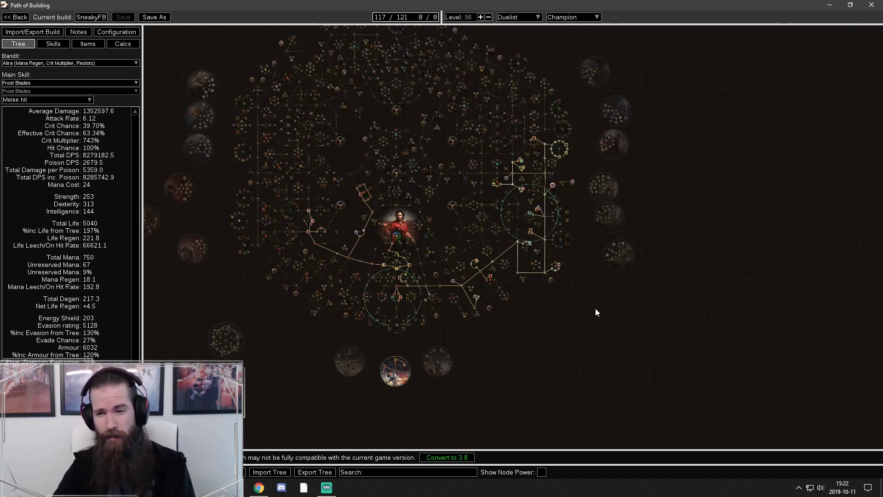
pyautogui.moveTo(597, 312); pyautogui.dragTo(607, 309)
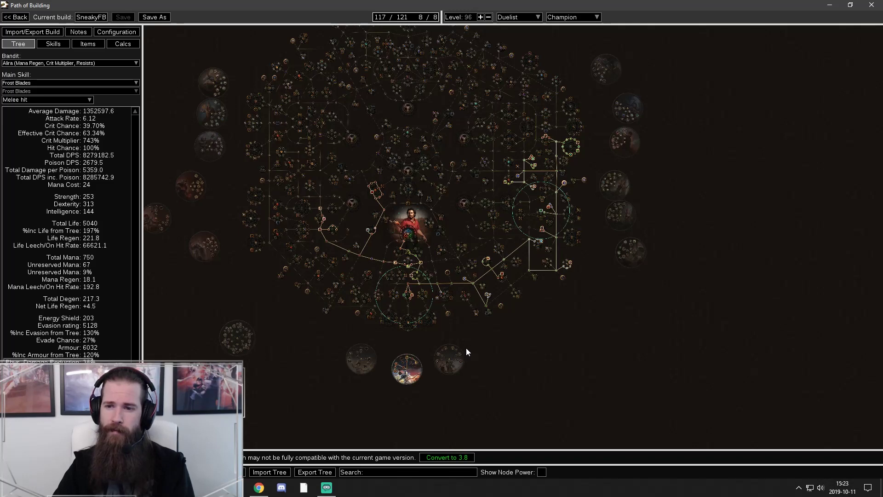
# Inspect the Acrobatics and Phase Acrobatics nodes on the passive tree for their effect on dodge chance
pyautogui.scroll(5, 584, 192)
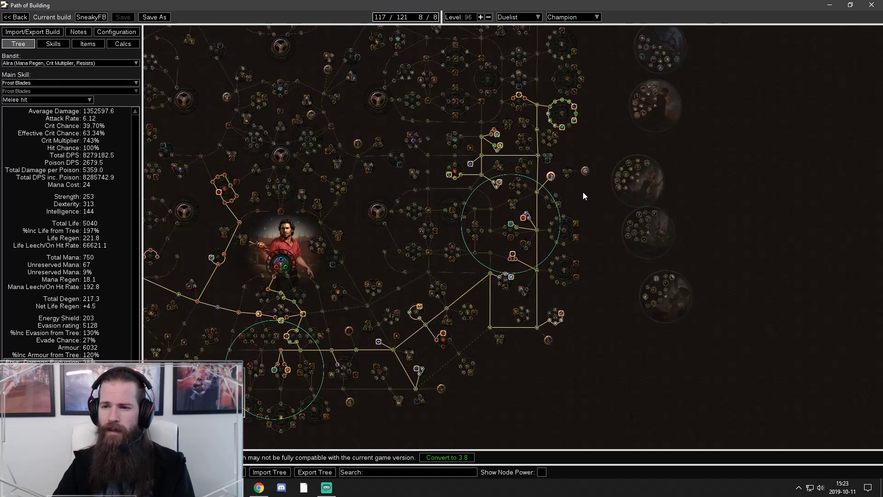
pyautogui.moveTo(519, 162)
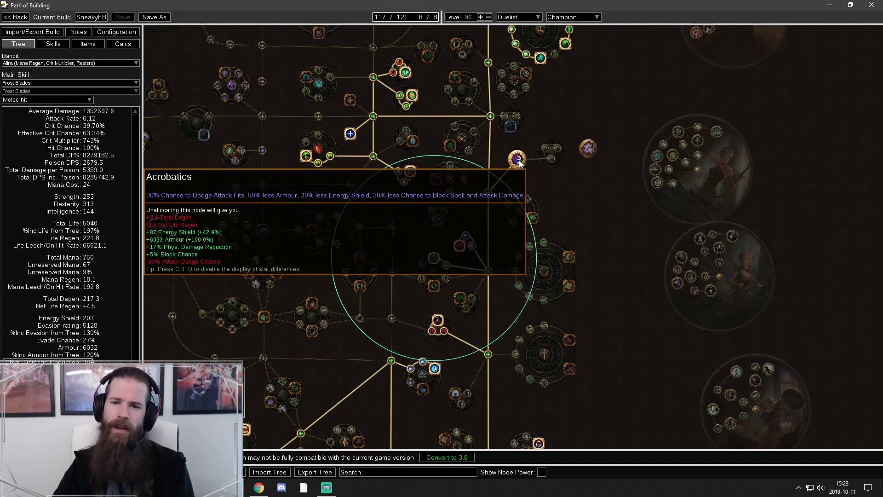
pyautogui.moveTo(594, 148)
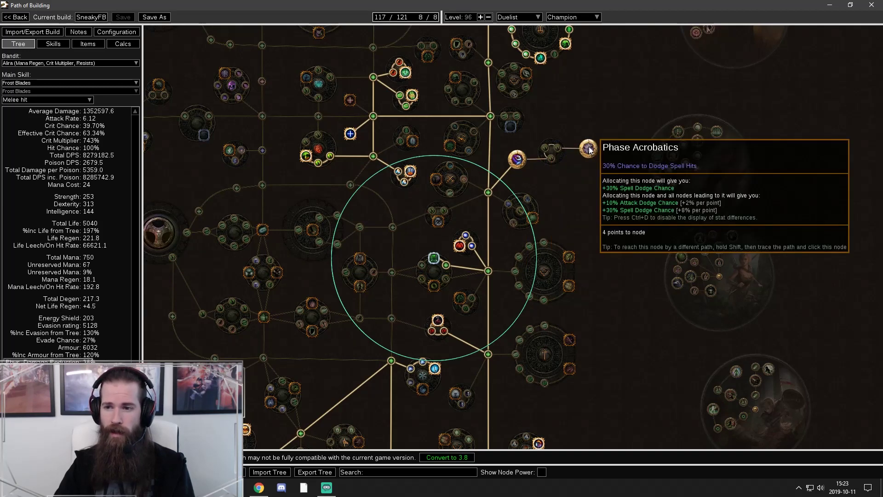
pyautogui.moveTo(560, 149)
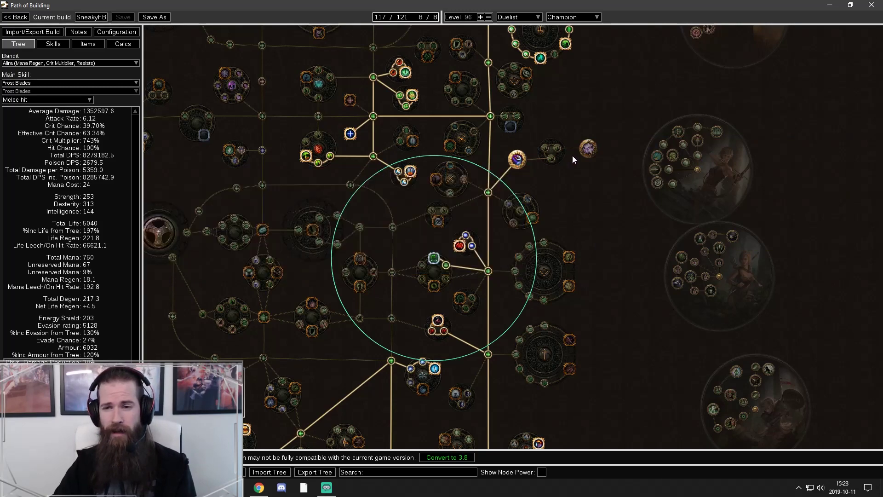
pyautogui.scroll(-4, 693, 195)
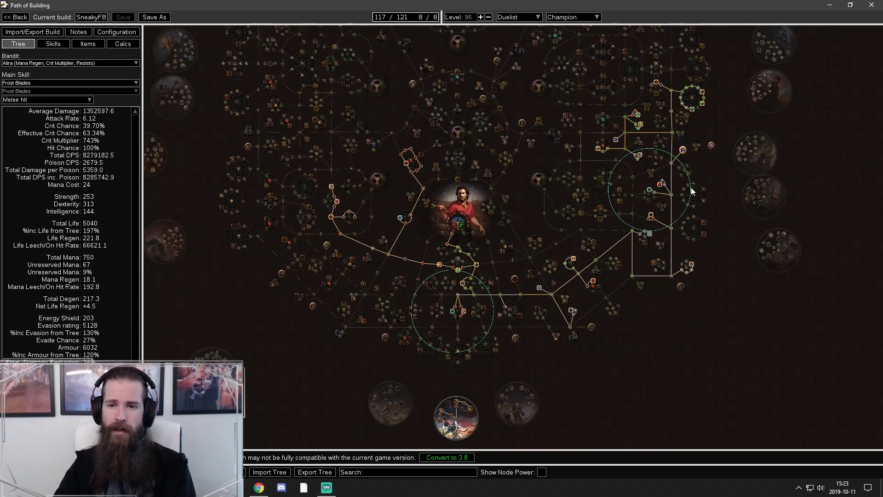
# Review the socket groups and inspect the Blood Rage and Frost Bomb gems in the Summon Ice Golem group
pyautogui.click(54, 45)
pyautogui.moveTo(216, 71)
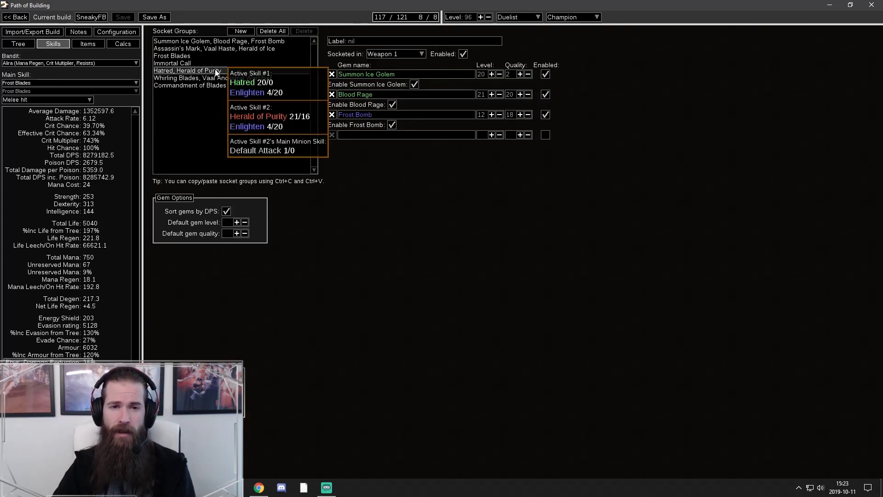
pyautogui.click(216, 42)
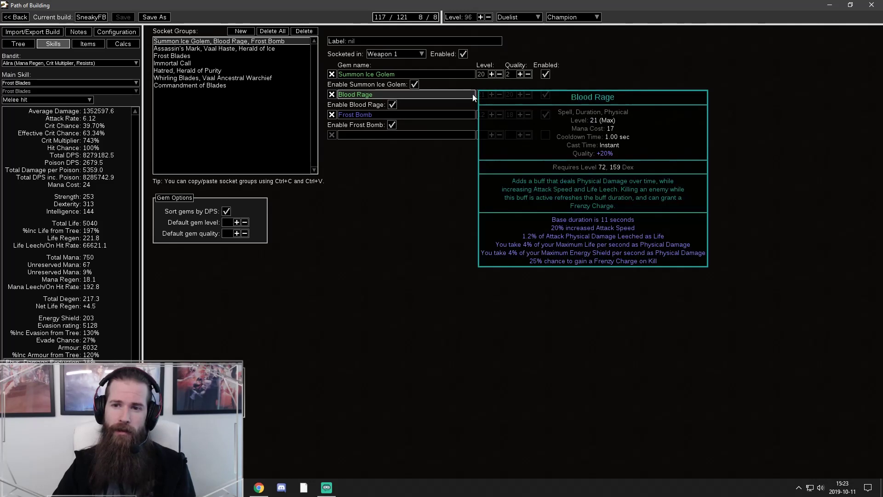
pyautogui.moveTo(256, 52)
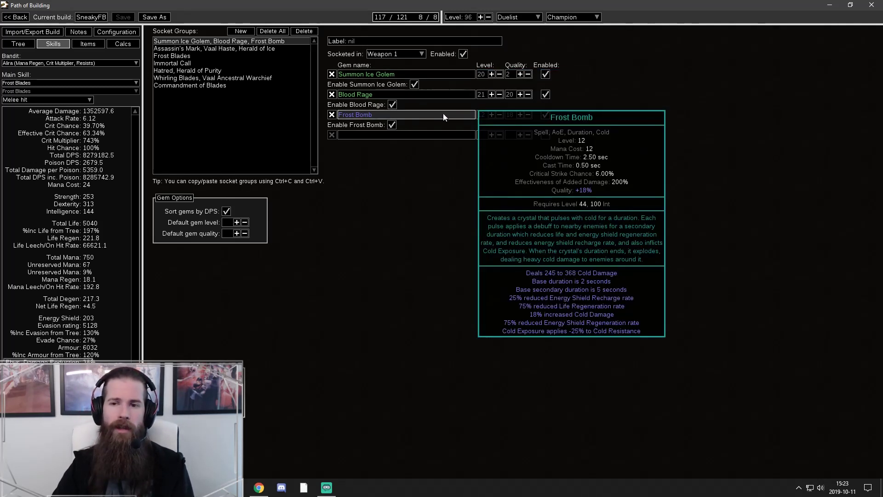
# Lower the Herald of Ice quality to 20 in the Assassin's Mark group to compare the DPS, and raise it back to 23
pyautogui.click(200, 47)
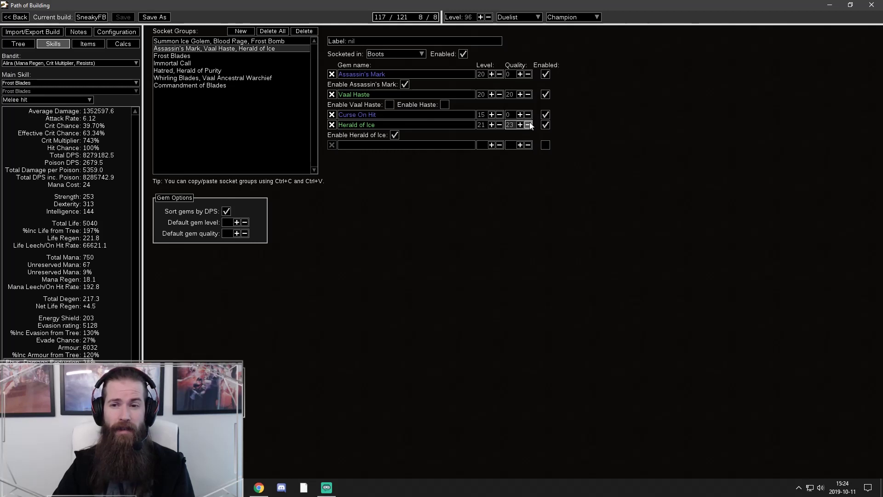
pyautogui.click(528, 124)
pyautogui.click(528, 125)
pyautogui.click(528, 124)
pyautogui.click(521, 125)
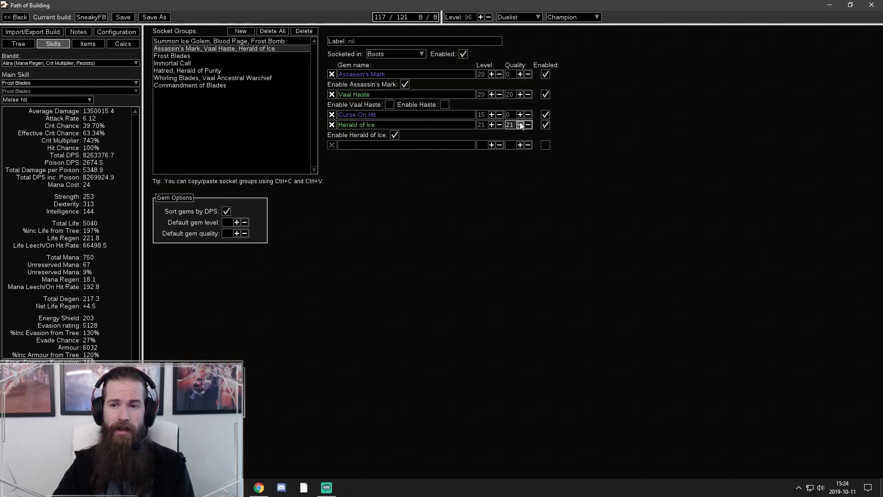
pyautogui.click(520, 124)
pyautogui.click(521, 125)
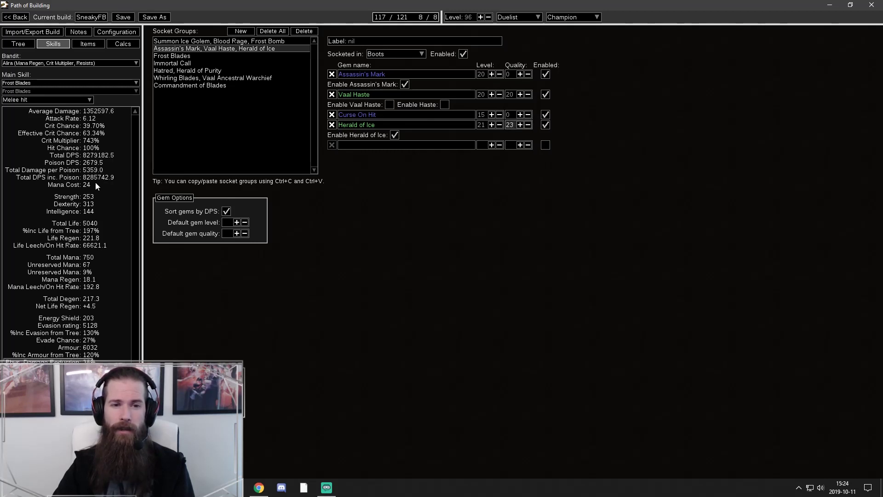
# Try Herald of Ice at level 20 and quality 20 to compare the DPS, and restore it to level 21 and quality 23
pyautogui.click(528, 124)
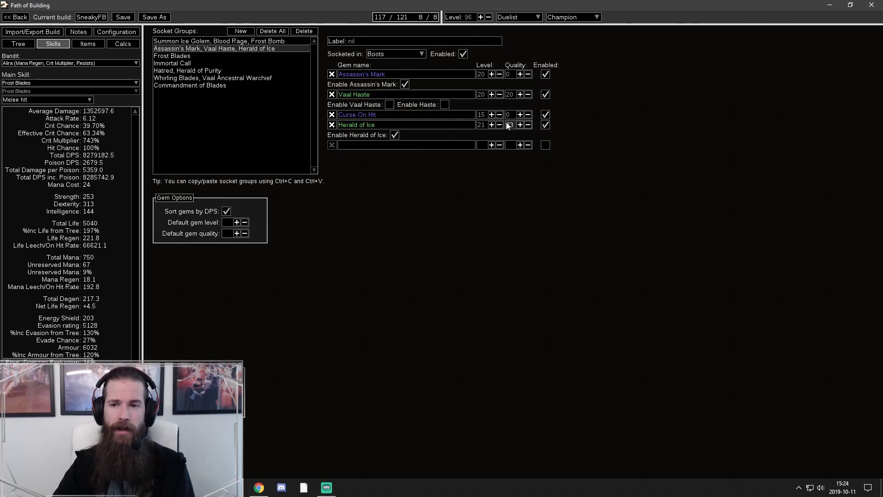
pyautogui.click(528, 124)
pyautogui.click(528, 125)
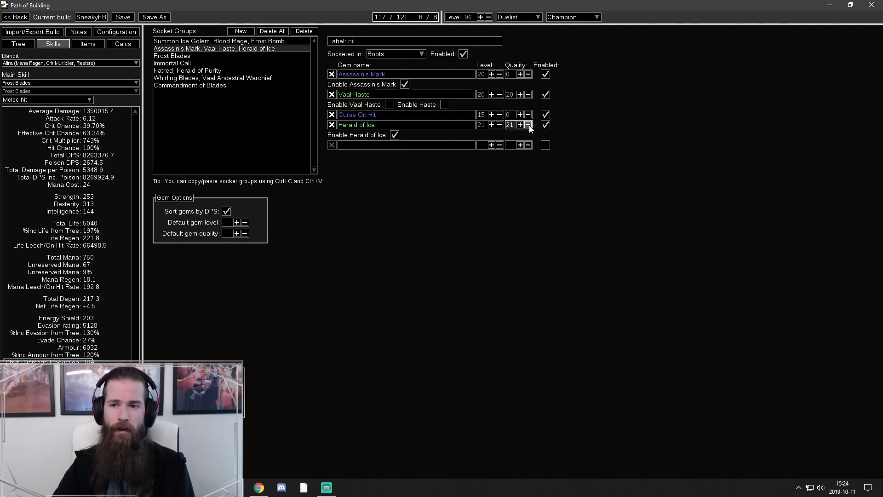
pyautogui.click(500, 125)
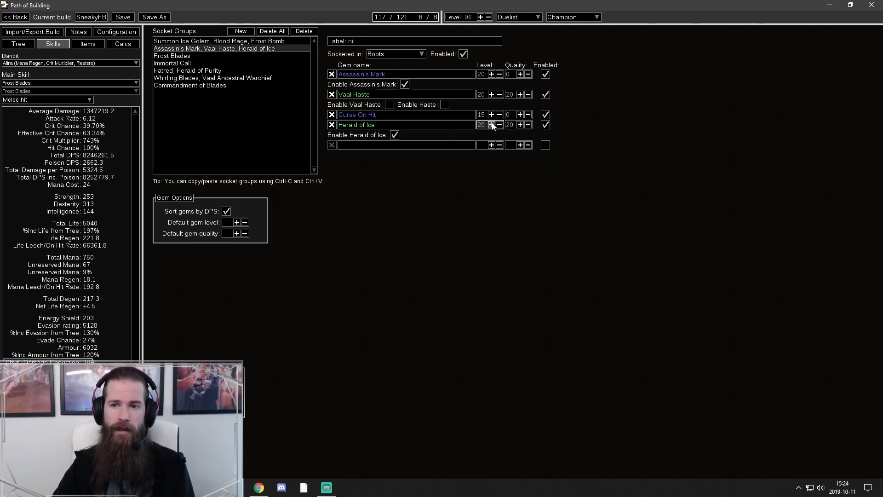
pyautogui.click(492, 125)
pyautogui.click(520, 126)
pyautogui.click(519, 125)
pyautogui.click(520, 125)
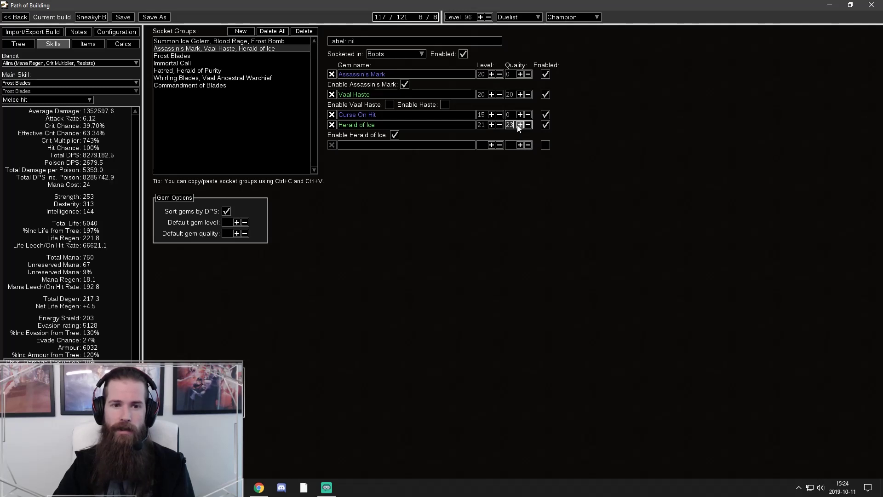
# Set the Herald of Ice gem in the Assassin's Mark group to level 20 and quality 20
pyautogui.click(528, 125)
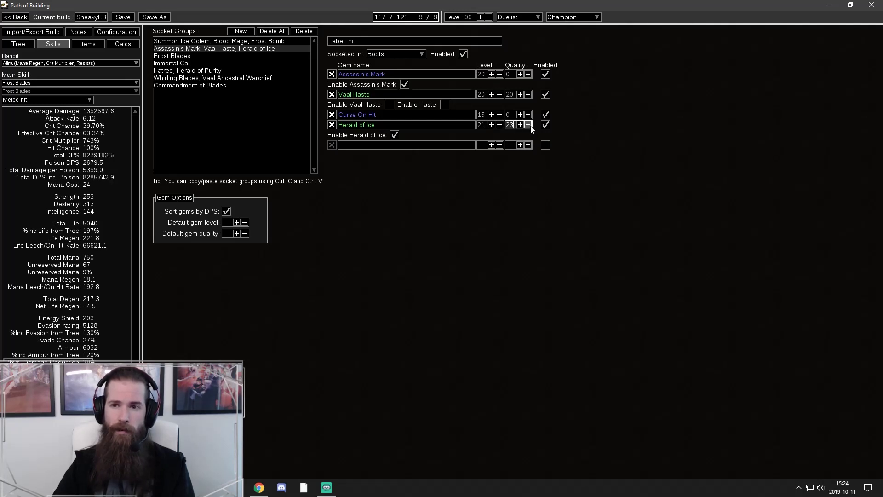
pyautogui.click(528, 125)
pyautogui.click(528, 125)
pyautogui.click(499, 125)
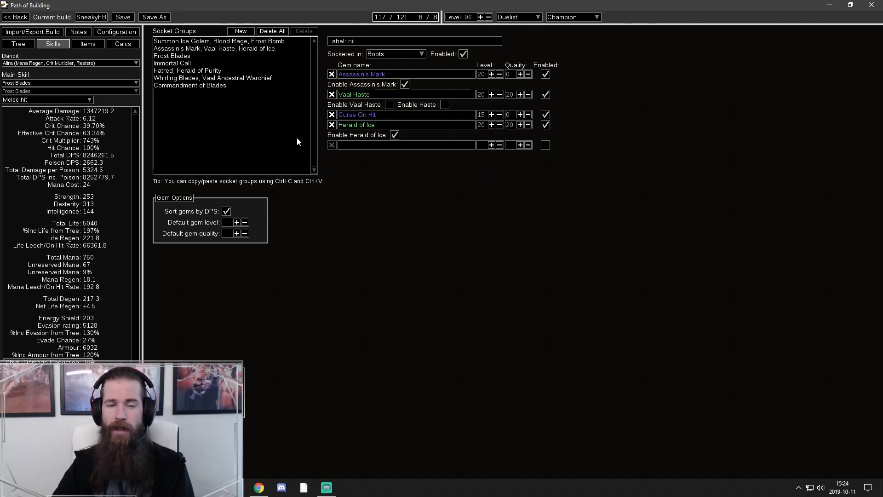
# Examine what enabling the Ancestral Call gem in the Frost Blades group would change
pyautogui.click(230, 56)
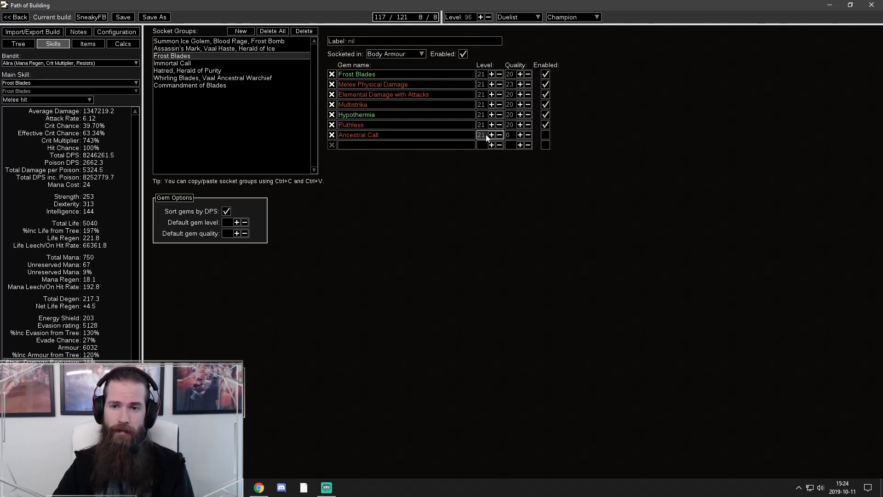
pyautogui.moveTo(547, 137)
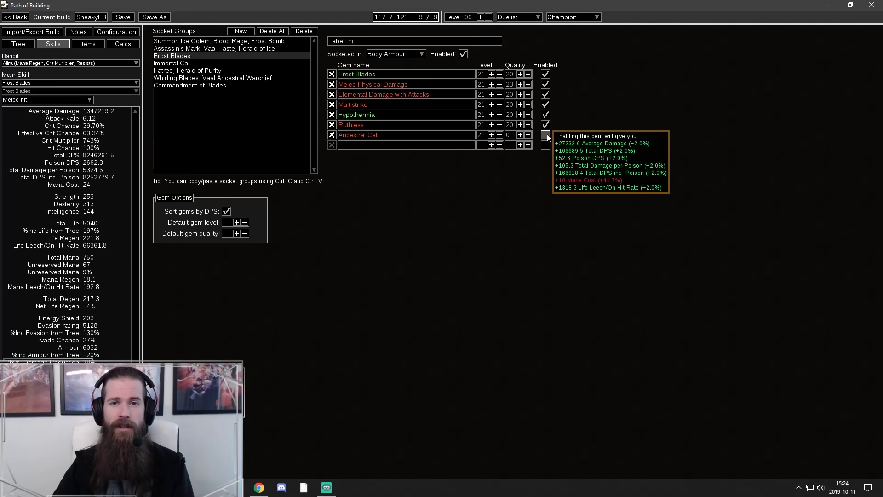
pyautogui.moveTo(449, 138)
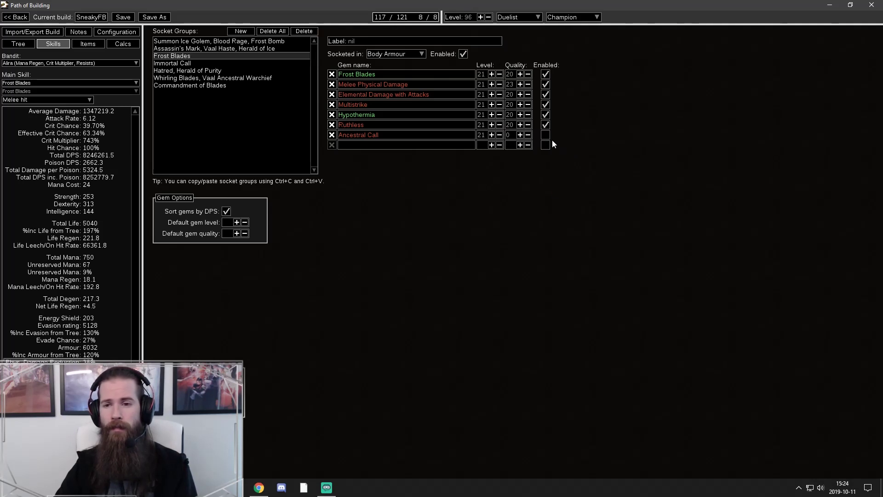
# Set the six enabled gems in the Frost Blades group to level 20 and lower the Melee Physical Damage quality to 20
pyautogui.click(499, 125)
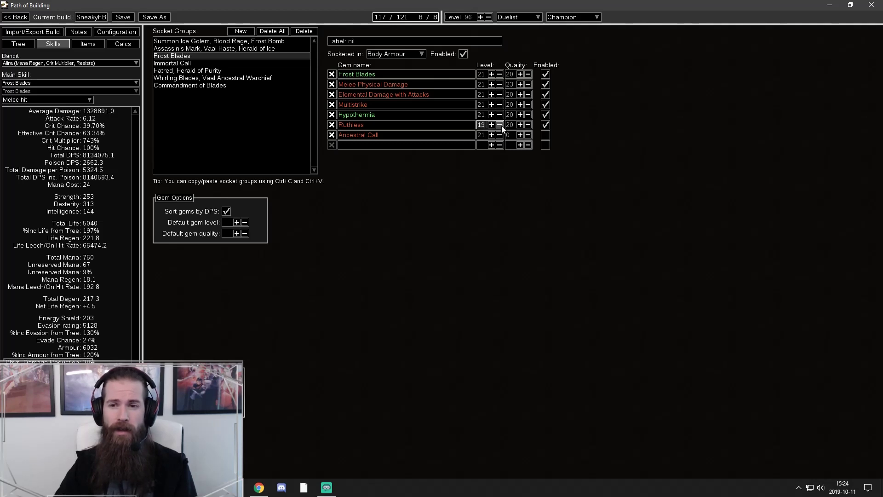
pyautogui.click(500, 115)
pyautogui.click(500, 105)
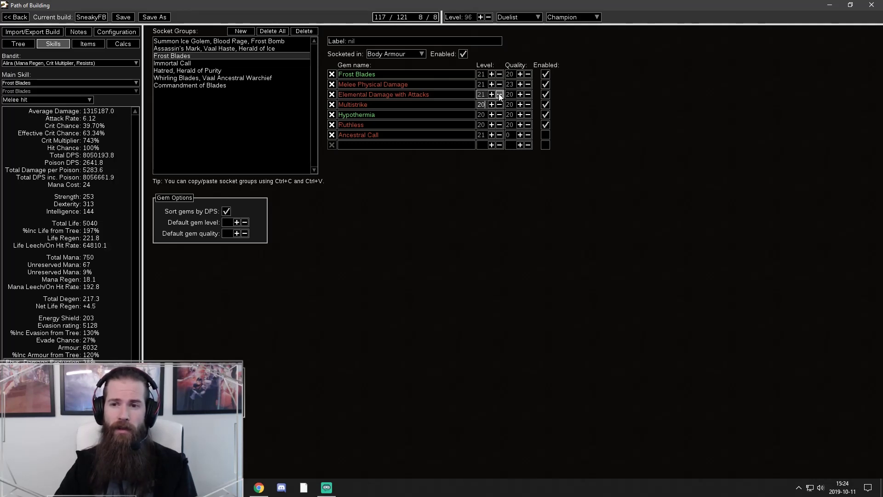
pyautogui.click(499, 94)
pyautogui.click(500, 84)
pyautogui.click(500, 75)
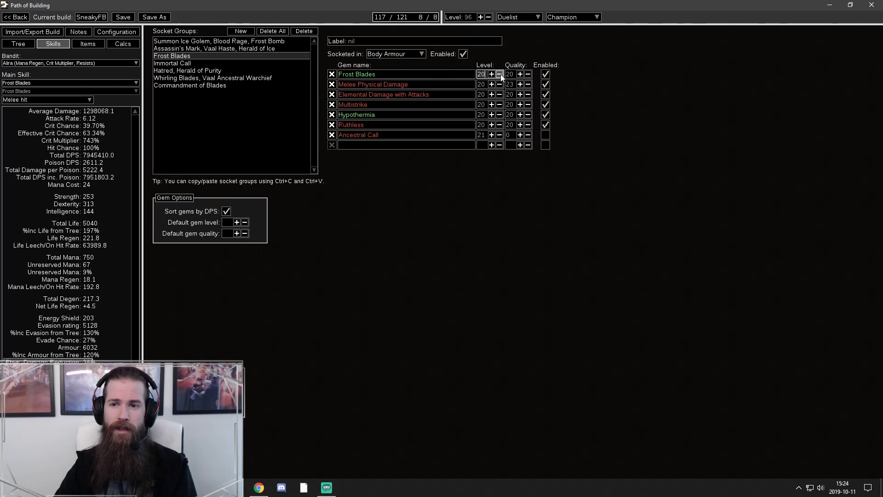
pyautogui.click(528, 84)
pyautogui.click(528, 84)
pyautogui.click(528, 85)
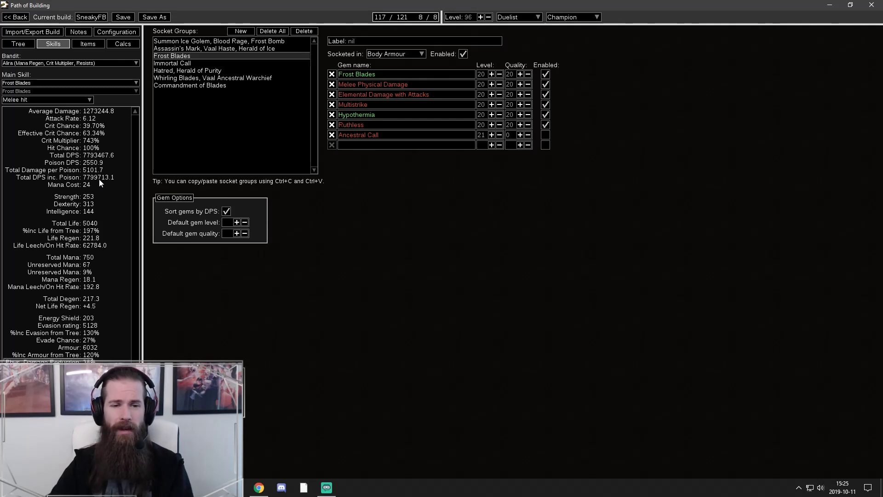
pyautogui.click(210, 134)
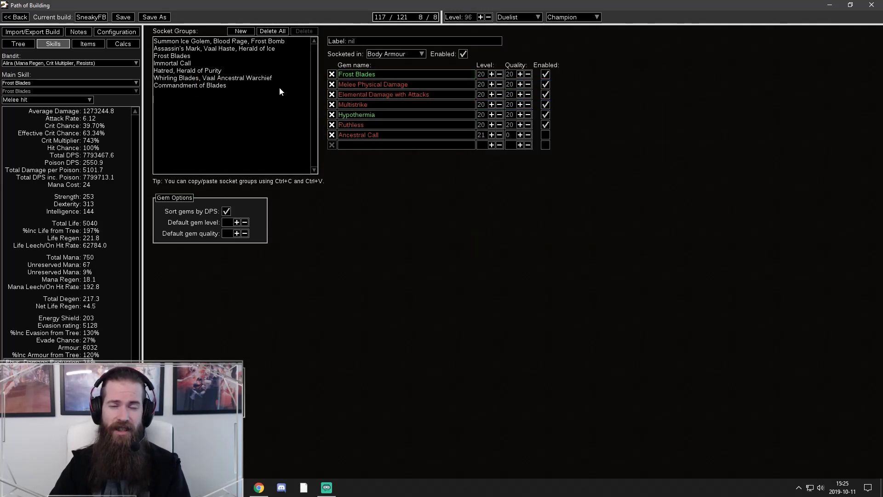
# Check the Immortal Call group and set Herald of Purity in the Hatred group to level 20
pyautogui.click(197, 63)
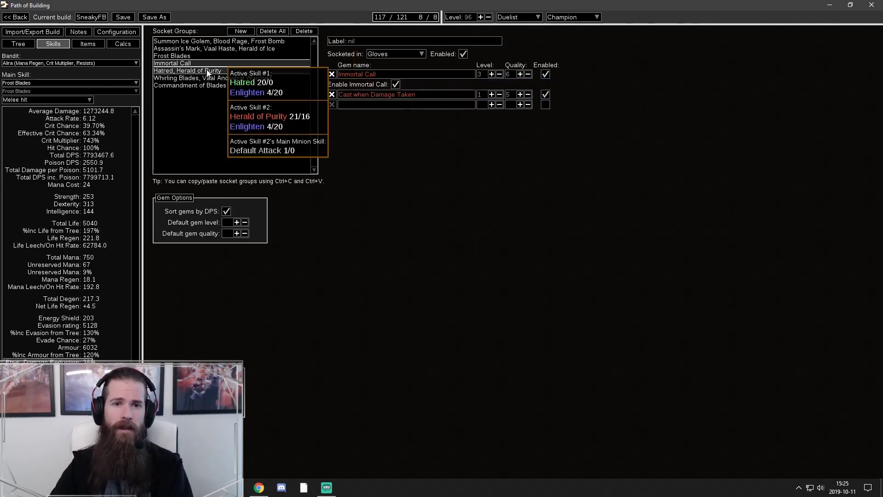
pyautogui.click(203, 71)
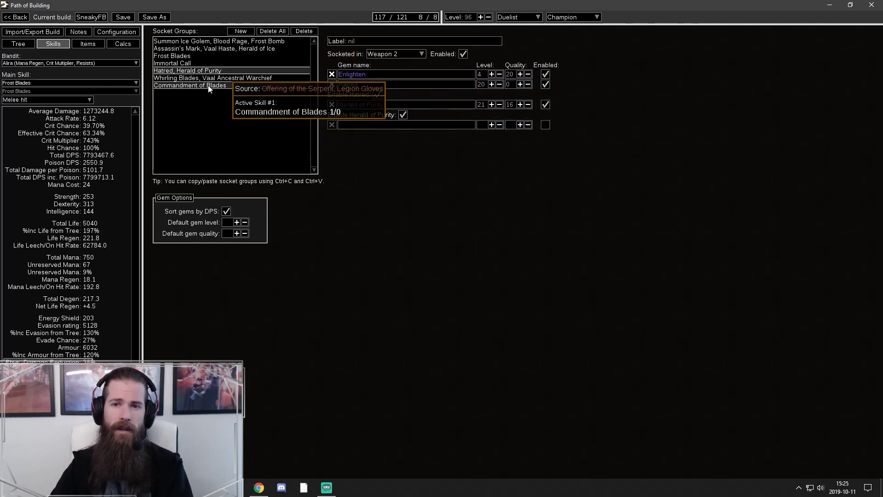
pyautogui.click(499, 105)
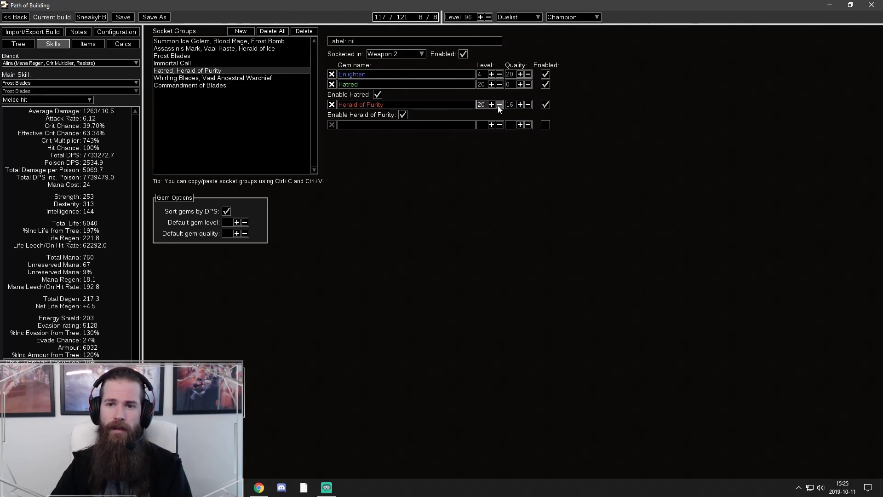
# Review the gems in the Commandment of Blades, Hatred, Immortal Call and Whirling Blades socket groups
pyautogui.click(226, 78)
pyautogui.press('Down')
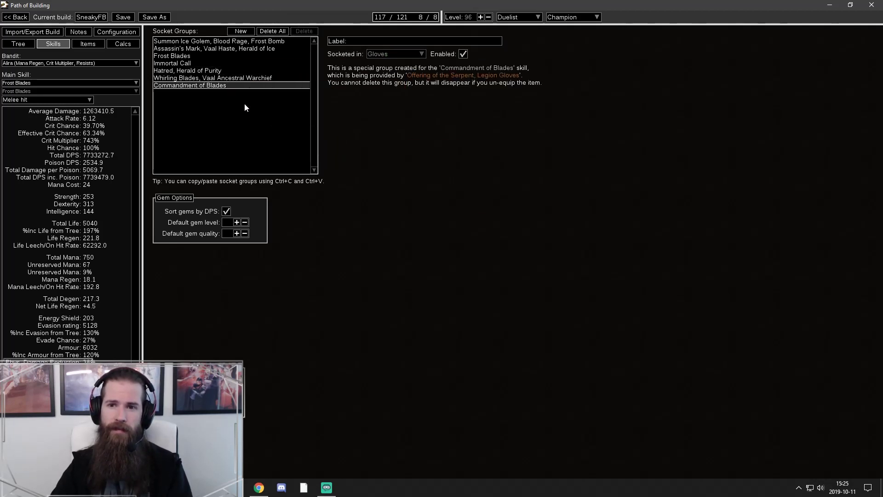
pyautogui.click(230, 78)
pyautogui.click(219, 71)
pyautogui.click(208, 65)
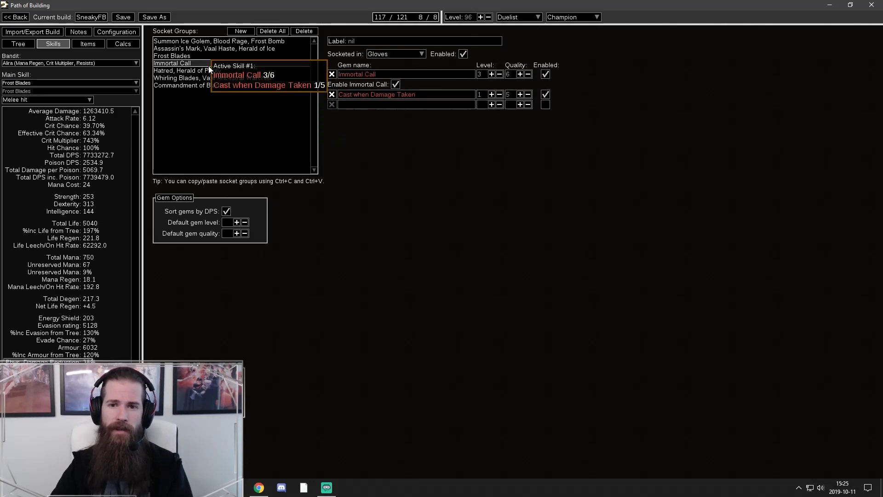
pyautogui.click(214, 78)
pyautogui.click(214, 110)
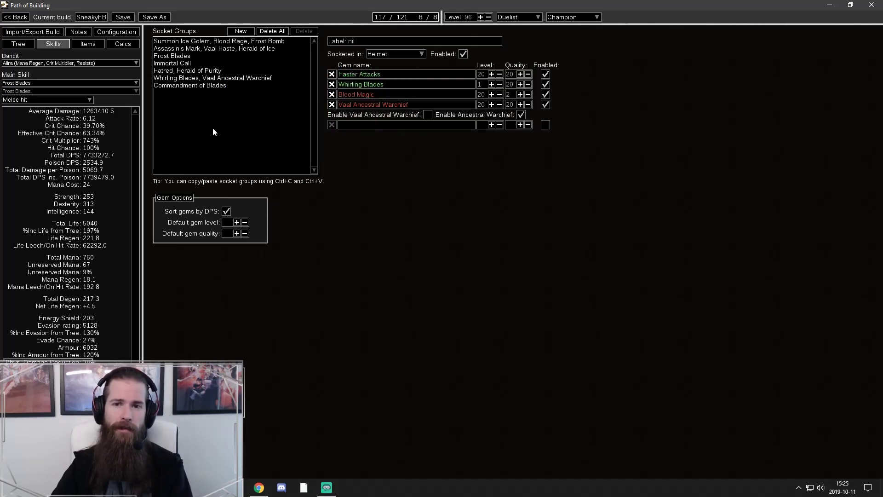
# Compare the Frost Blades gems with the equipped gear, and examine the two claws and the Abyssus helmet
pyautogui.click(84, 45)
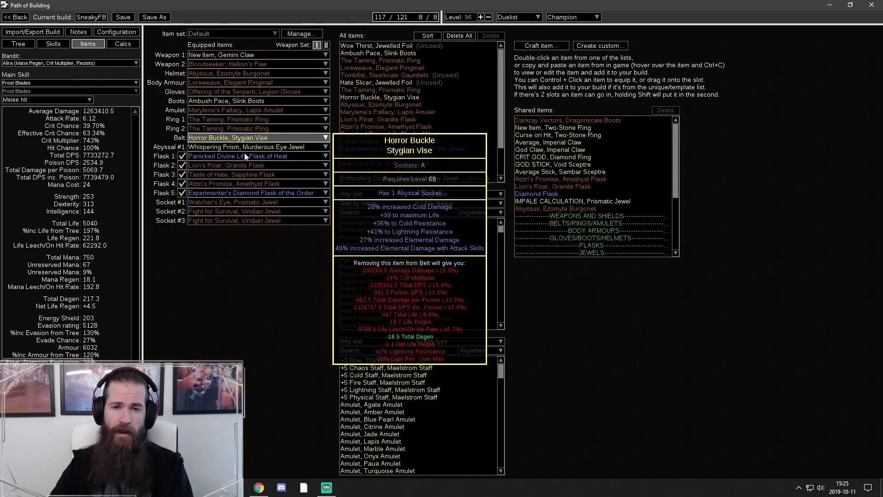
pyautogui.click(53, 43)
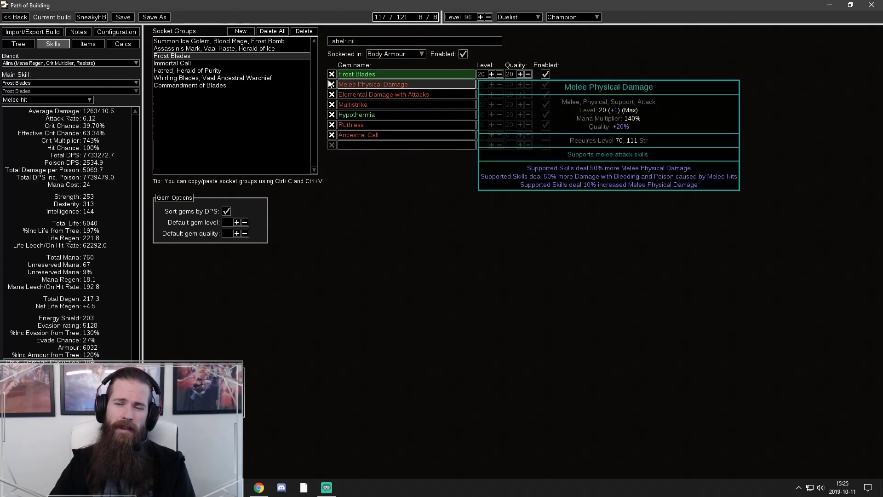
pyautogui.click(89, 45)
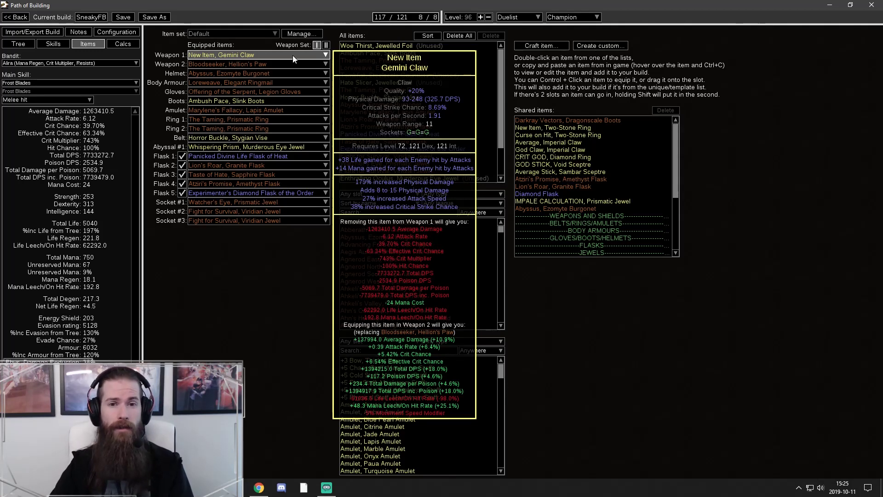
pyautogui.moveTo(293, 63)
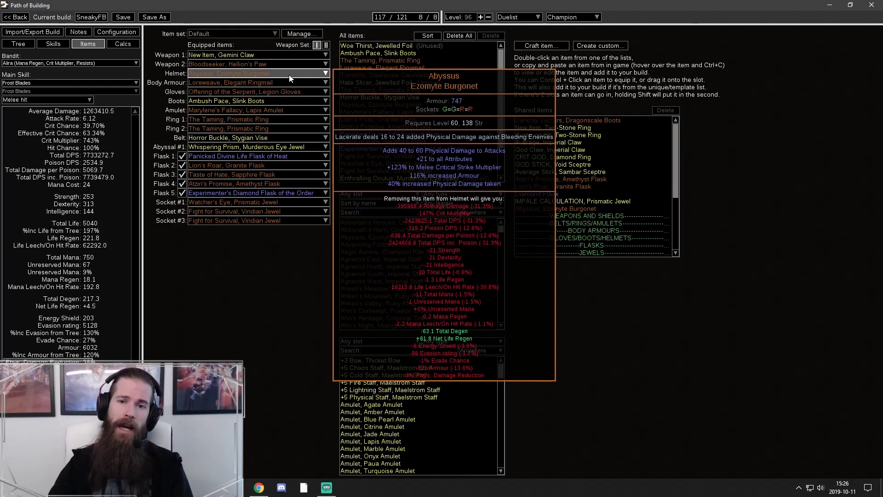
pyautogui.click(289, 74)
pyautogui.click(289, 74)
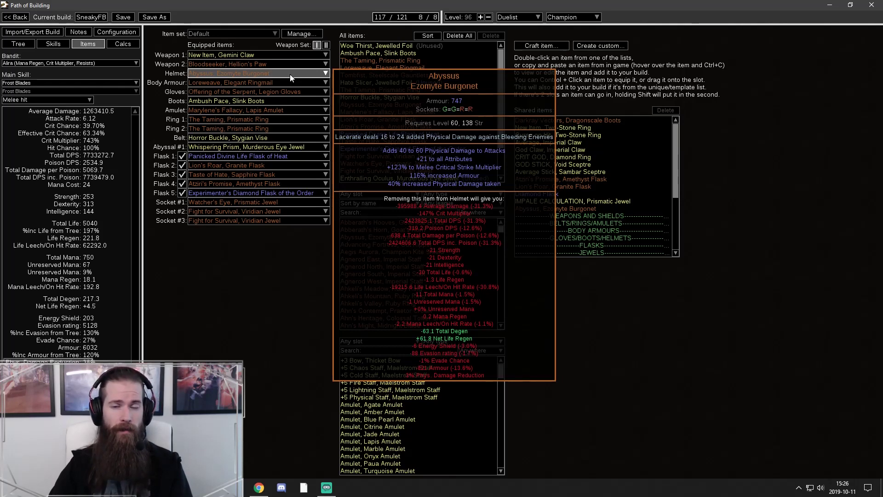
pyautogui.moveTo(289, 80)
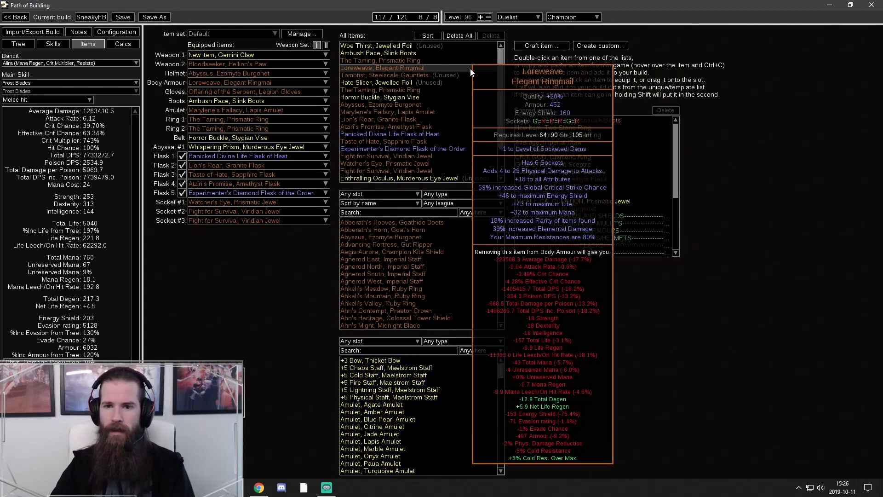
# Open the Loreweave, Elegant Ringmail from the build's item list to view its details
pyautogui.scroll(-2, 428, 83)
pyautogui.click(429, 75)
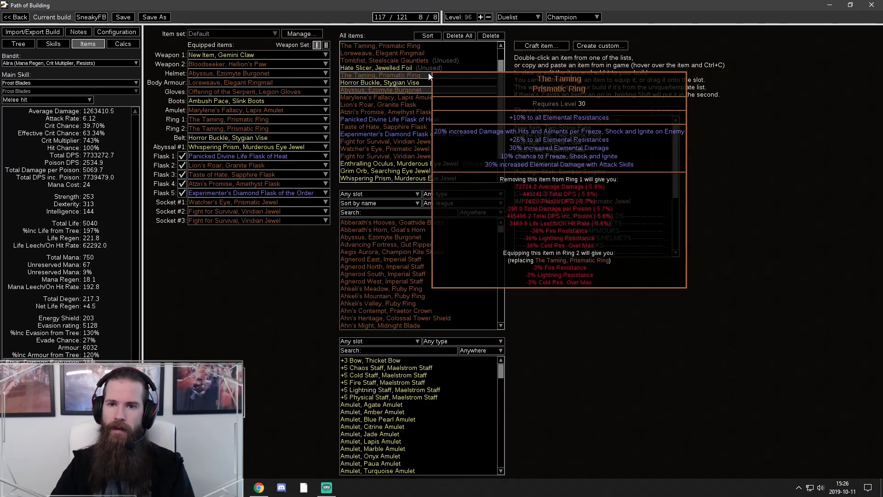
pyautogui.doubleClick(390, 54)
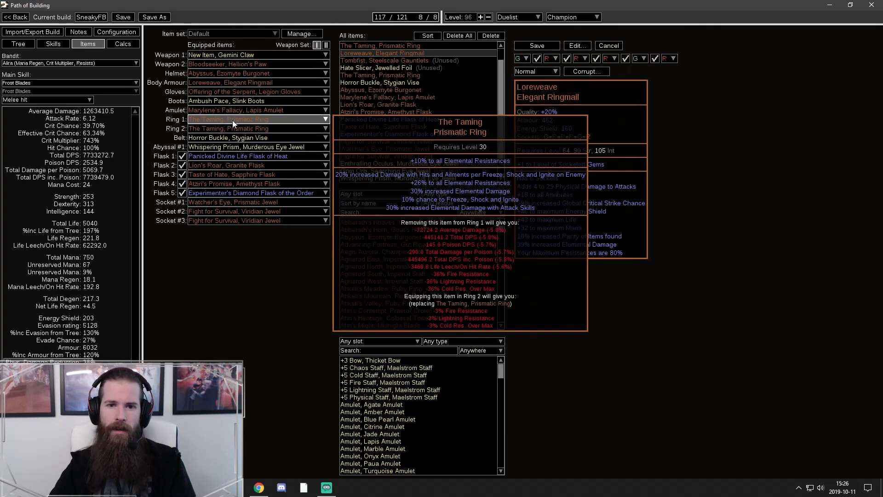
# Examine the equipped gloves, Abyssus helmet, The Taming ring, Stygian Vise belt, abyssal jewel and flasks for their stat contributions
pyautogui.moveTo(249, 92)
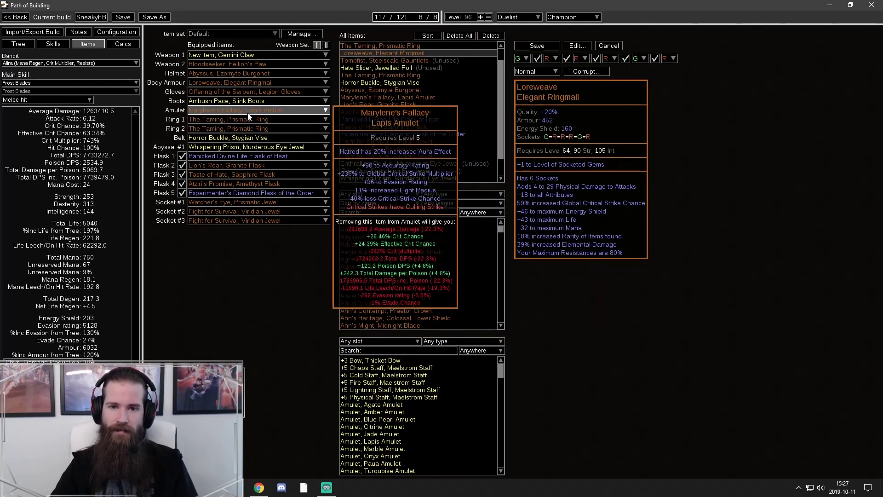
pyautogui.moveTo(243, 74)
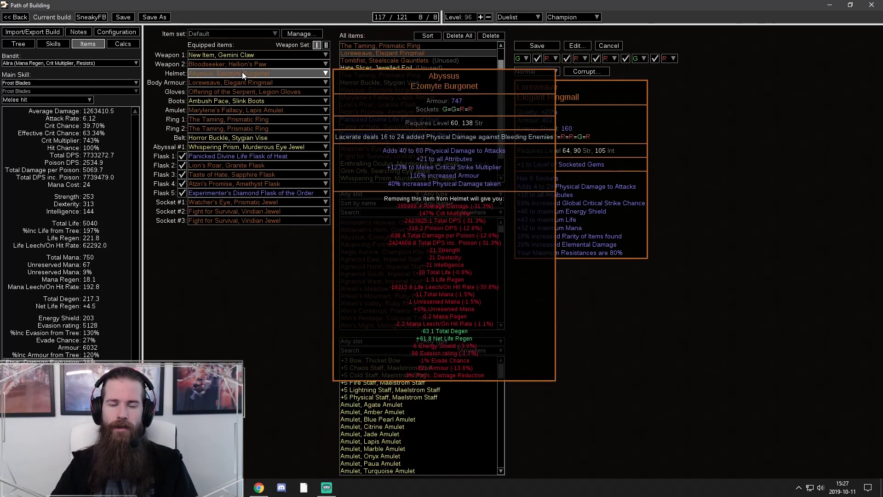
pyautogui.moveTo(240, 128)
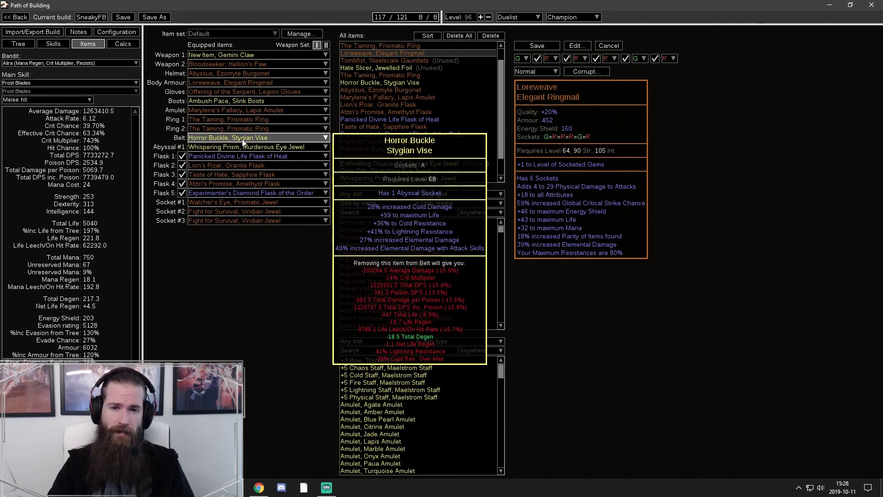
pyautogui.moveTo(244, 145)
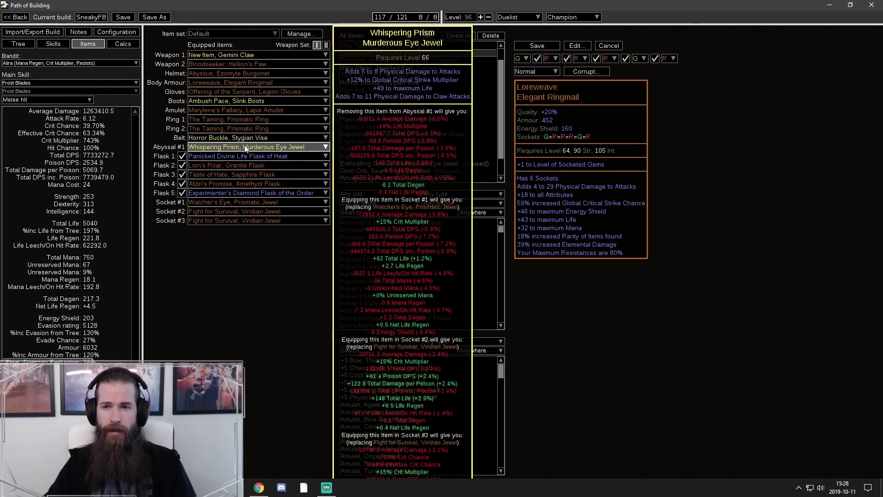
pyautogui.moveTo(255, 162)
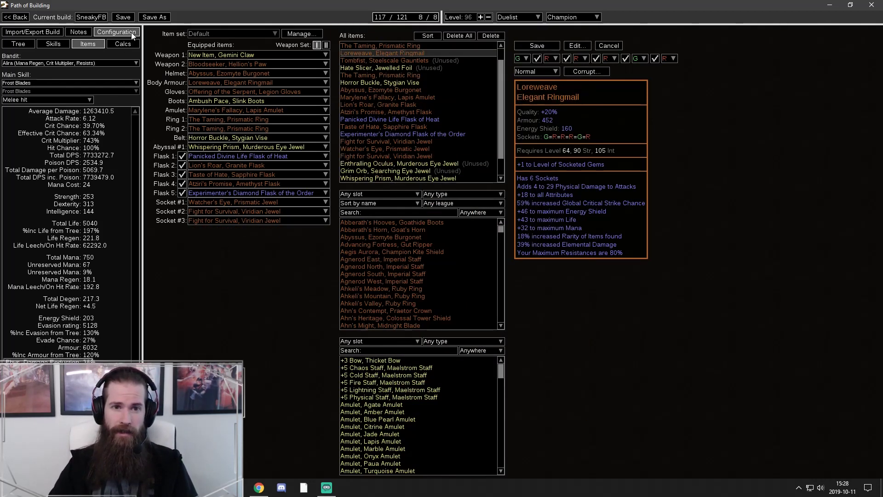
# Check the build's notes and open its configuration options
pyautogui.click(83, 32)
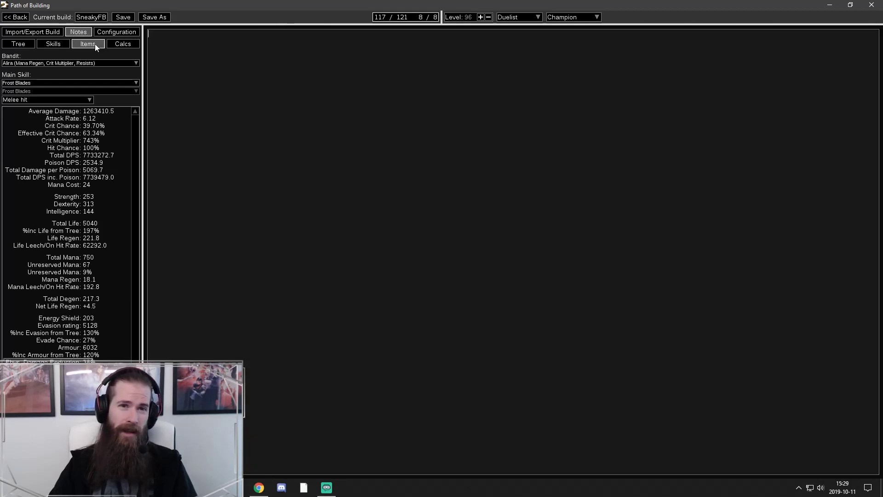
pyautogui.click(111, 33)
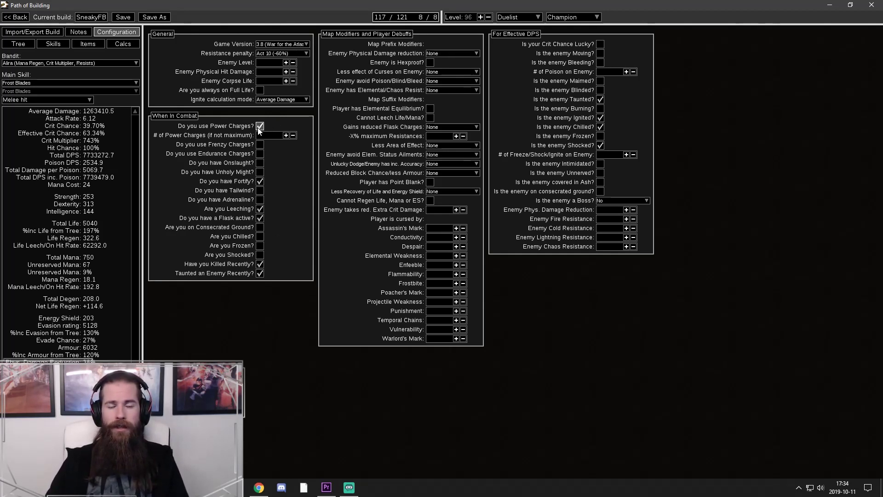
# Search the passive tree for "power" and check the allocated nodes for a source of power charges
pyautogui.click(28, 44)
pyautogui.click(415, 474)
pyautogui.write('power')
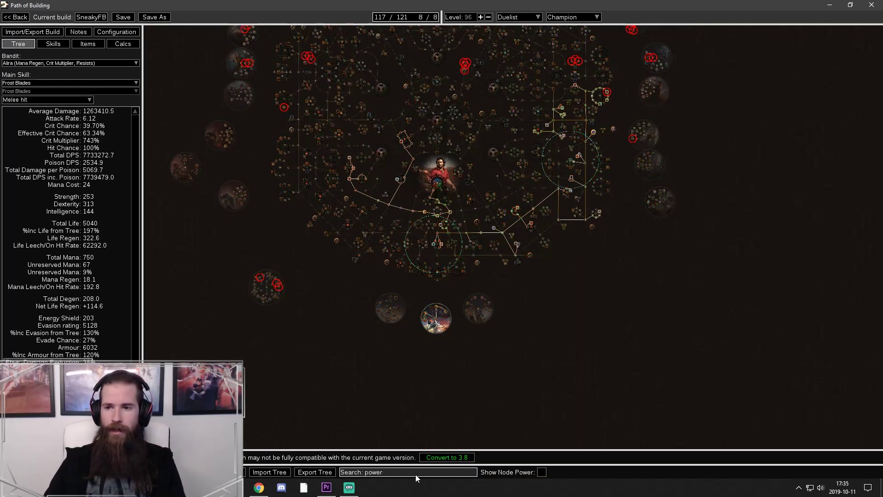
pyautogui.moveTo(608, 94)
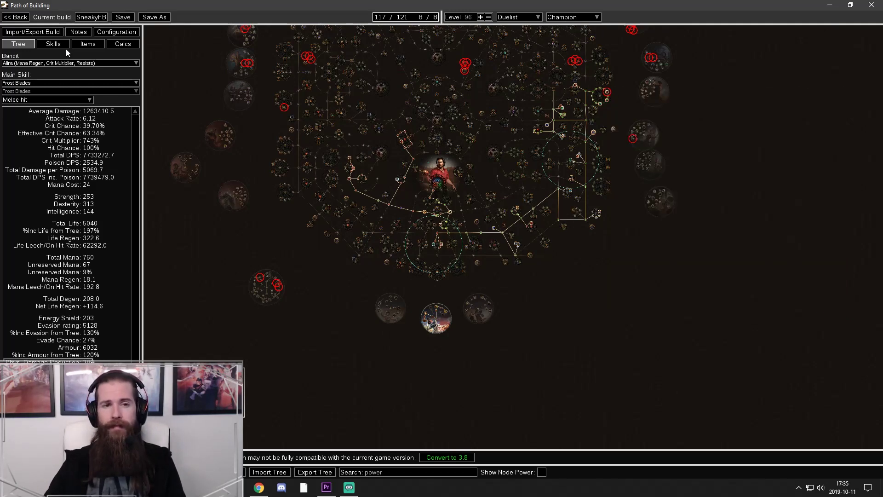
# Check the equipped items and skill gems for power charge generation, and disable the power charges option in the configuration
pyautogui.click(87, 43)
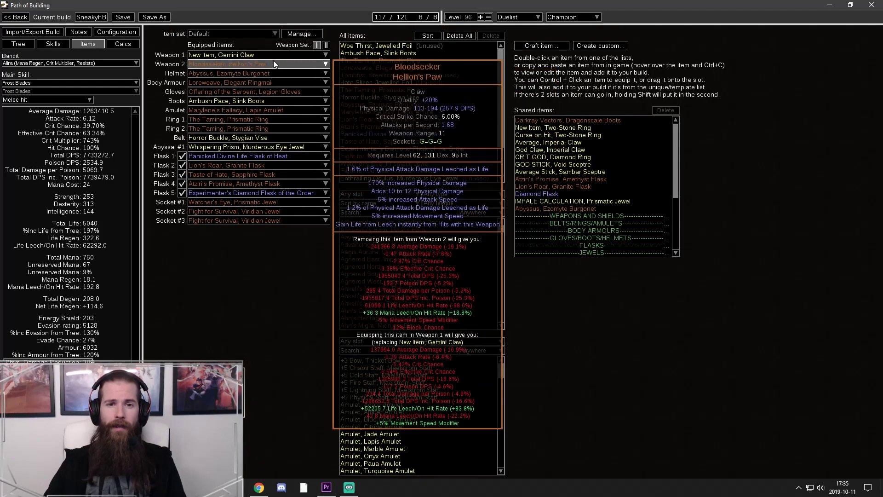
pyautogui.moveTo(277, 204)
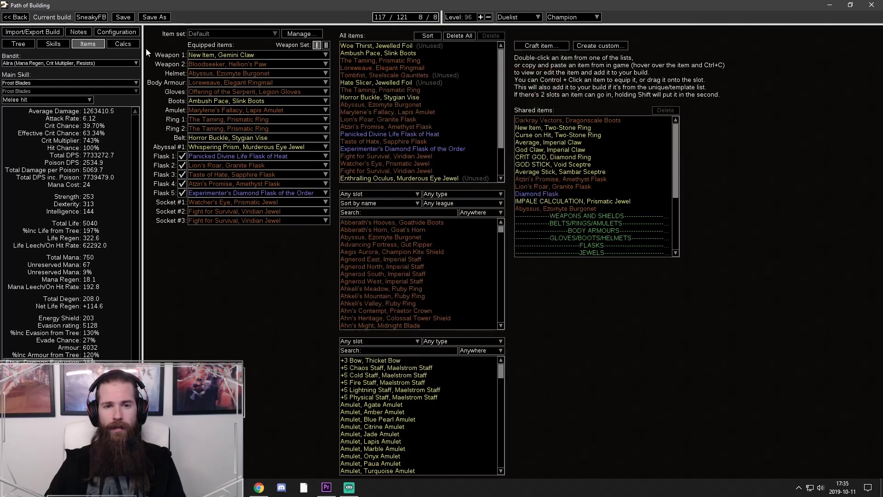
pyautogui.click(51, 48)
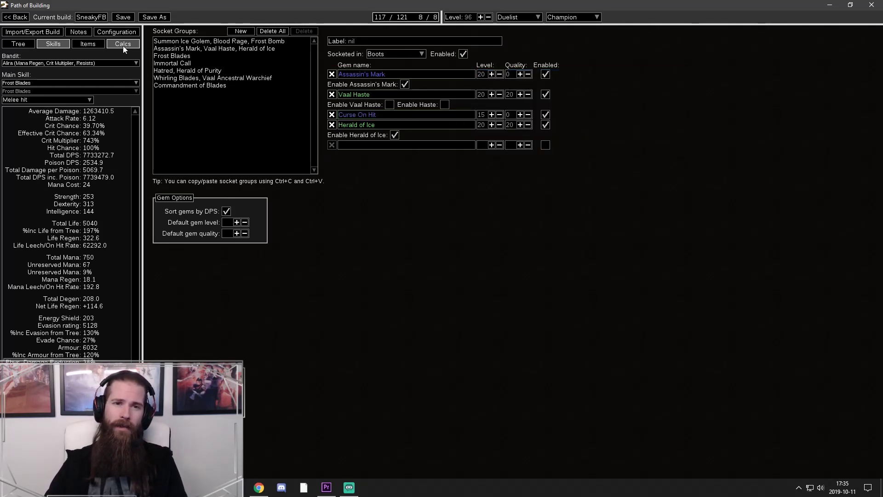
pyautogui.click(118, 32)
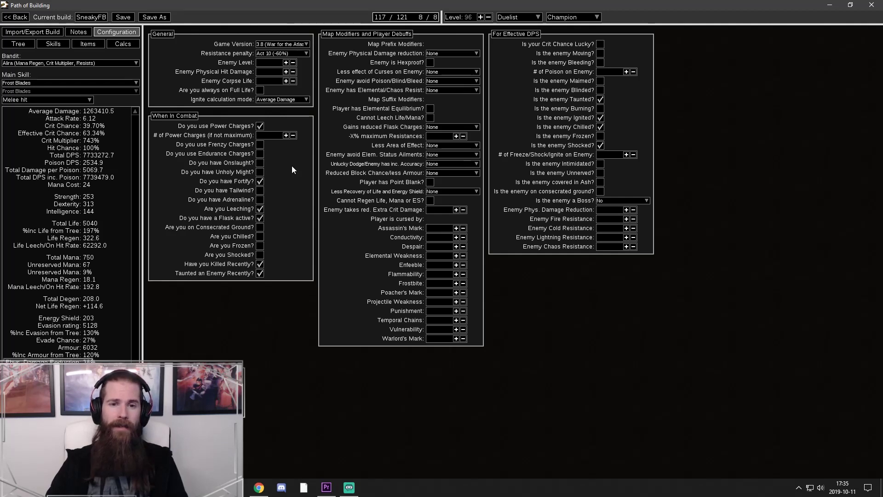
pyautogui.click(260, 126)
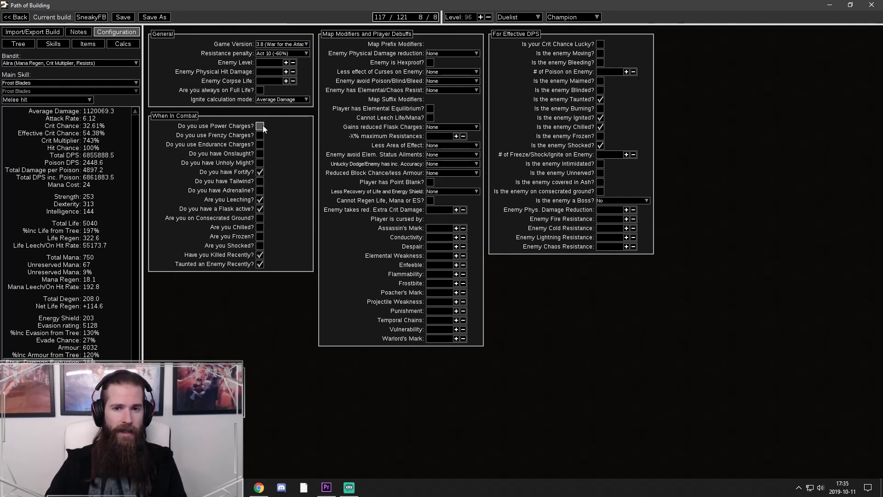
# Search the passive tree for "fortify" and inspect the matching Champion ascendancy node
pyautogui.click(26, 45)
pyautogui.click(410, 471)
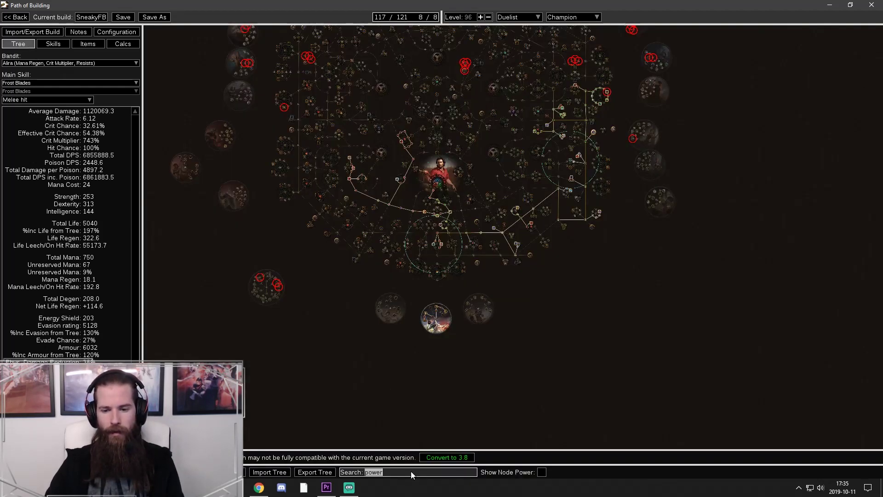
pyautogui.write('fortify')
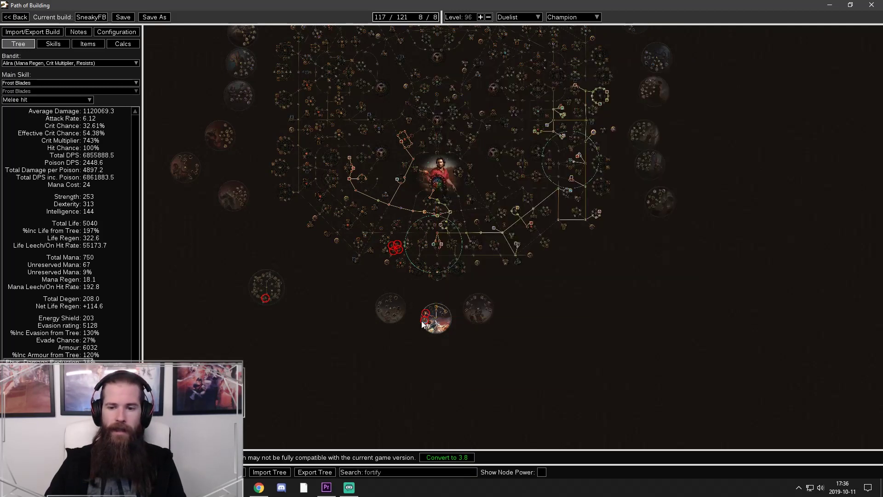
pyautogui.moveTo(424, 321)
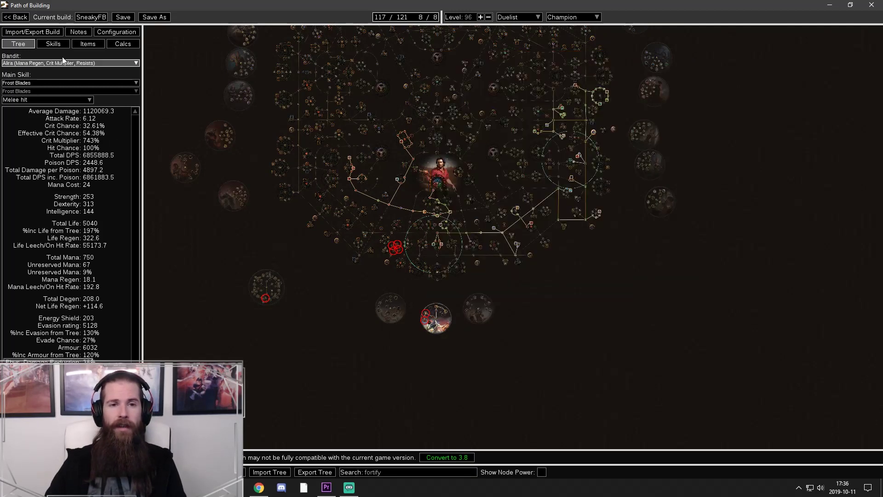
# Check the configuration's leeching option against the equipped gloves and claws
pyautogui.click(102, 33)
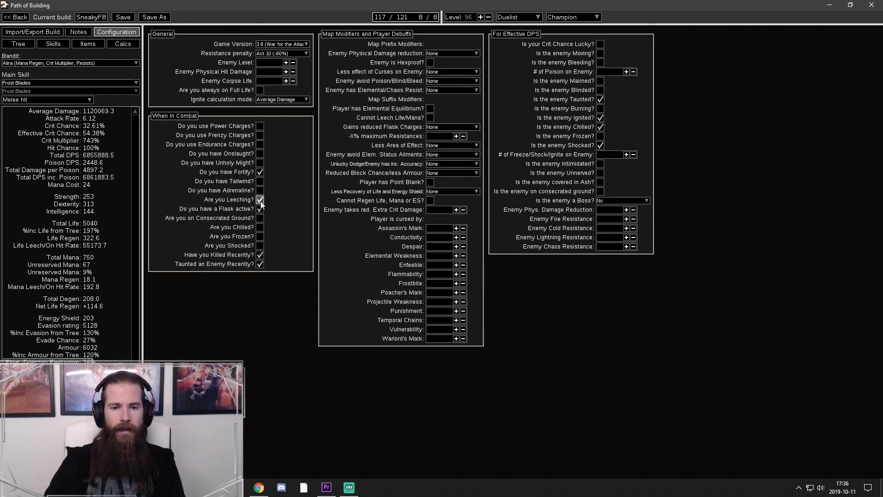
pyautogui.click(87, 46)
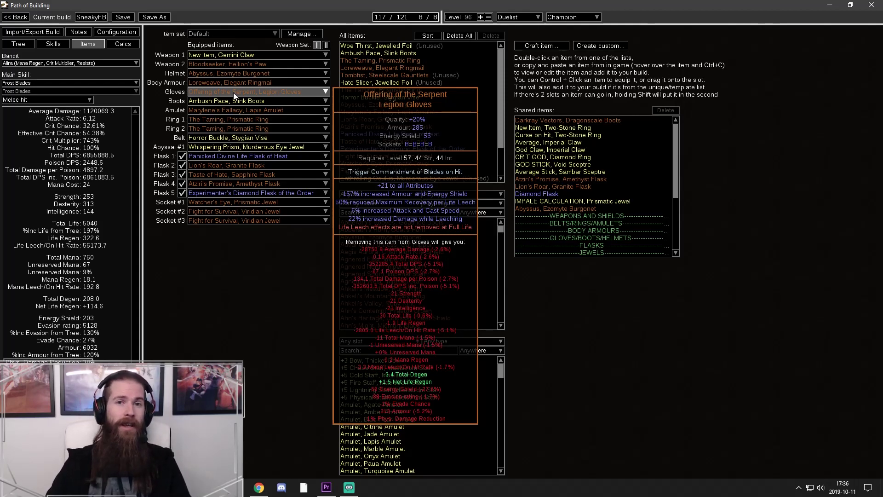
pyautogui.moveTo(240, 71)
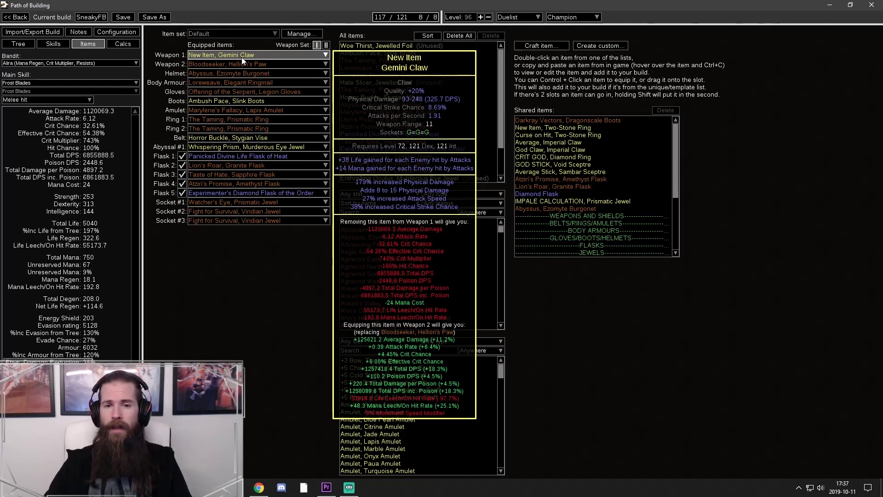
# Toggle the active flask option off and back on while checking the equipped flasks, and disable the "Have you Killed Recently?" option
pyautogui.click(127, 32)
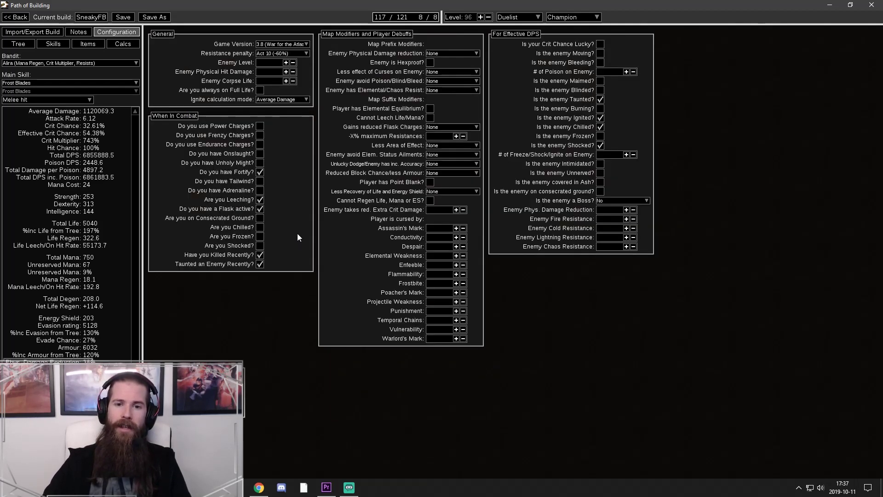
pyautogui.click(260, 209)
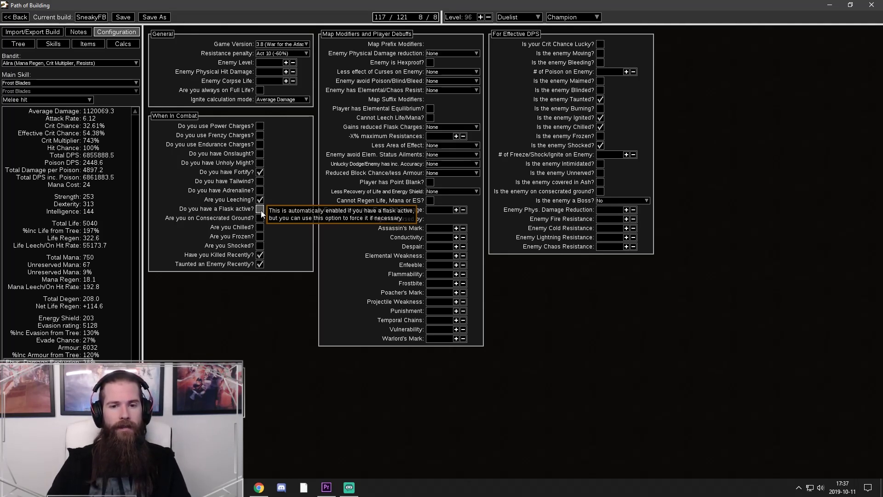
pyautogui.click(86, 45)
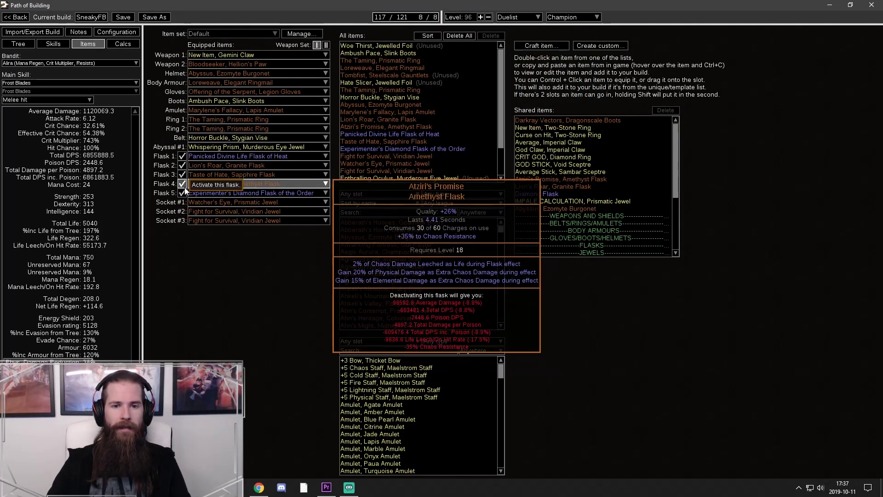
pyautogui.click(117, 32)
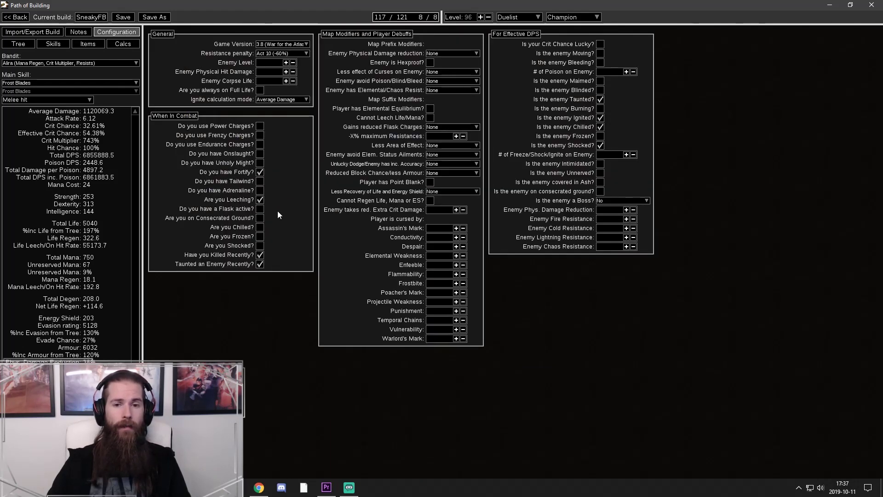
pyautogui.click(260, 209)
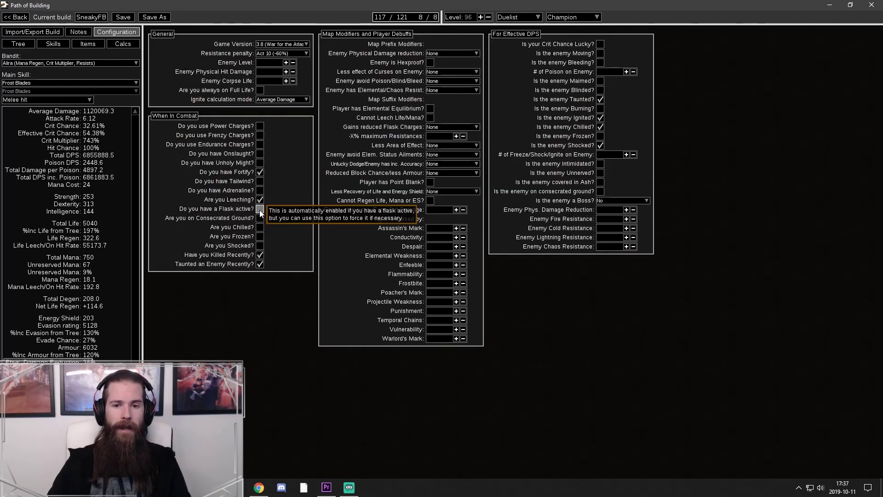
pyautogui.click(260, 255)
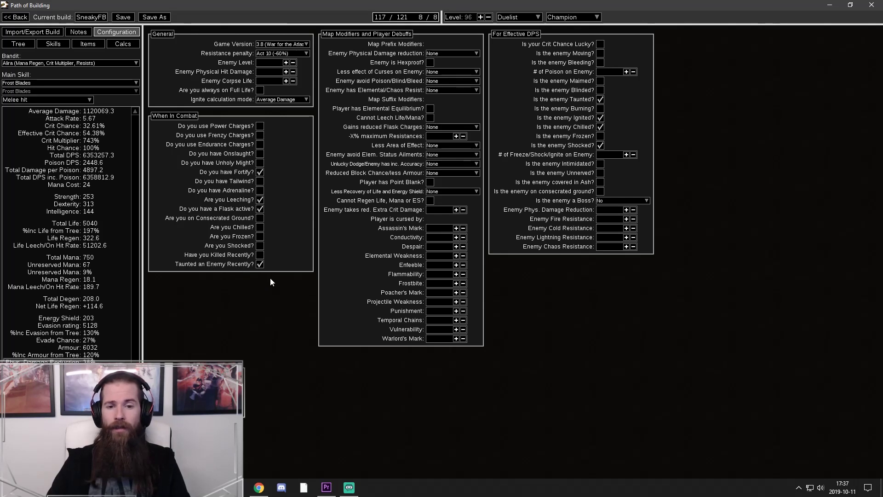
# Search the passive tree for "taunt" and inspect the Champion's Conqueror node
pyautogui.click(18, 45)
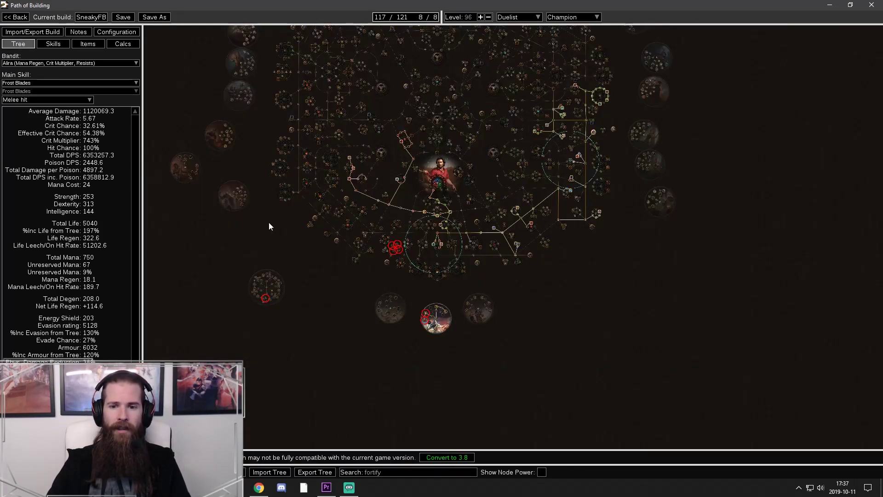
pyautogui.doubleClick(378, 474)
pyautogui.write('taunt')
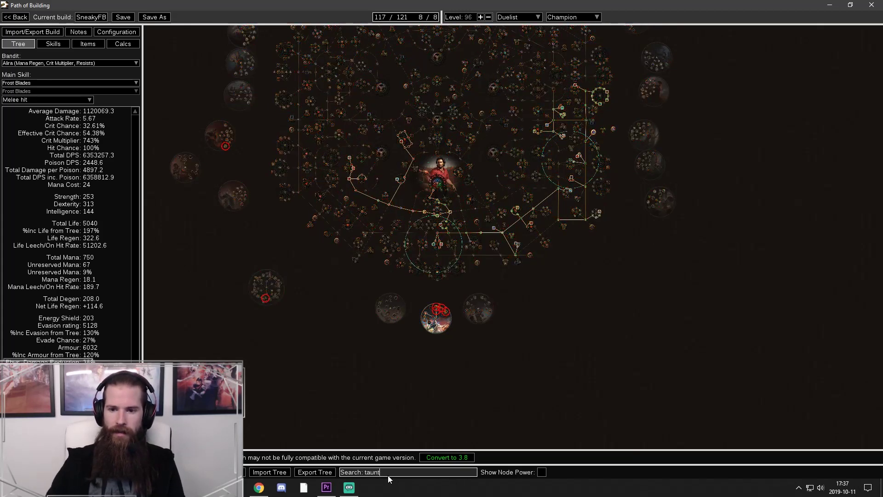
pyautogui.scroll(3, 444, 332)
pyautogui.scroll(3, 445, 327)
pyautogui.moveTo(388, 192)
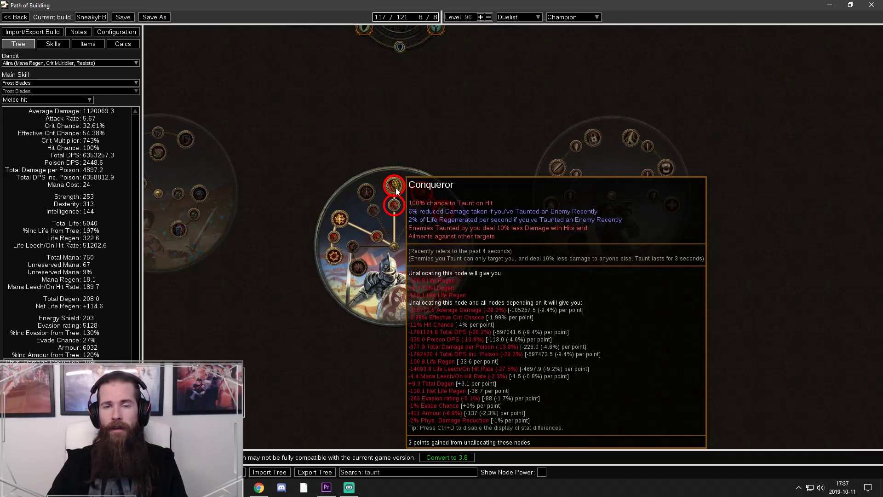
pyautogui.scroll(-5, 397, 186)
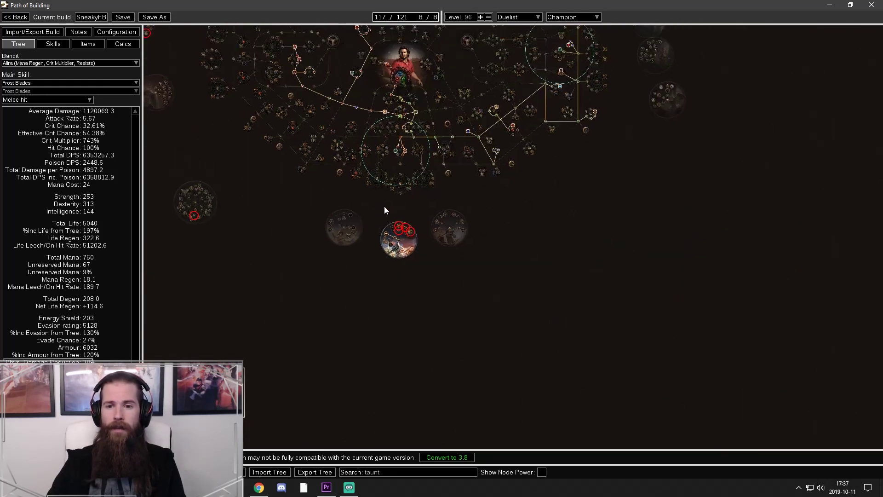
# Review the Frost Blades damage calculations and The Taming ring, and disable the enemy ignited option
pyautogui.click(117, 32)
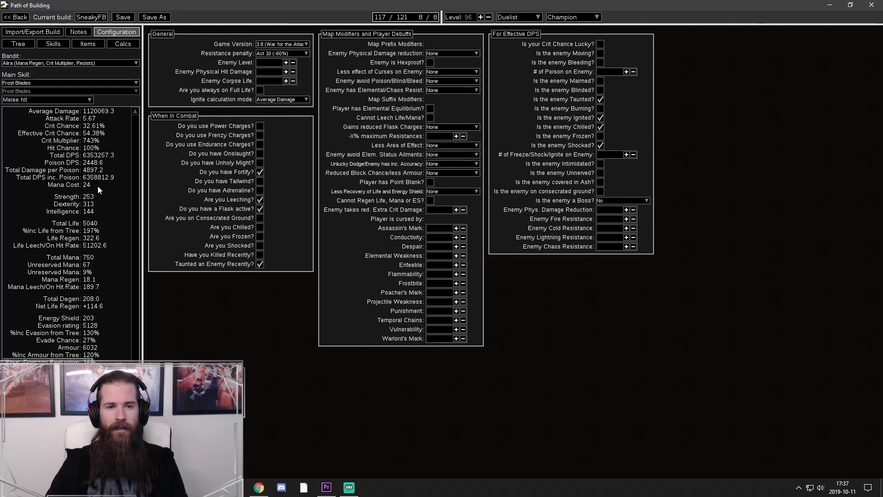
pyautogui.click(115, 43)
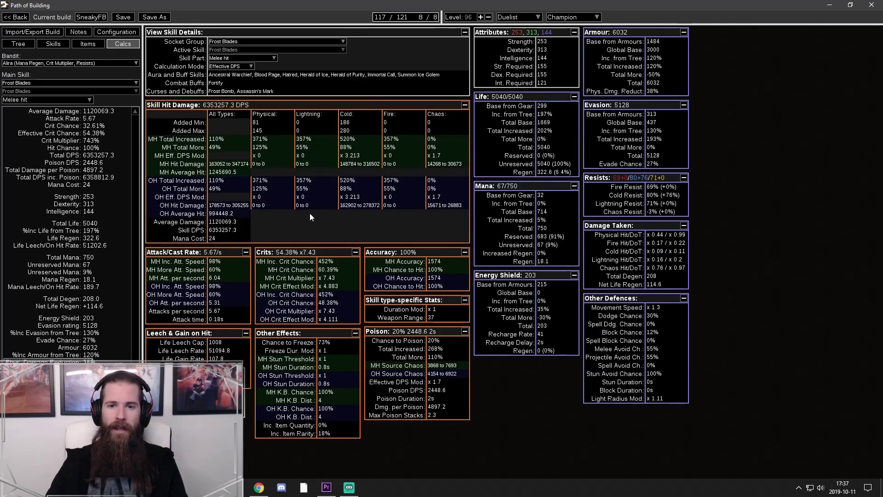
pyautogui.click(89, 44)
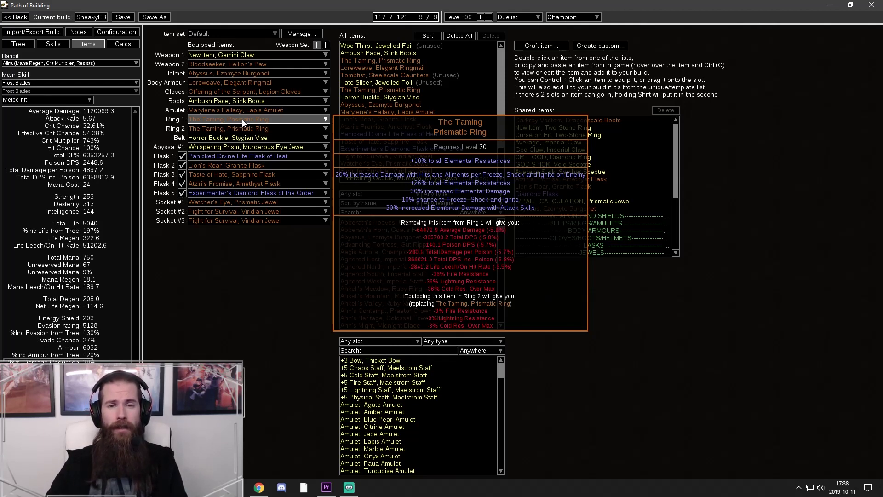
pyautogui.click(116, 32)
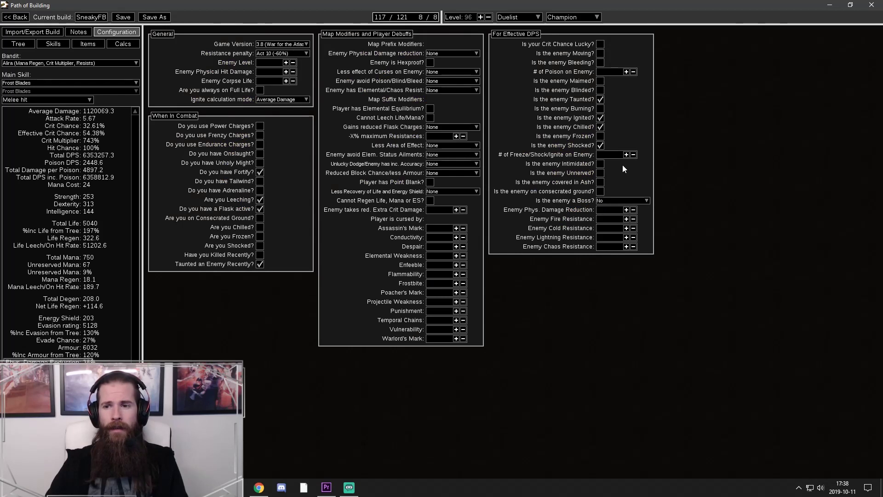
pyautogui.click(600, 118)
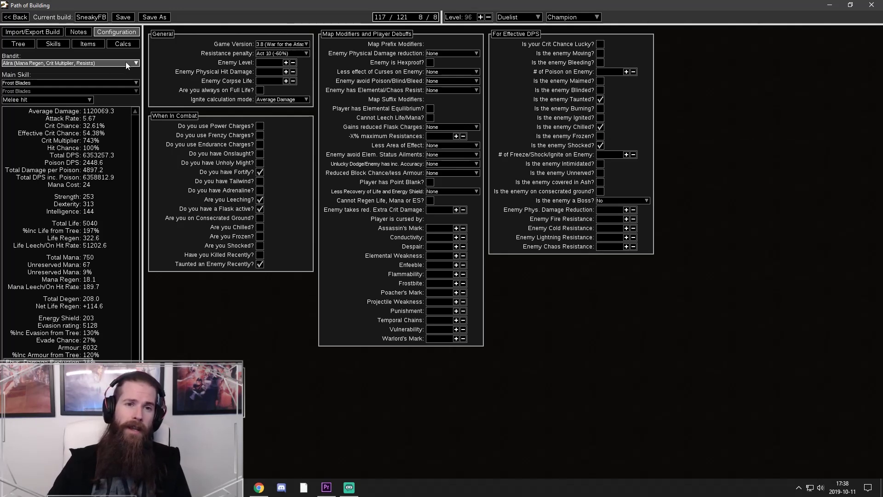
# Recheck The Taming ring's modifiers and disable the enemy shocked option in the configuration
pyautogui.click(90, 45)
pyautogui.moveTo(220, 125)
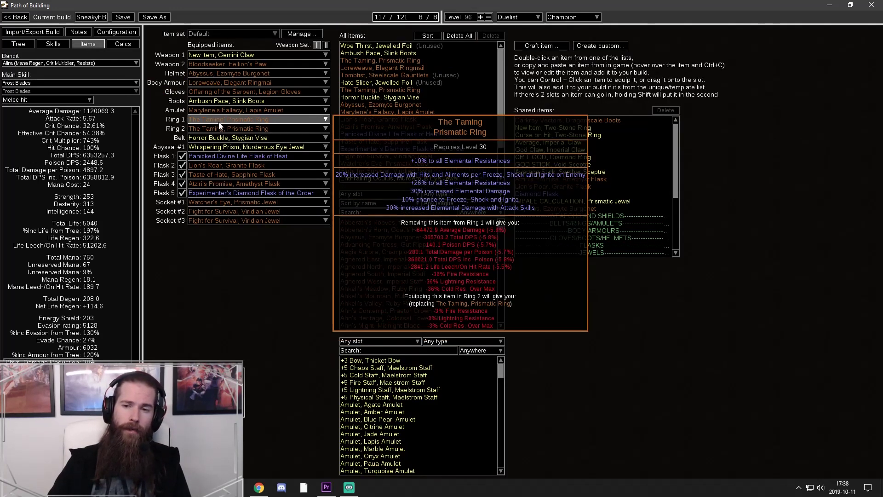
pyautogui.click(124, 32)
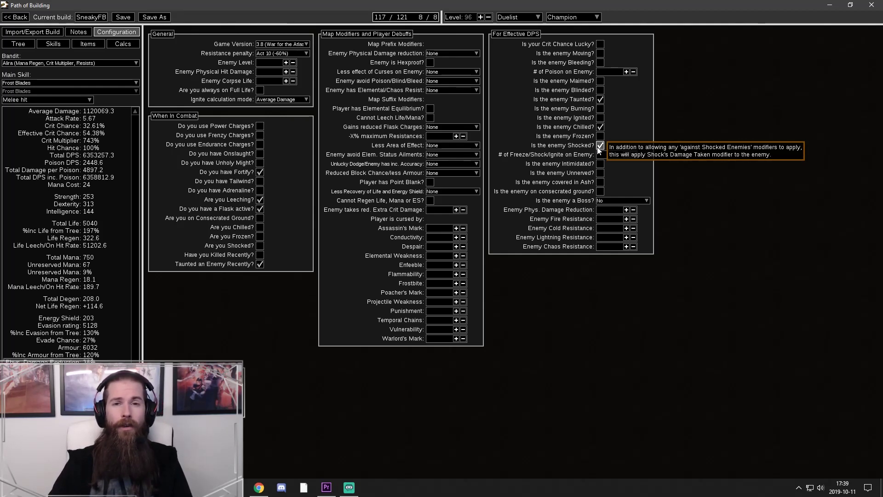
pyautogui.click(599, 146)
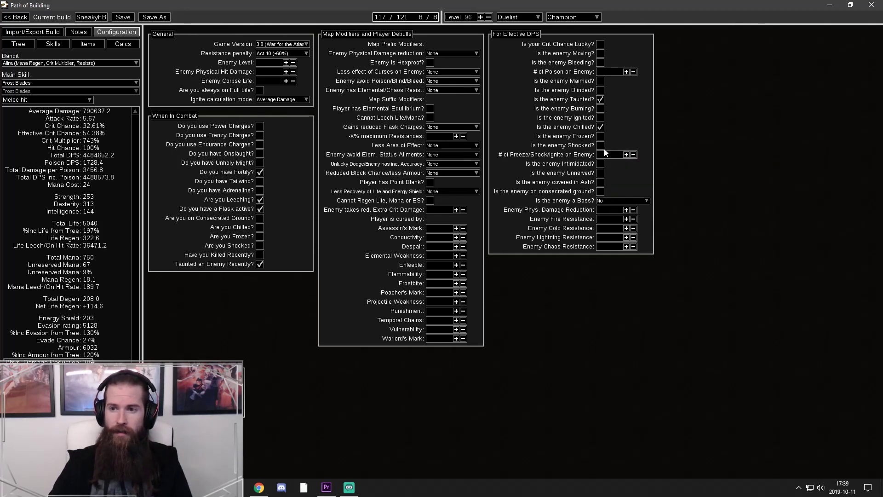
# Set the enemy boss type to Shaper/Guardian to compare the damage, and return it to No
pyautogui.click(611, 201)
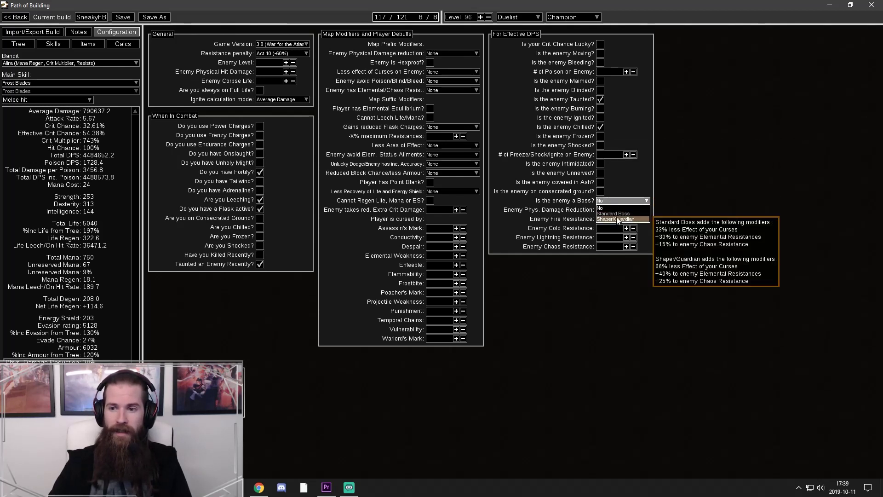
pyautogui.click(618, 219)
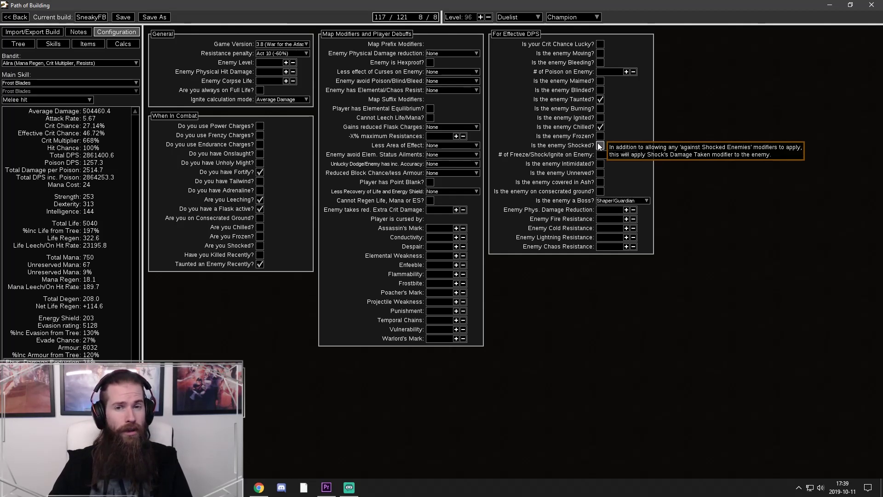
pyautogui.click(619, 201)
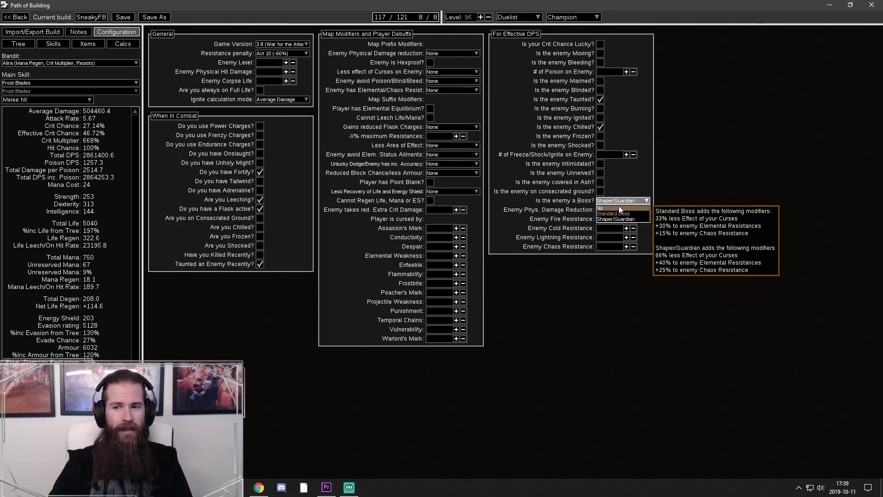
pyautogui.click(619, 207)
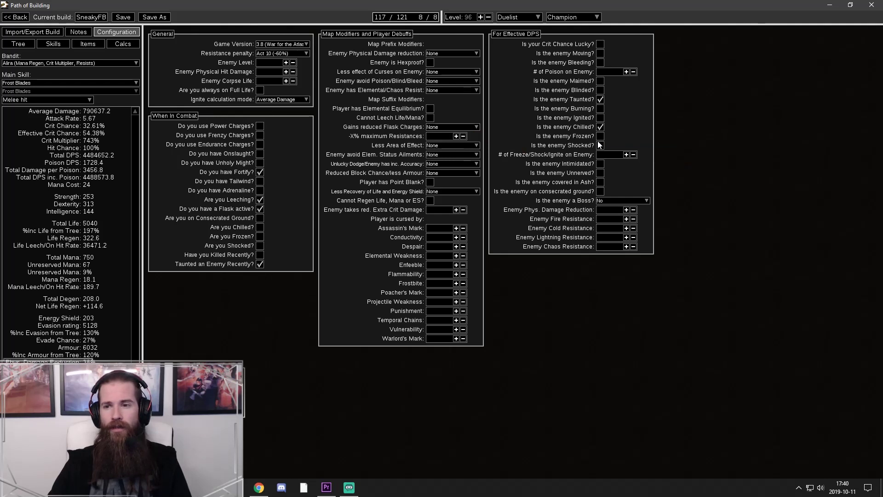
# Review The Taming ring's modifiers once more and set the enemy boss type to Shaper/Guardian in the configuration
pyautogui.click(95, 43)
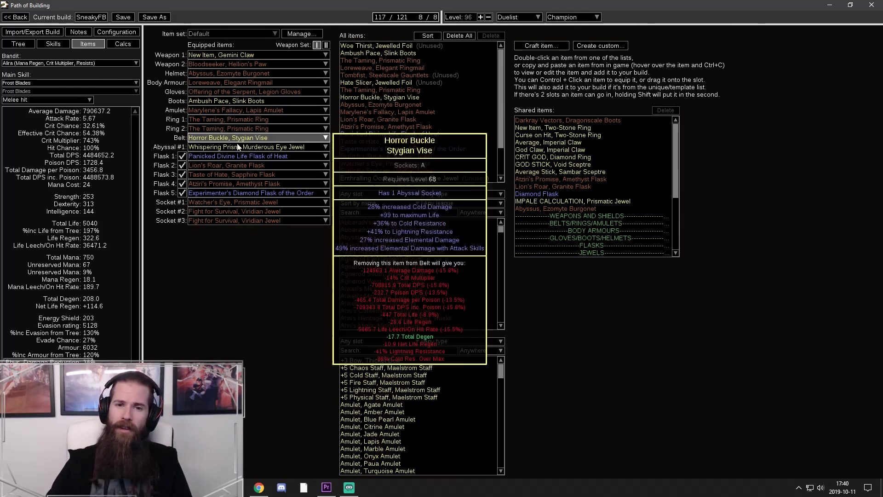
pyautogui.moveTo(246, 122)
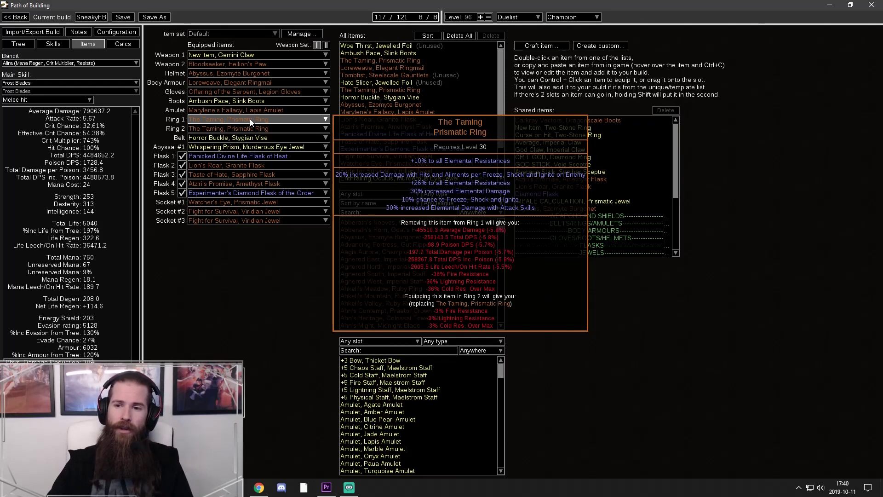
pyautogui.click(121, 31)
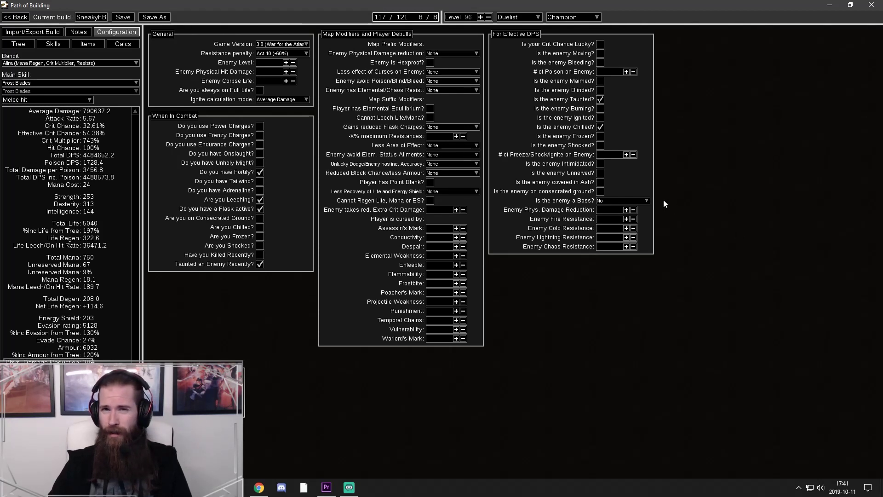
pyautogui.moveTo(637, 199)
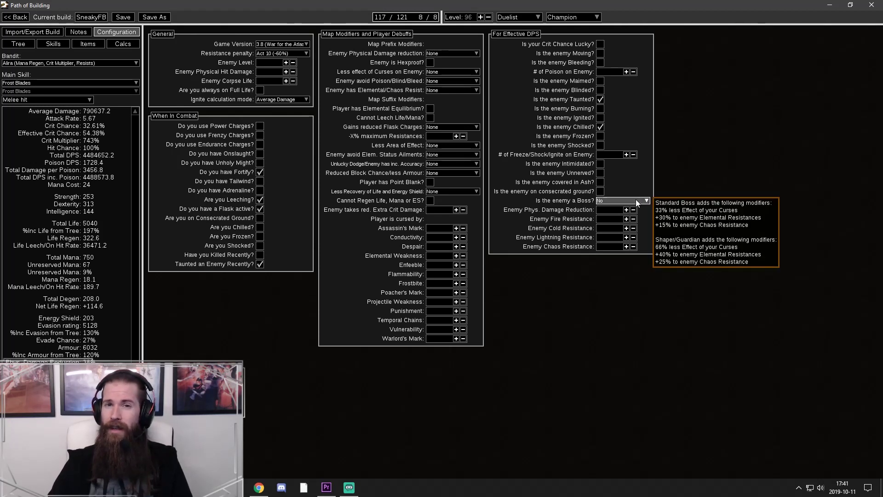
pyautogui.click(635, 200)
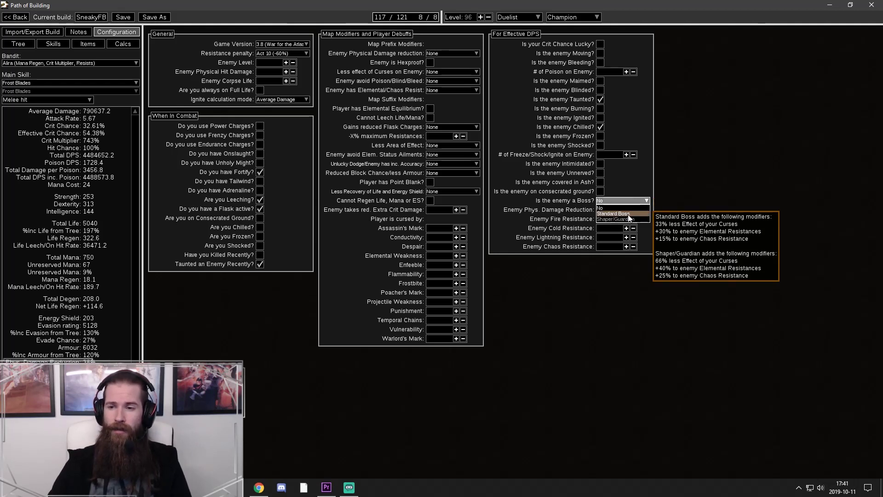
pyautogui.click(628, 220)
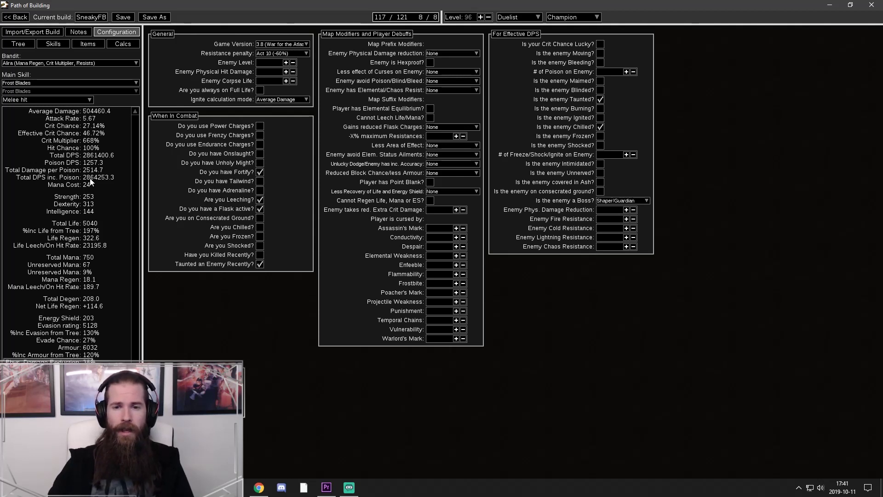
# Check the equipped Horror Buckle belt and remove the Watcher's Eye jewel from Socket #1 by choosing None
pyautogui.click(16, 46)
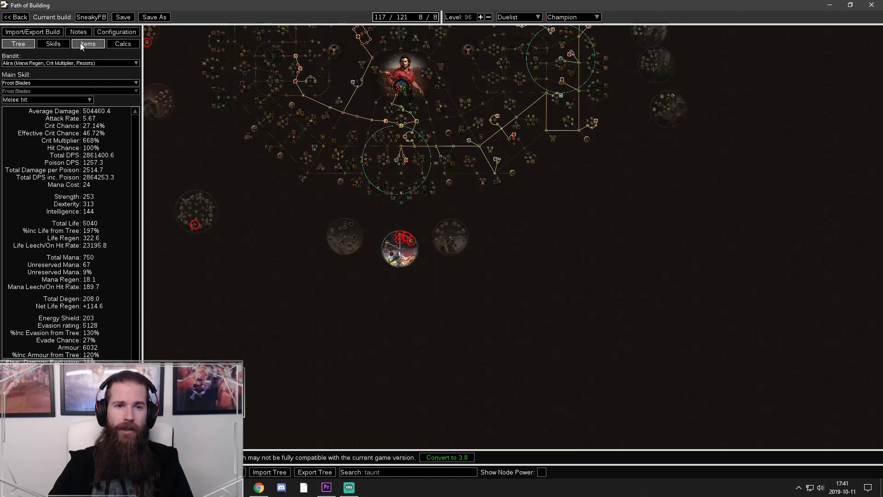
pyautogui.click(86, 44)
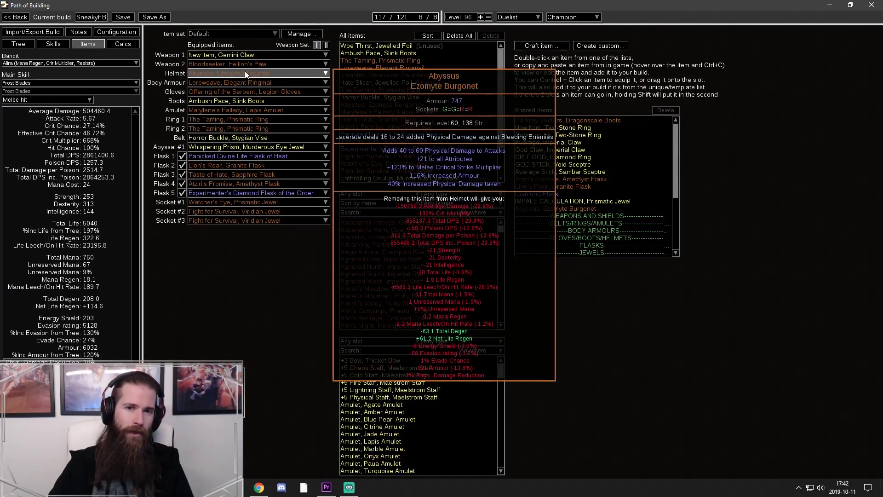
pyautogui.moveTo(245, 141)
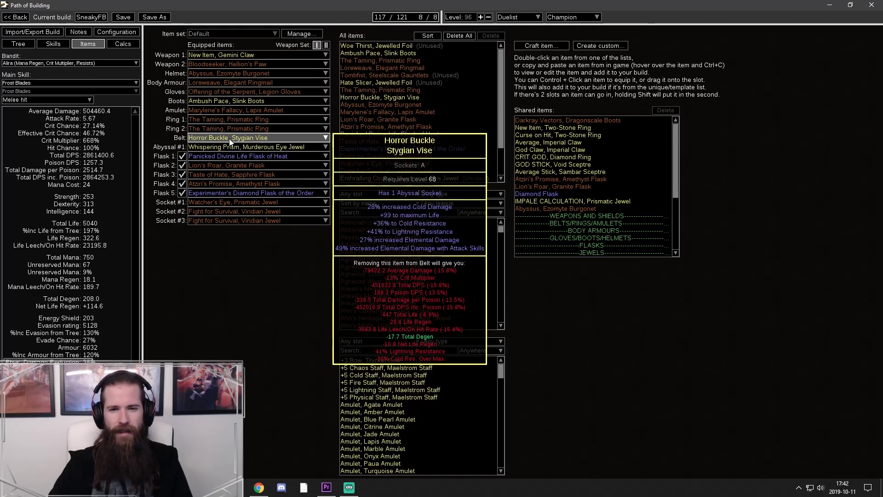
pyautogui.click(238, 201)
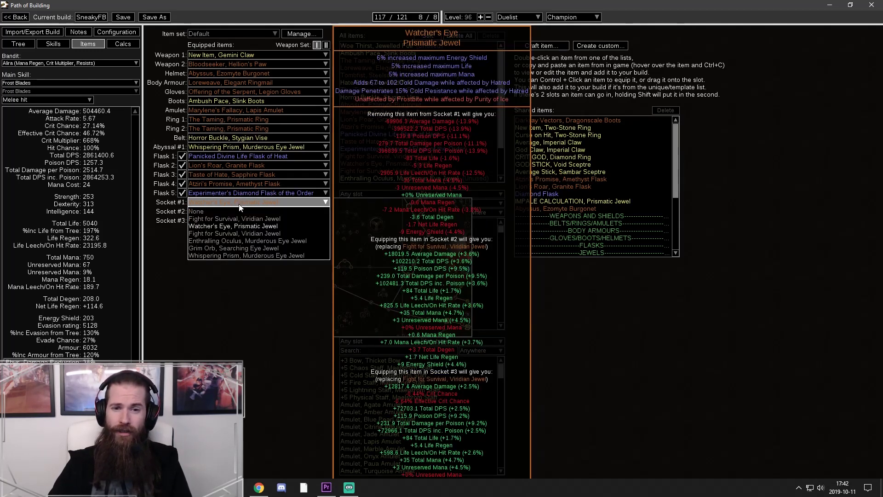
pyautogui.click(239, 210)
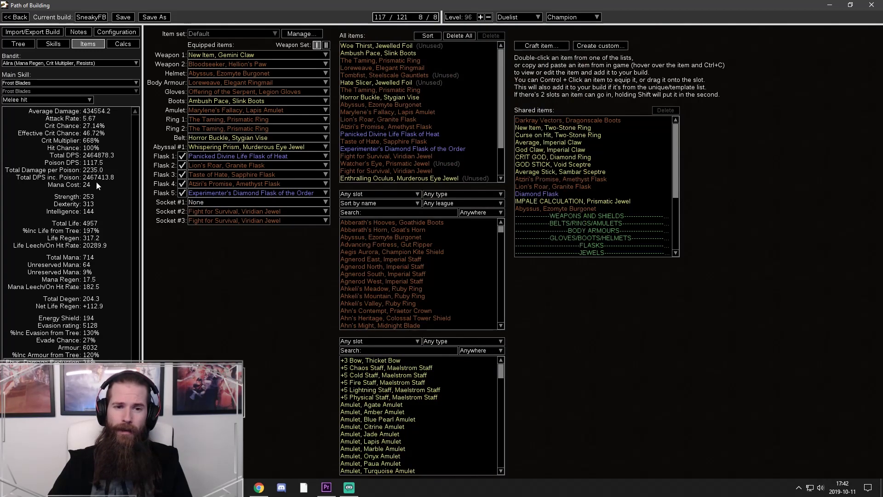